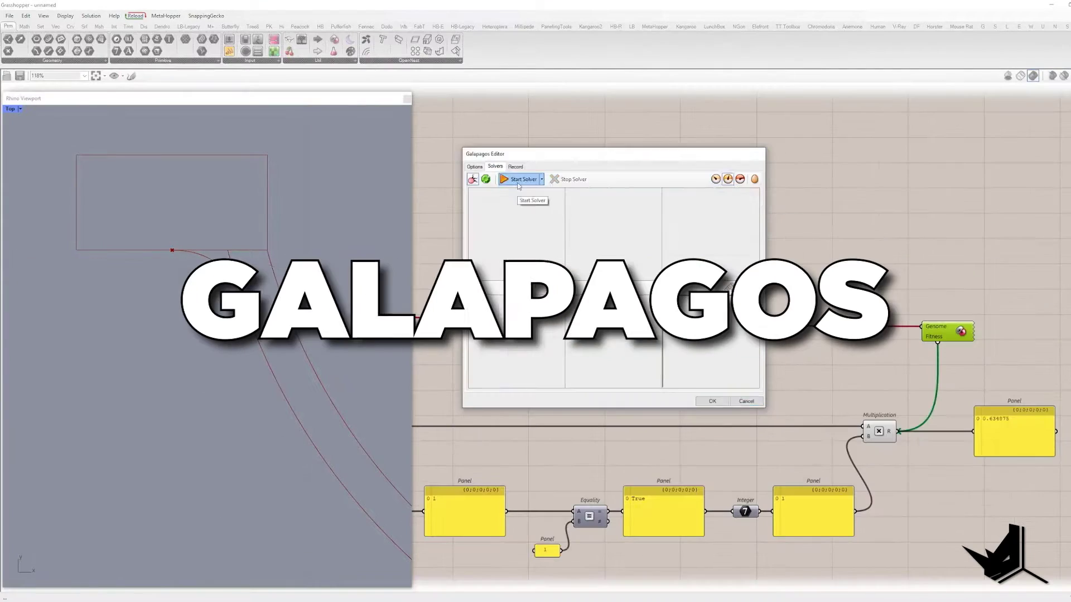
# Step: Get past the Galapagos intro to a blank Grasshopper canvas beside the empty Perspective viewport
pyautogui.click(518, 180)
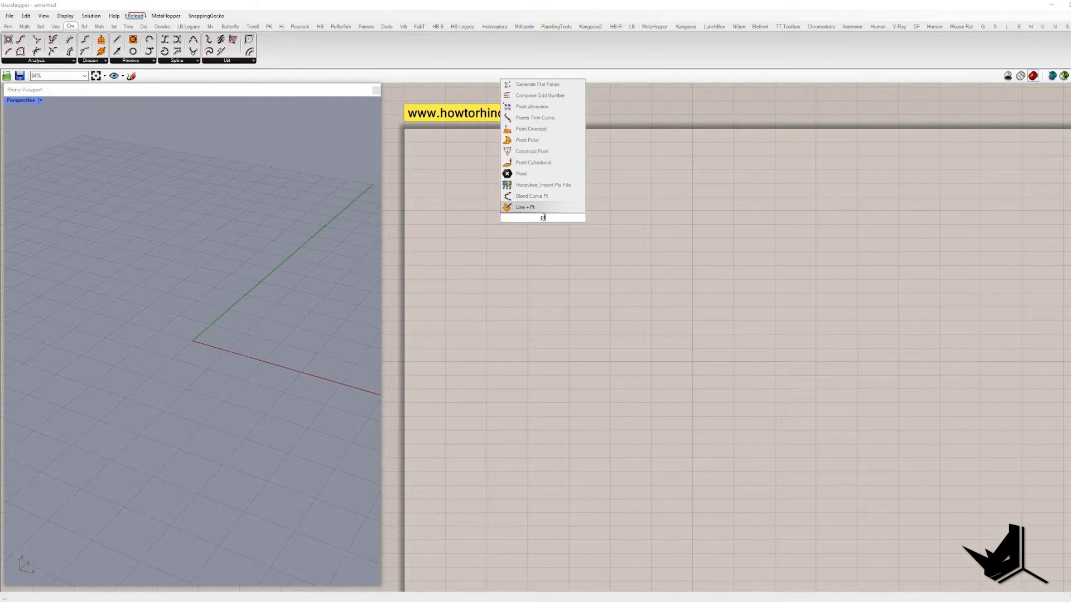
# Step: Add a Point parameter and set it from a point picked in the Rhino viewport
pyautogui.click(521, 205)
pyautogui.rightClick(489, 215)
pyautogui.click(524, 382)
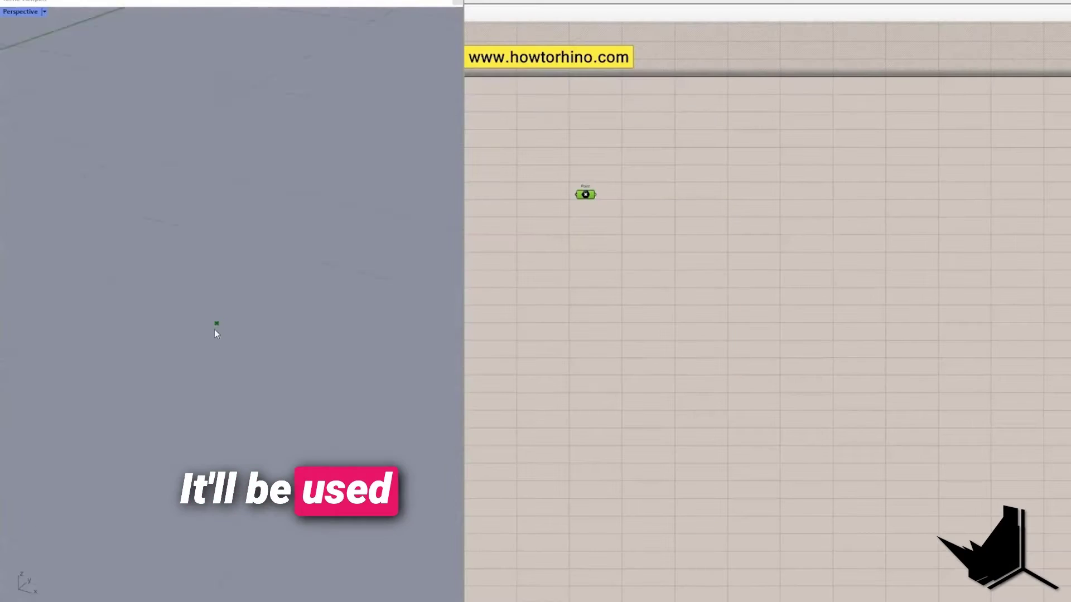
pyautogui.click(220, 334)
# Step: Add an XY Plane at the point and use it as a Rectangle's base plane
pyautogui.doubleClick(663, 270)
pyautogui.press('Return')
pyautogui.moveTo(567, 147); pyautogui.dragTo(633, 145)
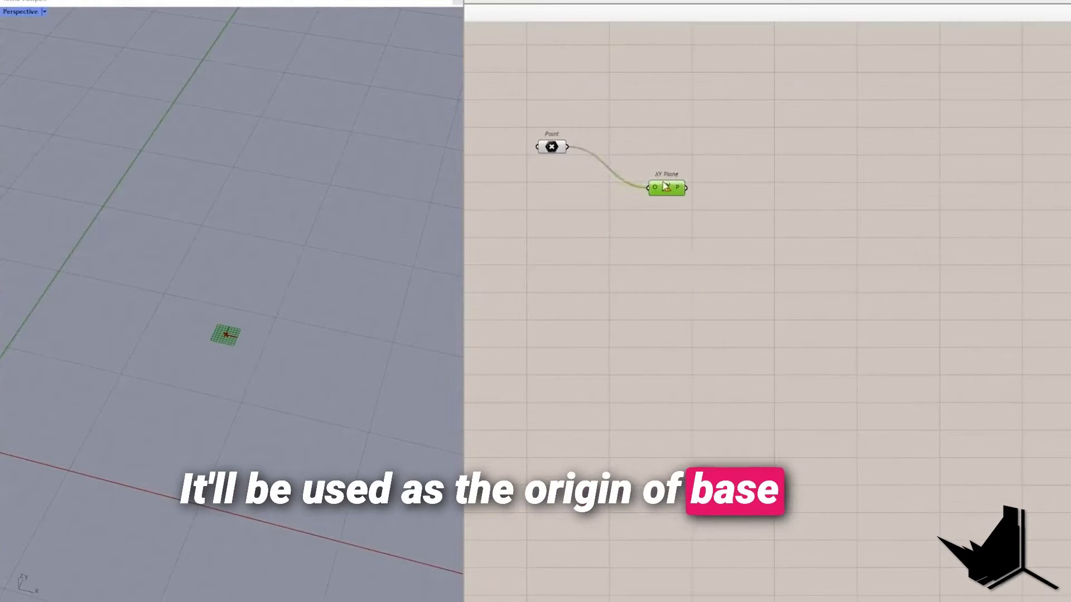
pyautogui.doubleClick(722, 217)
pyautogui.press('Return')
pyautogui.moveTo(883, 157); pyautogui.dragTo(877, 147)
# Step: Add a Construct Domain component and a number slider to its left
pyautogui.doubleClick(747, 254)
pyautogui.write('domain')
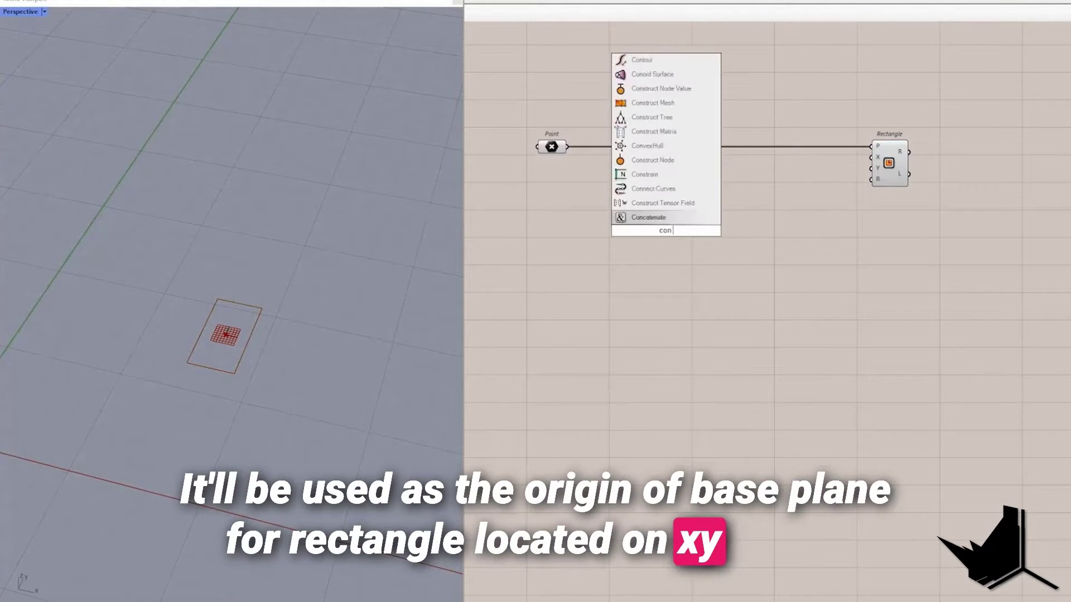
pyautogui.press('Return')
pyautogui.moveTo(751, 256); pyautogui.dragTo(771, 263)
pyautogui.doubleClick(675, 251)
pyautogui.write('slider')
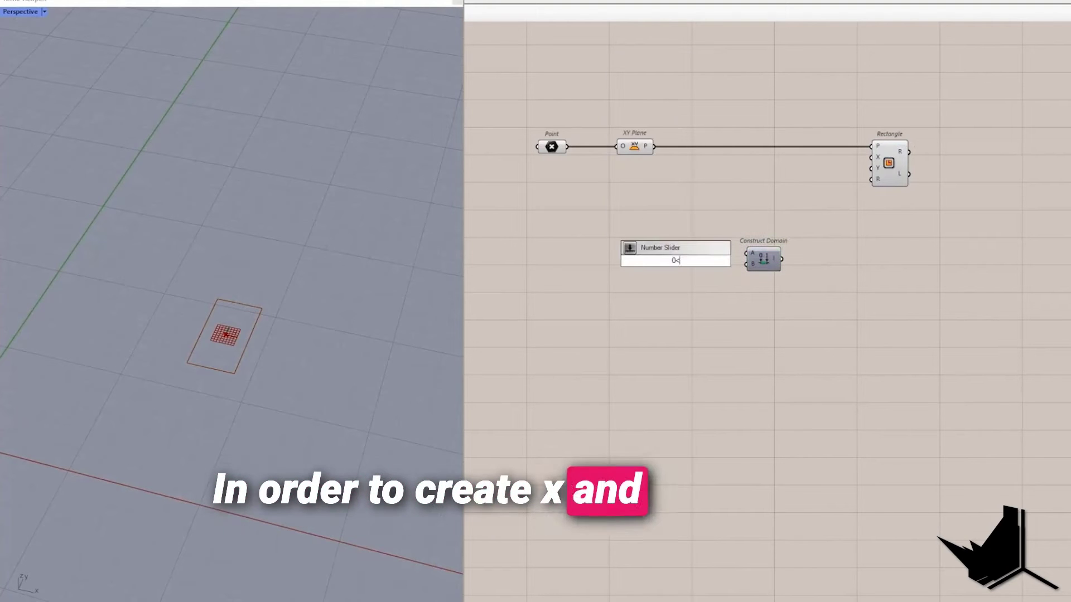
pyautogui.press('Return')
pyautogui.moveTo(677, 263); pyautogui.dragTo(563, 270)
# Step: Divide the slider value by 2 with a Division component and a panel holding 2
pyautogui.doubleClick(625, 246)
pyautogui.write('divis')
pyautogui.press('Return')
pyautogui.moveTo(617, 246); pyautogui.dragTo(641, 295)
pyautogui.moveTo(612, 265); pyautogui.dragTo(645, 301)
pyautogui.doubleClick(594, 301)
pyautogui.write('2')
pyautogui.press('Return')
pyautogui.scroll(3, 602, 306)
pyautogui.scroll(-2, 646, 301)
# Step: Negate the half width into the domain and set the width slider to 0.05
pyautogui.doubleClick(750, 237)
pyautogui.write('neg')
pyautogui.click(751, 230)
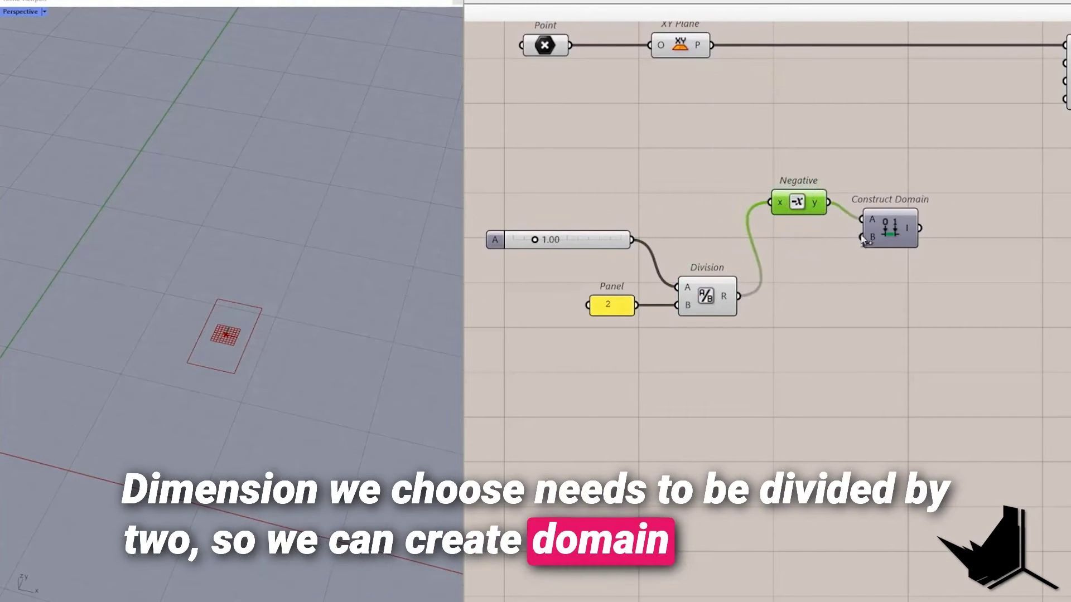
pyautogui.moveTo(863, 237); pyautogui.dragTo(968, 140)
pyautogui.scroll(-2, 892, 283)
pyautogui.moveTo(946, 206); pyautogui.dragTo(631, 361)
pyautogui.moveTo(748, 284); pyautogui.dragTo(747, 218)
pyautogui.scroll(2, 691, 184)
pyautogui.moveTo(668, 185)
pyautogui.mouseDown()
pyautogui.moveTo(650, 187)
pyautogui.moveTo(669, 185)
pyautogui.mouseUp()
# Step: Copy the width chain below and wire its domain into the Rectangle's Y input
pyautogui.scroll(-2, 639, 245)
pyautogui.moveTo(608, 168); pyautogui.dragTo(955, 324)
pyautogui.keyDown('alt'); pyautogui.moveTo(926, 234); pyautogui.dragTo(921, 351); pyautogui.keyUp('alt')
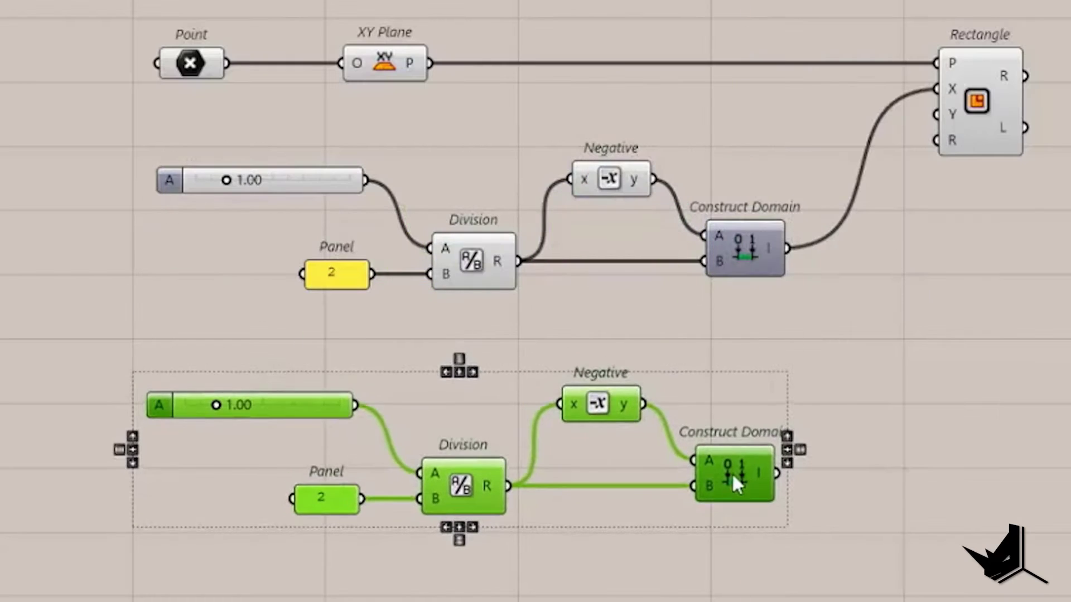
pyautogui.doubleClick(252, 404)
pyautogui.write('0.50')
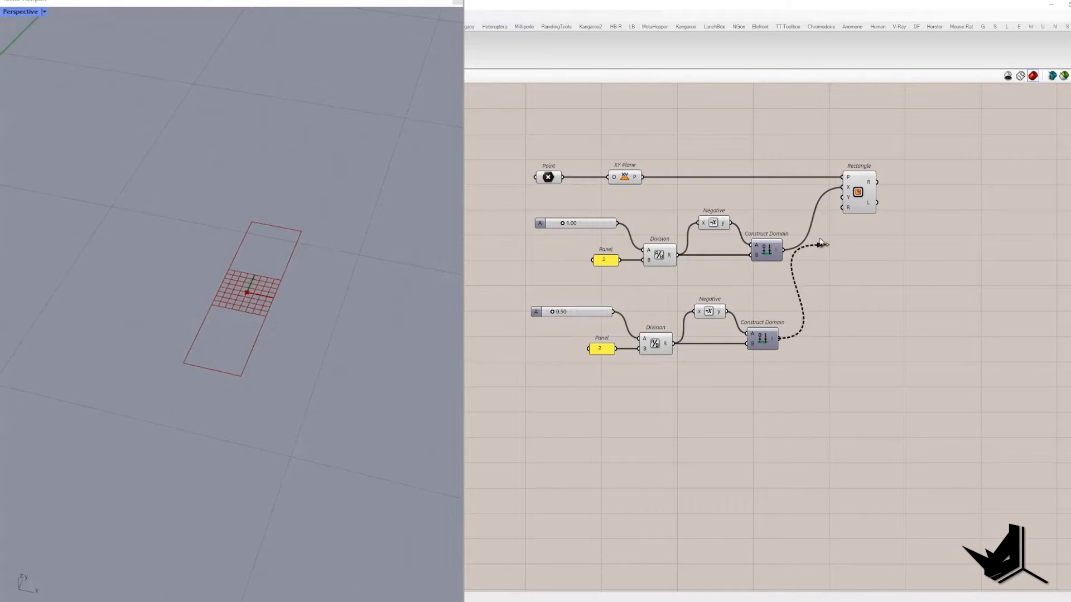
pyautogui.moveTo(821, 243); pyautogui.dragTo(843, 197)
pyautogui.moveTo(859, 192); pyautogui.dragTo(931, 192)
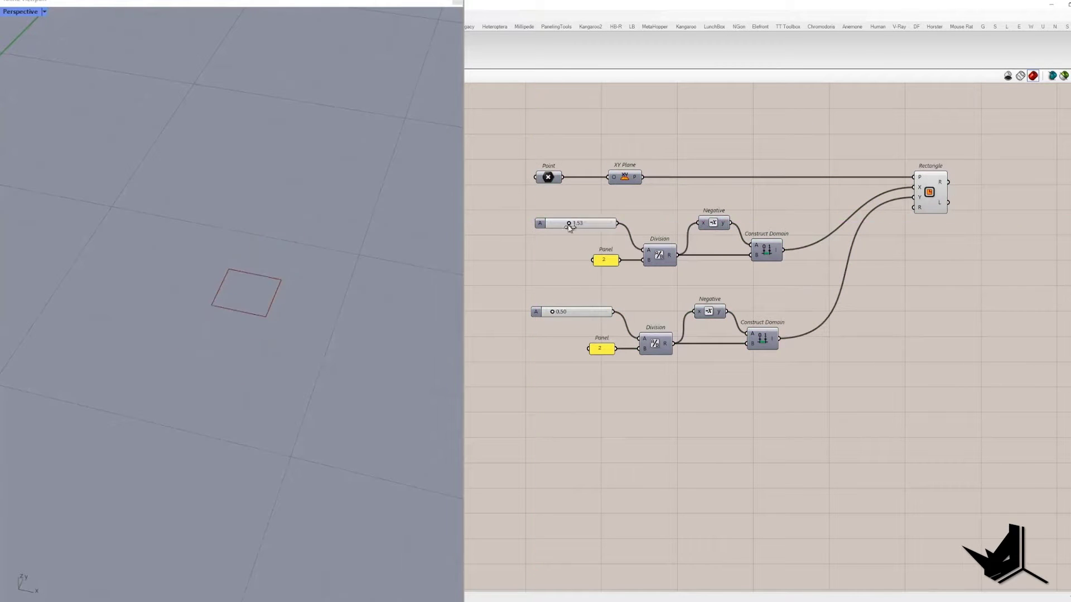
pyautogui.moveTo(569, 226); pyautogui.dragTo(570, 226)
pyautogui.moveTo(889, 262); pyautogui.dragTo(717, 262, button='right')
# Step: Explode the rectangle and add a List Item with an index slider
pyautogui.doubleClick(845, 245)
pyautogui.write('ex')
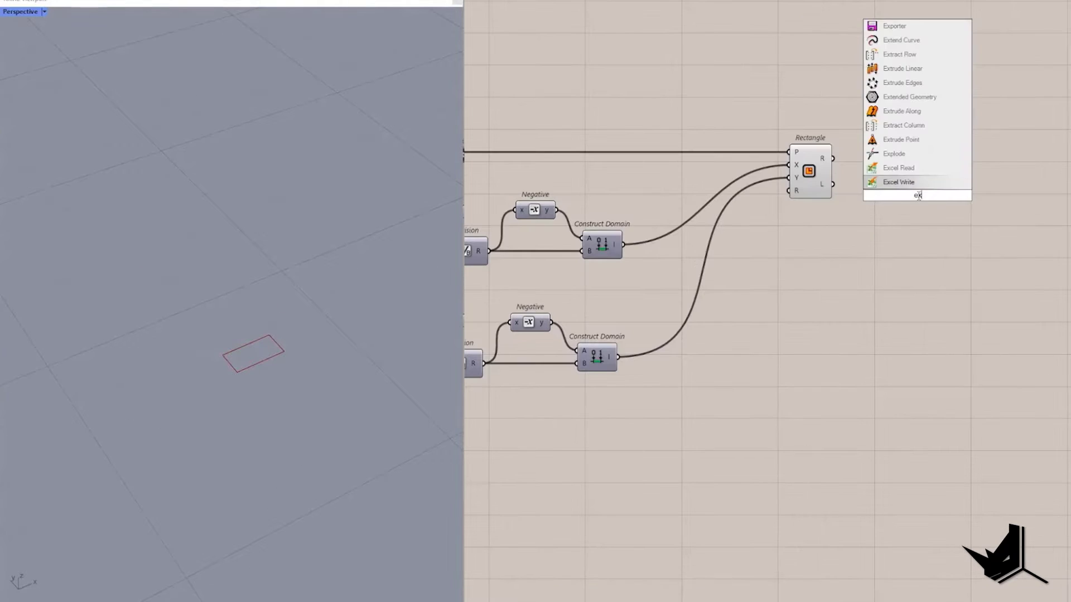
pyautogui.click(894, 153)
pyautogui.moveTo(919, 167); pyautogui.dragTo(758, 167, button='right')
pyautogui.doubleClick(911, 187)
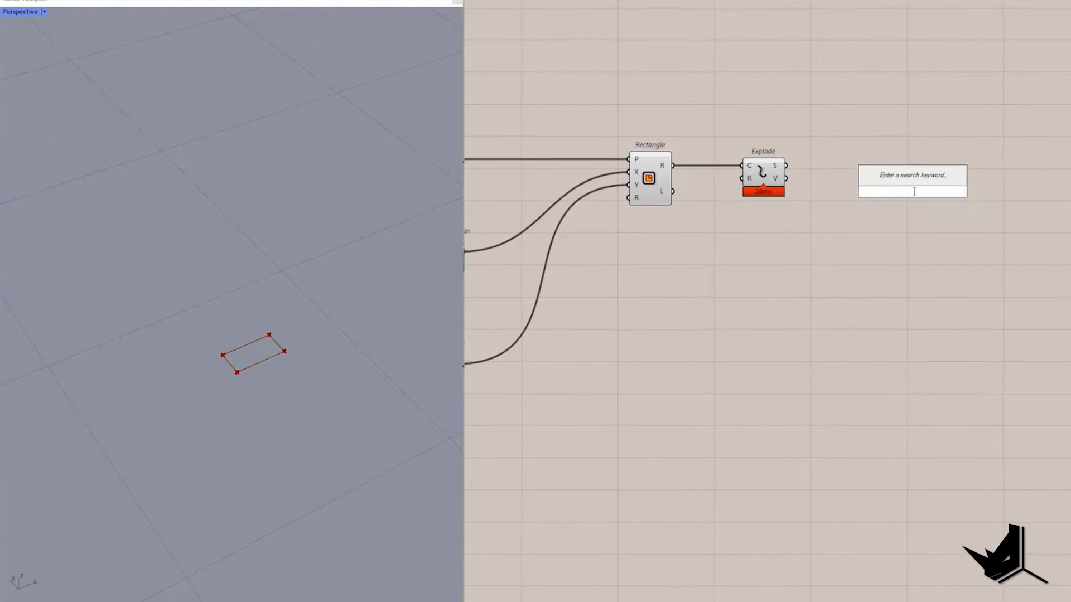
pyautogui.write('list')
pyautogui.press('Return')
pyautogui.moveTo(907, 185); pyautogui.dragTo(995, 185)
pyautogui.hotkey('ctrl', 'v')
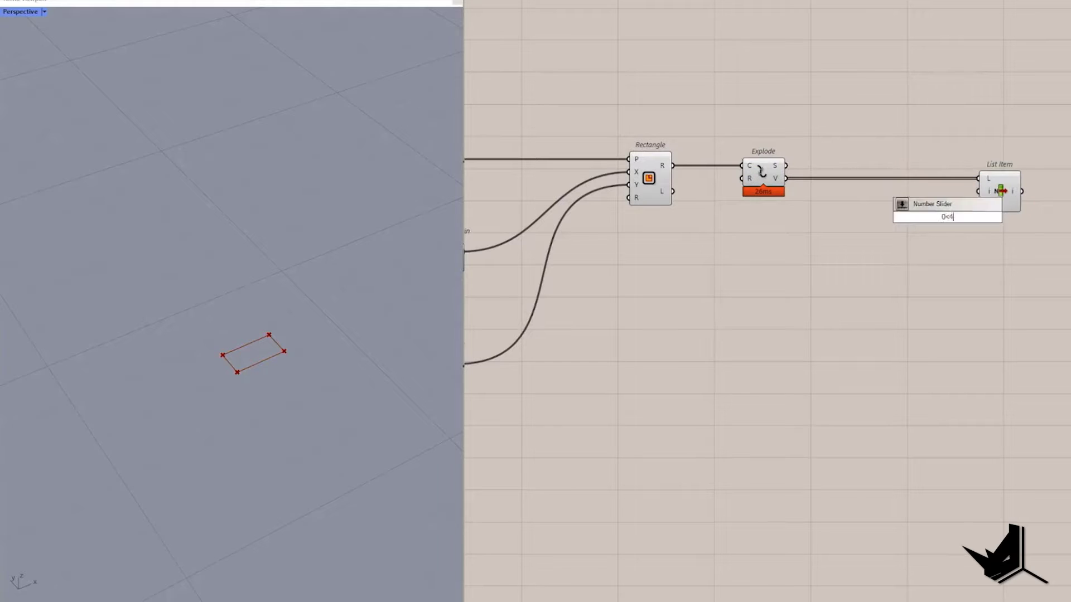
# Step: Add a Move component for the selected rectangle corner and adjust its options
pyautogui.doubleClick(872, 290)
pyautogui.write('move')
pyautogui.press('Return')
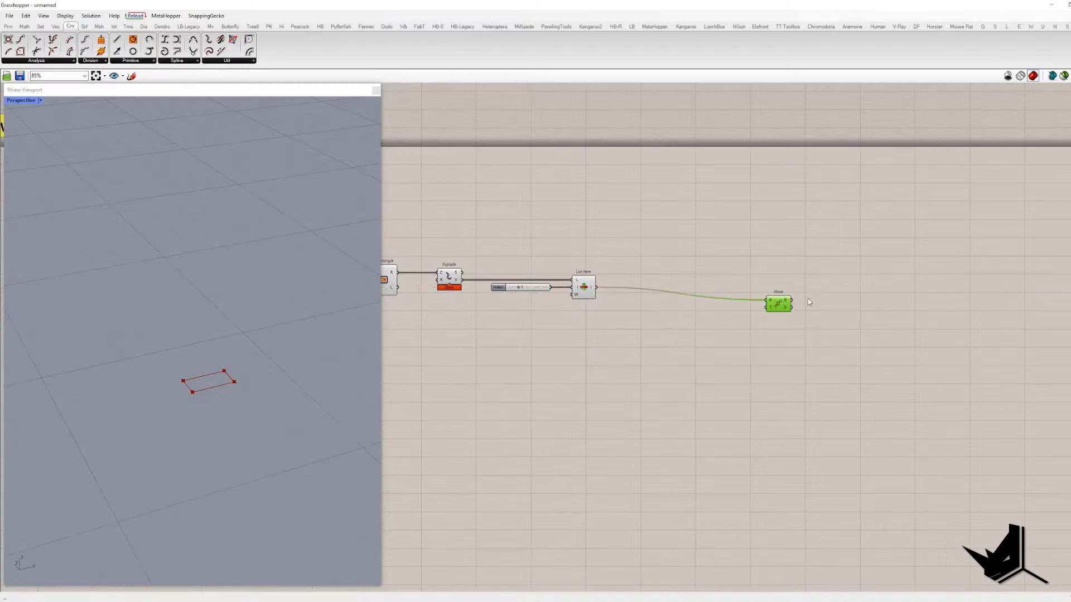
pyautogui.rightClick(809, 302)
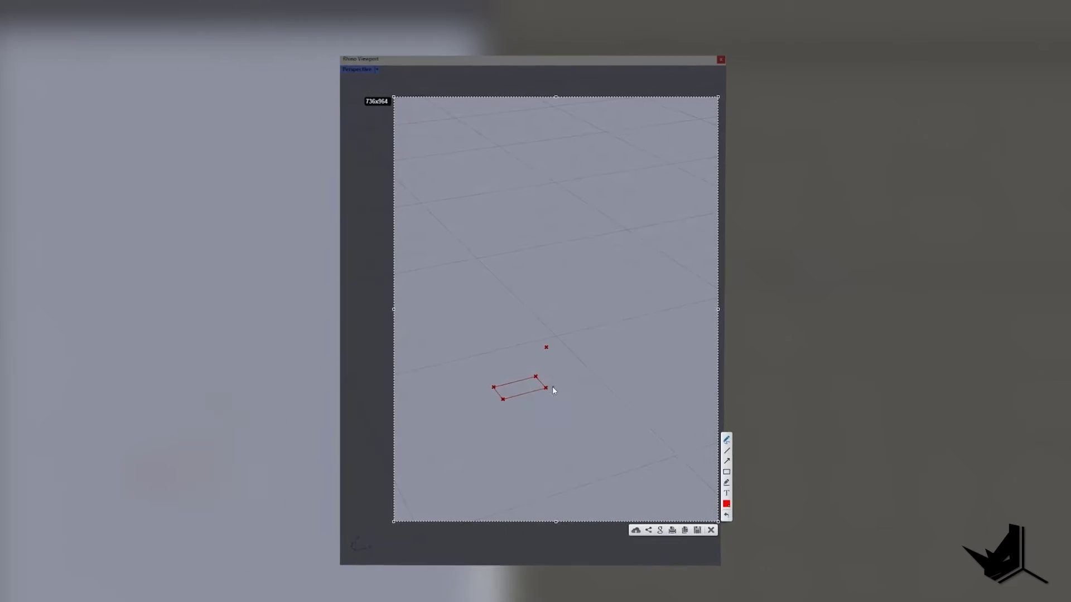
pyautogui.moveTo(546, 388); pyautogui.dragTo(544, 311)
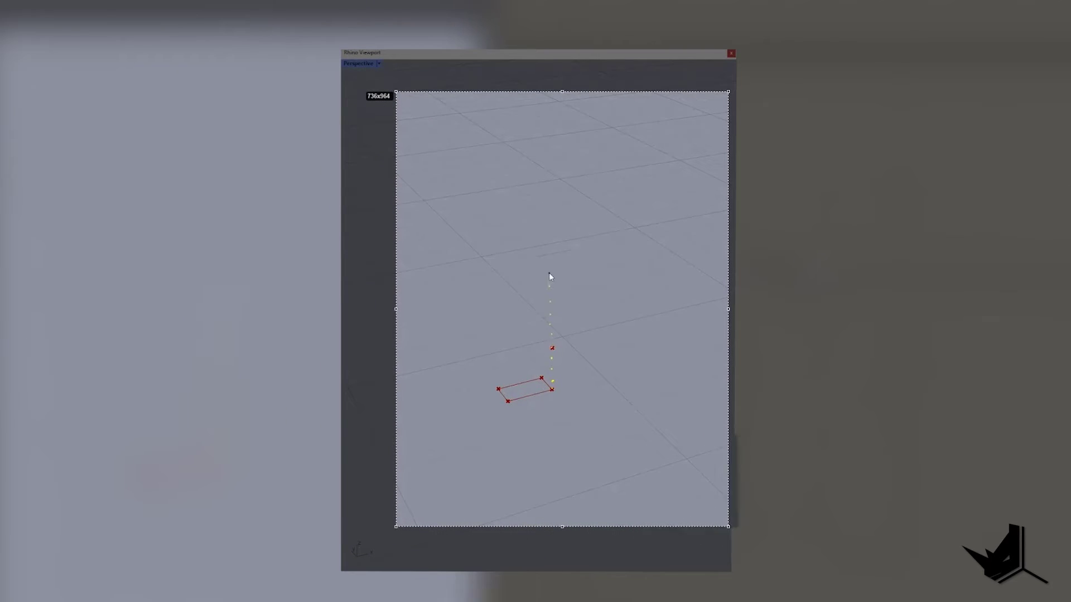
pyautogui.click(737, 509)
pyautogui.click(680, 414)
pyautogui.click(645, 515)
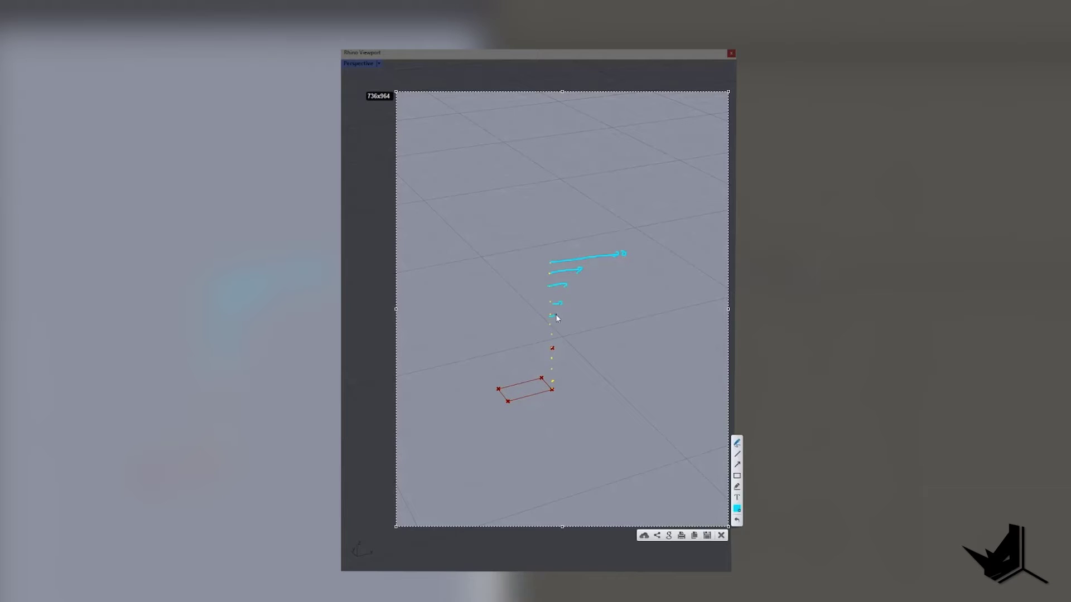
pyautogui.moveTo(555, 390); pyautogui.dragTo(578, 280)
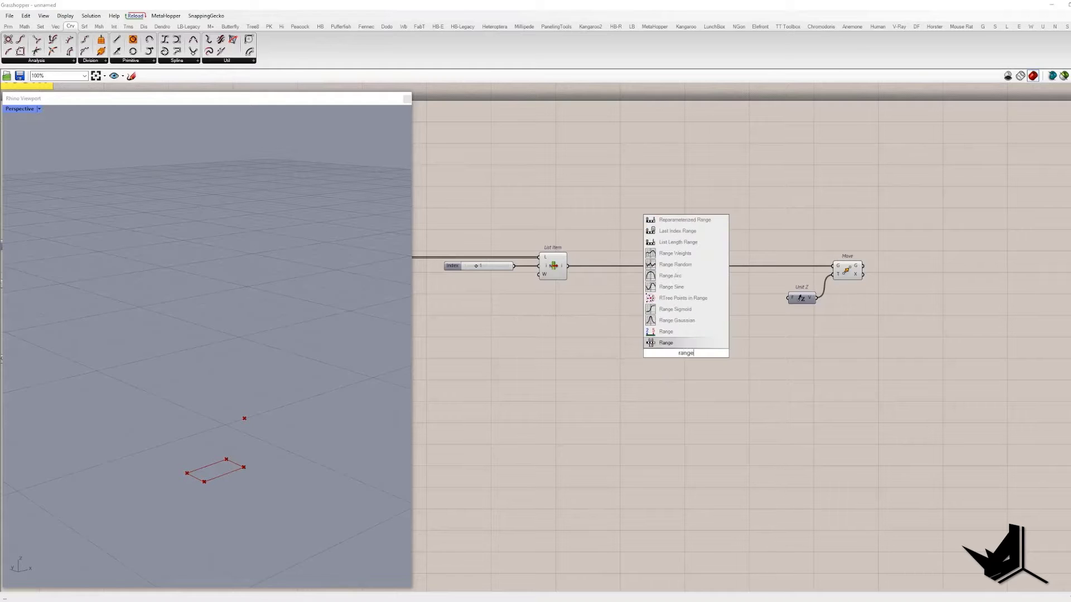
# Step: Build a Range from a Construct Domain with start and end sliders and a 1<100 Steps slider
pyautogui.doubleClick(464, 339)
pyautogui.write('con dom')
pyautogui.press('Return')
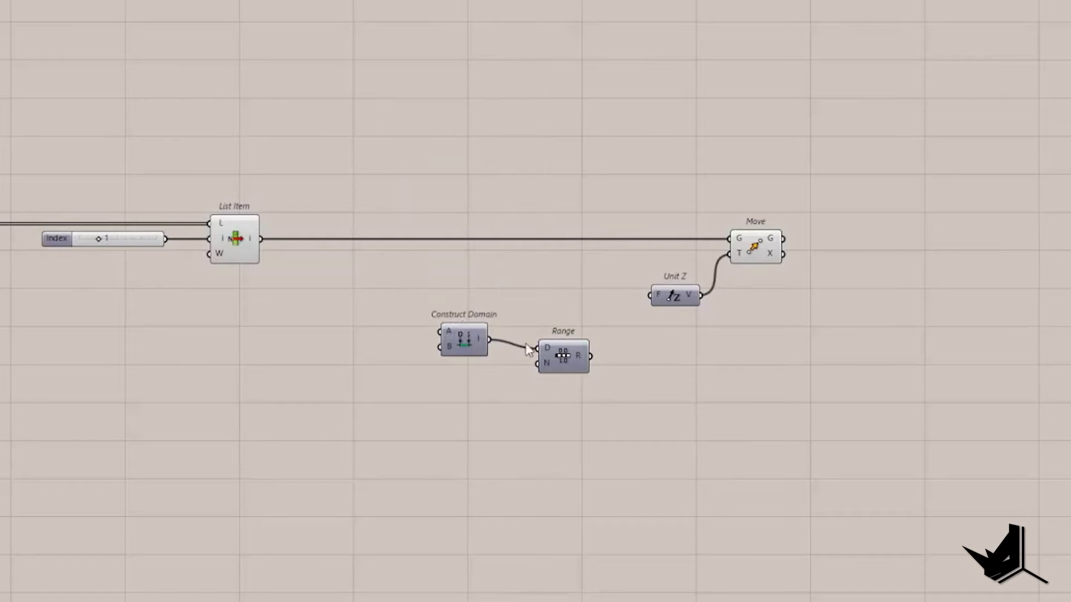
pyautogui.doubleClick(350, 347)
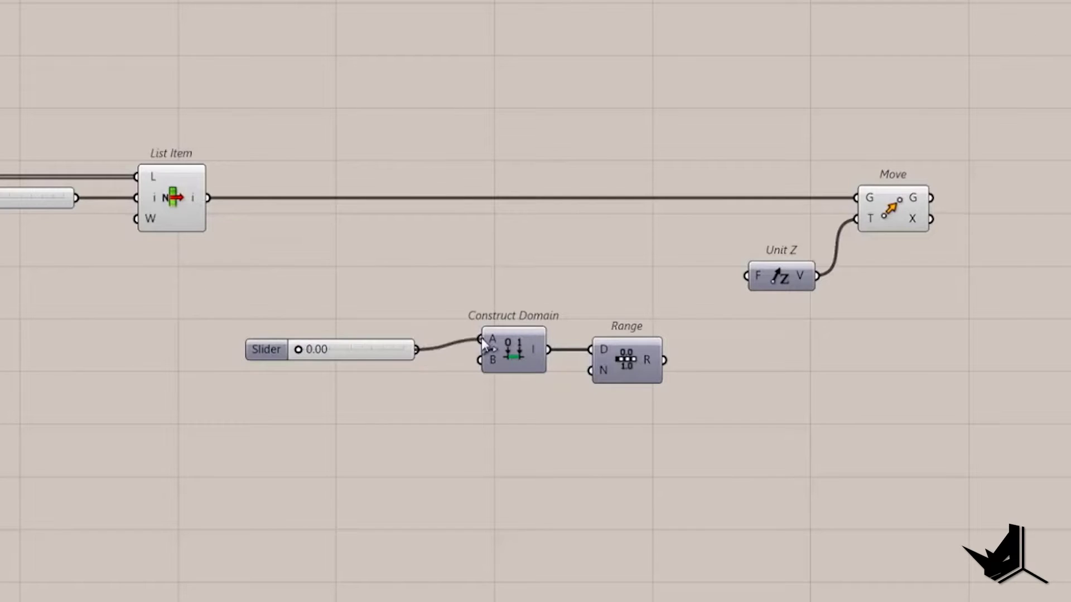
pyautogui.moveTo(382, 342); pyautogui.dragTo(382, 378)
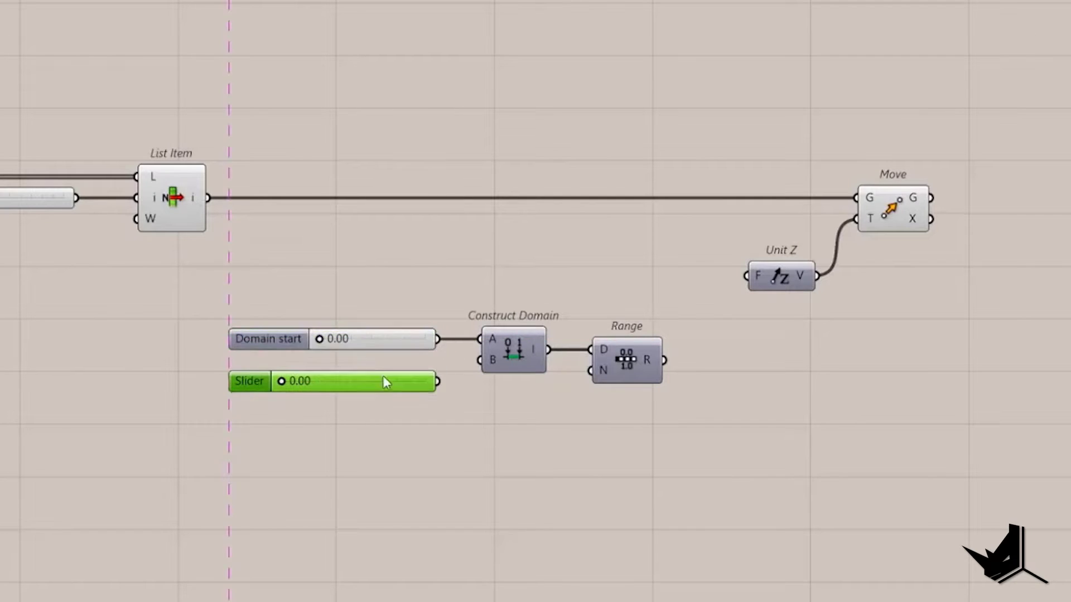
pyautogui.moveTo(624, 368); pyautogui.dragTo(632, 480)
pyautogui.doubleClick(404, 538)
pyautogui.write('1<100')
pyautogui.press('Return')
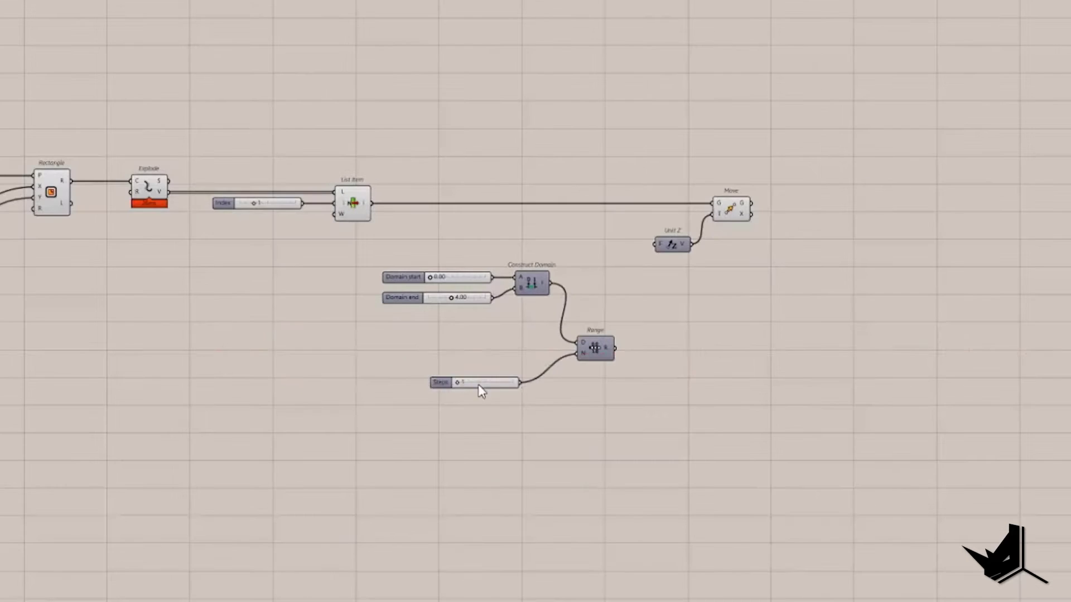
pyautogui.moveTo(481, 390); pyautogui.dragTo(278, 362)
pyautogui.moveTo(409, 301); pyautogui.dragTo(247, 296)
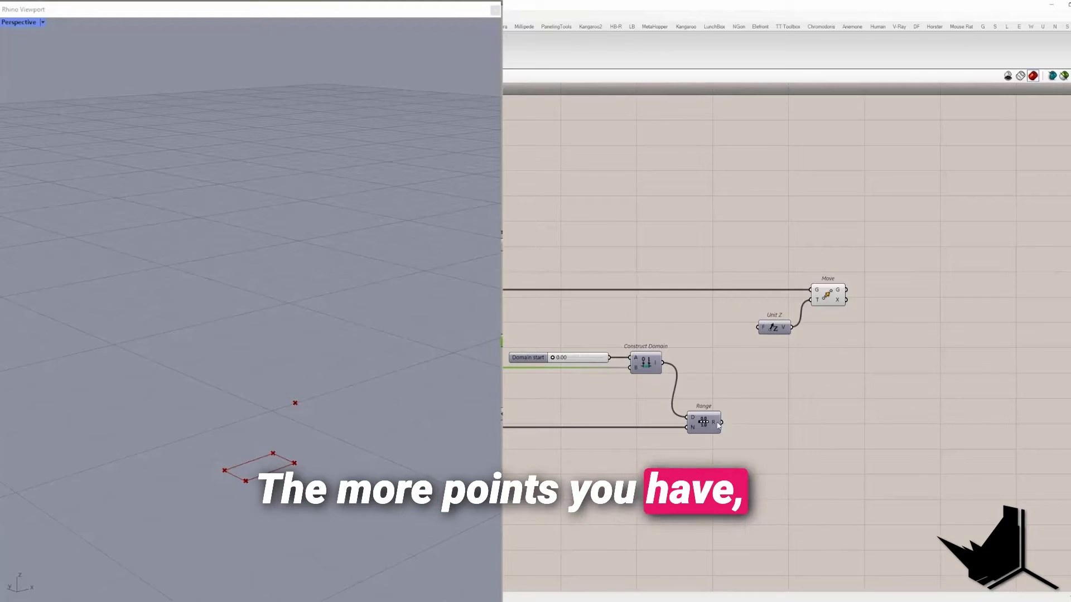
# Step: Feed the Range values through Unit Z into Move to stack the corner points vertically
pyautogui.moveTo(721, 422); pyautogui.dragTo(758, 327)
pyautogui.click(828, 294)
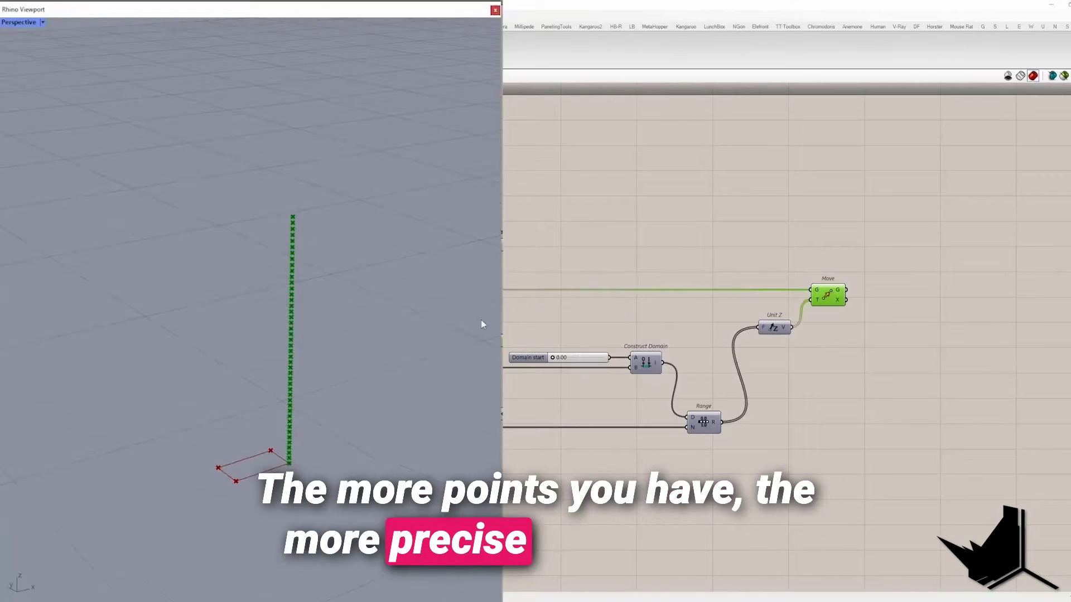
pyautogui.moveTo(827, 294); pyautogui.dragTo(913, 291)
pyautogui.moveTo(774, 327); pyautogui.dragTo(831, 455)
pyautogui.scroll(-1, 781, 363)
pyautogui.doubleClick(763, 408)
# Step: Add a Graph Mapper and set its graph type to Conic
pyautogui.write('graph')
pyautogui.click(781, 372)
pyautogui.rightClick(822, 451)
pyautogui.moveTo(852, 559)
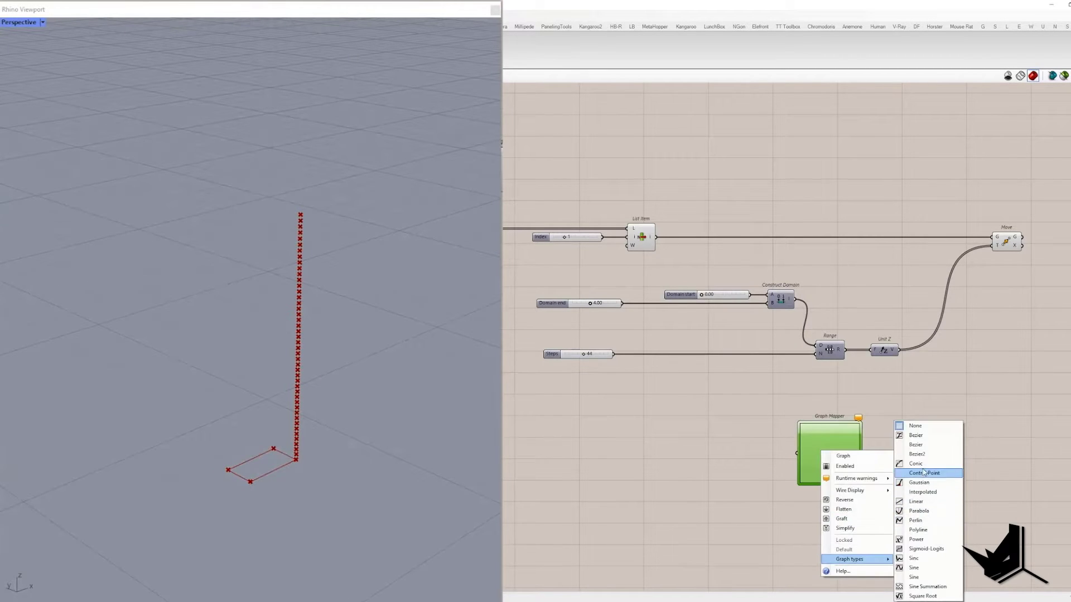
pyautogui.click(916, 464)
pyautogui.scroll(5, 848, 478)
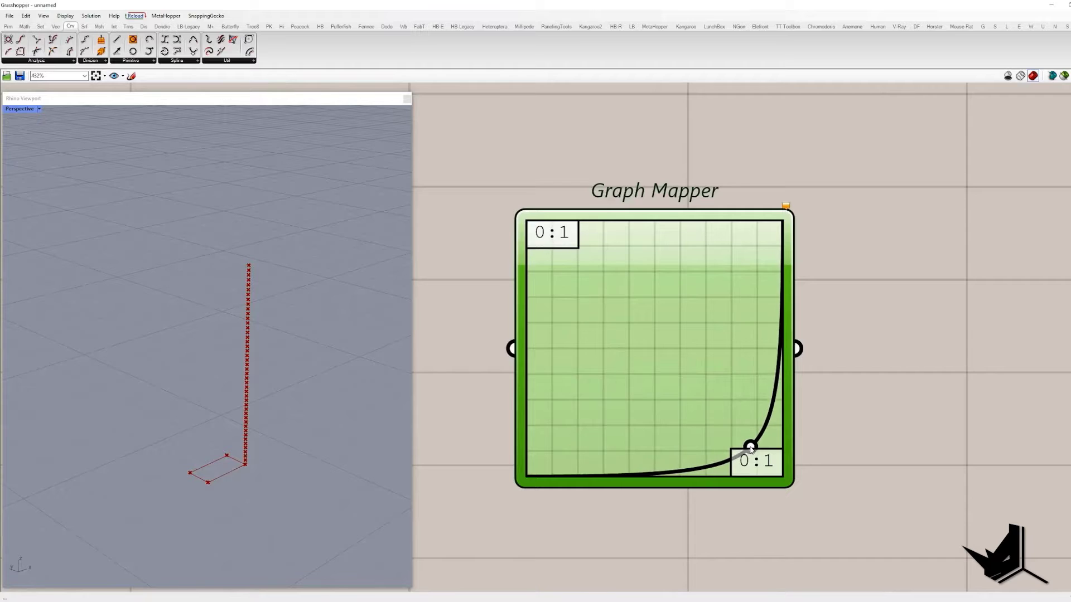
pyautogui.scroll(-5, 750, 444)
pyautogui.scroll(-4, 662, 460)
pyautogui.click(732, 423)
pyautogui.press('Print')
pyautogui.moveTo(86, 165); pyautogui.dragTo(889, 555)
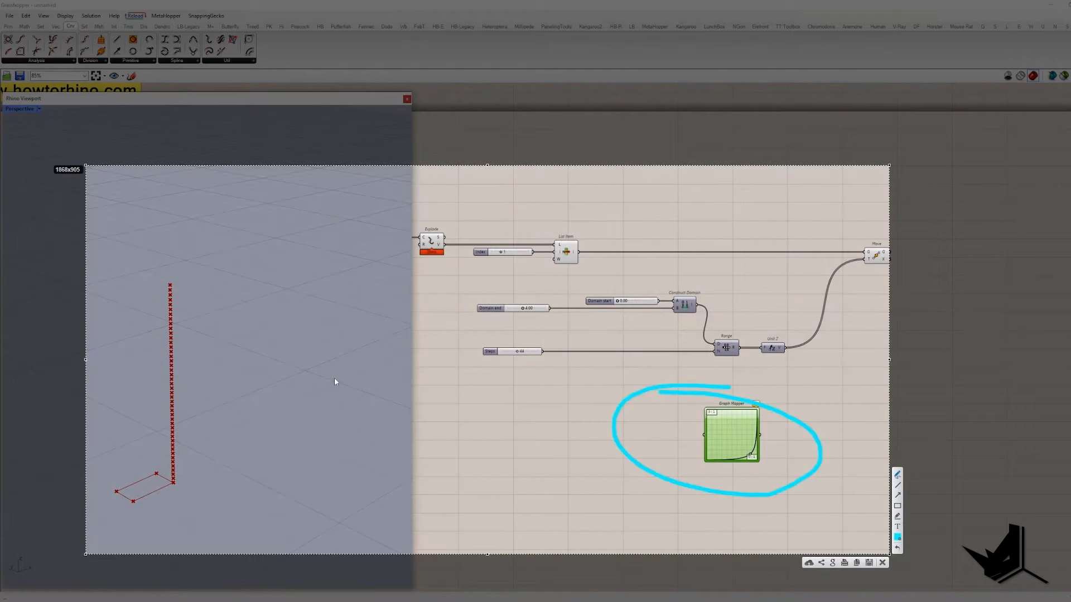
# Step: Feed a 0 to 1 Range, sharing the Steps count, into the Graph Mapper
pyautogui.doubleClick(667, 427)
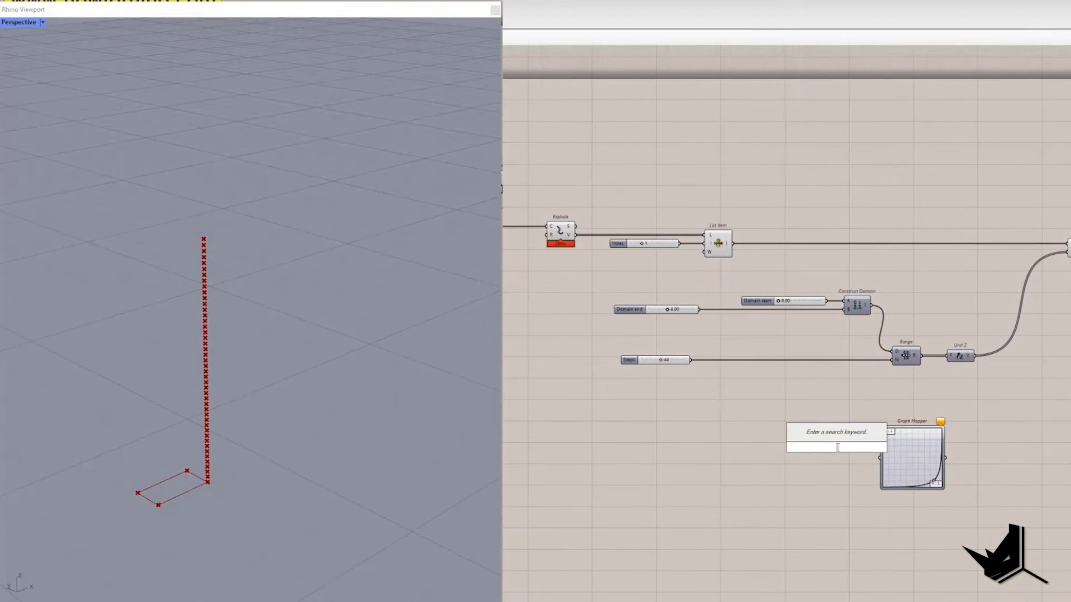
pyautogui.write('//0 to 1')
pyautogui.press('Return')
pyautogui.scroll(2, 856, 450)
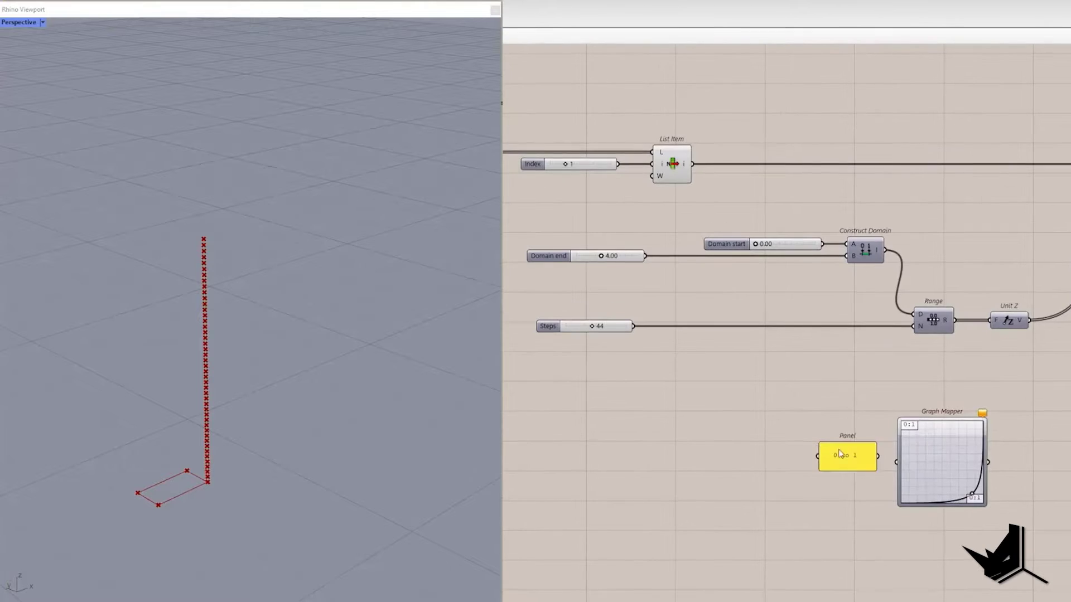
pyautogui.moveTo(825, 453); pyautogui.dragTo(712, 430)
pyautogui.moveTo(764, 432); pyautogui.dragTo(780, 435)
pyautogui.click(775, 397)
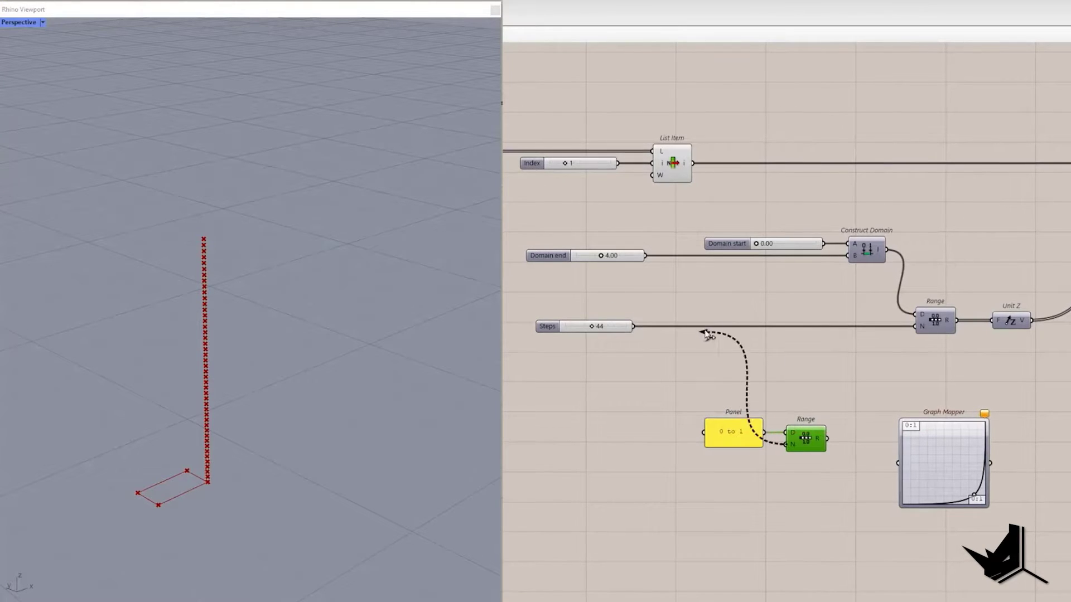
pyautogui.moveTo(703, 333); pyautogui.dragTo(633, 326)
pyautogui.moveTo(733, 432); pyautogui.dragTo(739, 381)
pyautogui.moveTo(827, 439); pyautogui.dragTo(898, 463)
pyautogui.moveTo(926, 467); pyautogui.dragTo(905, 444)
pyautogui.moveTo(963, 444); pyautogui.dragTo(842, 452, button='right')
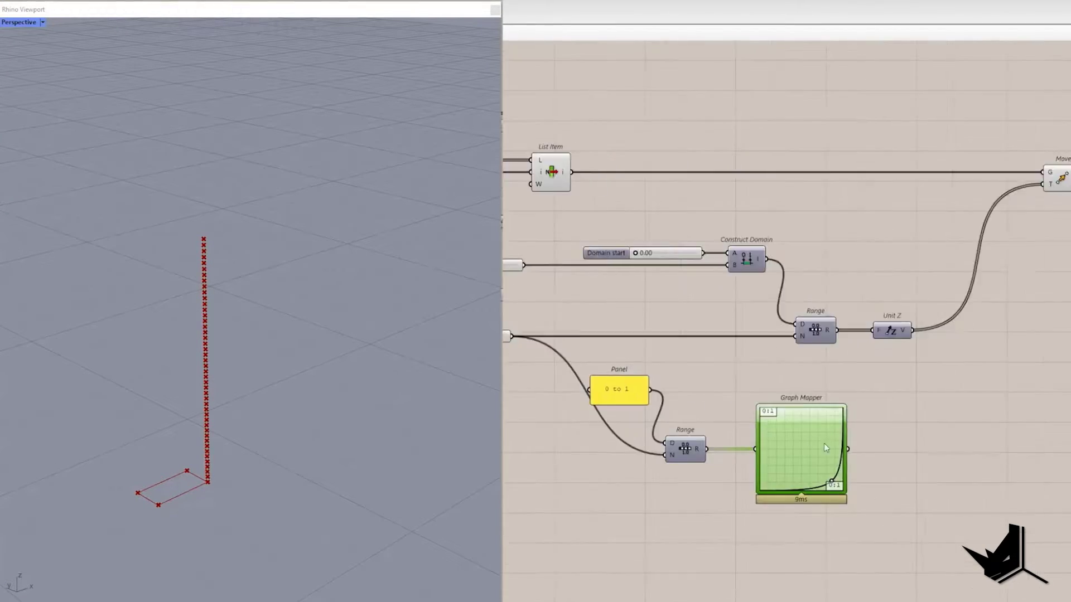
# Step: Remap the Graph Mapper output to the 0–4 domain with Remap Numbers
pyautogui.moveTo(843, 453); pyautogui.dragTo(1021, 474)
pyautogui.click(888, 446)
pyautogui.scroll(-1, 969, 508)
pyautogui.click(774, 341)
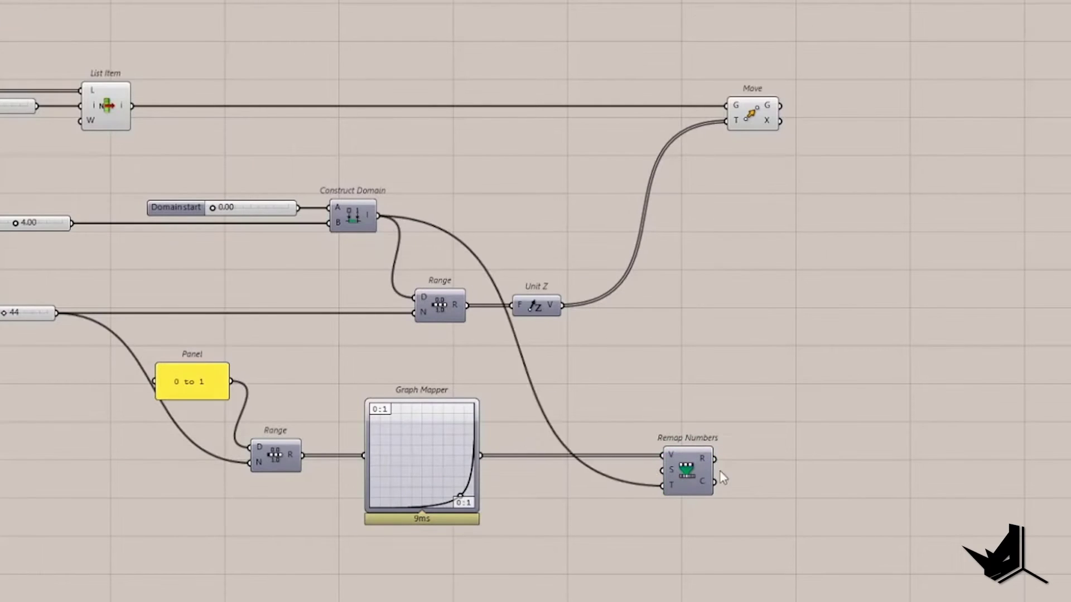
pyautogui.moveTo(725, 471); pyautogui.dragTo(525, 468, button='right')
# Step: Add a second Move driven by a Unit X vector beside the first Move
pyautogui.doubleClick(643, 277)
pyautogui.write('move')
pyautogui.press('Return')
pyautogui.doubleClick(713, 325)
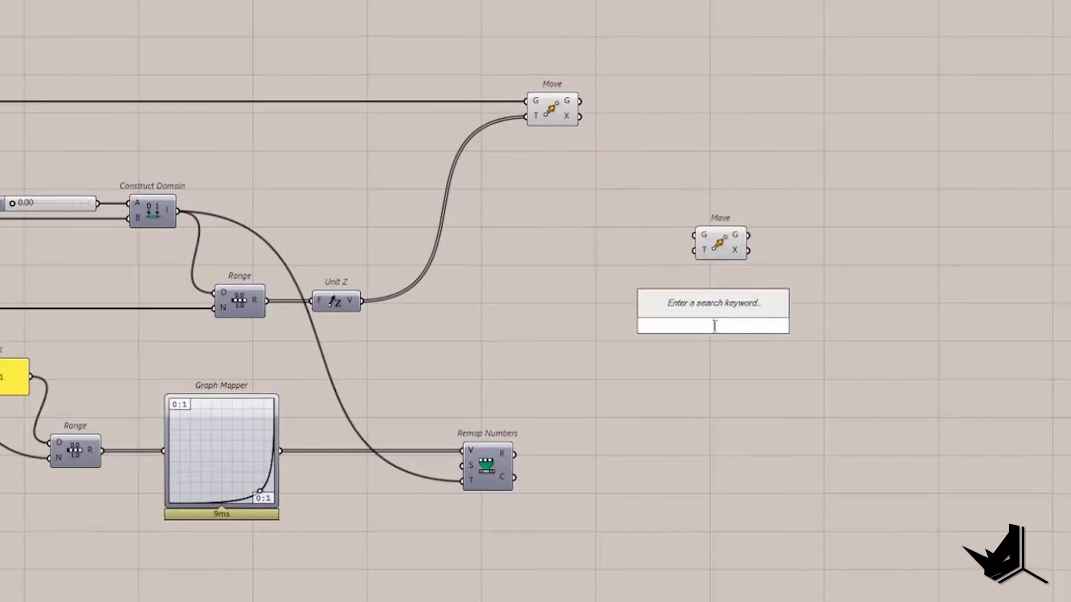
pyautogui.write('x')
pyautogui.click(686, 186)
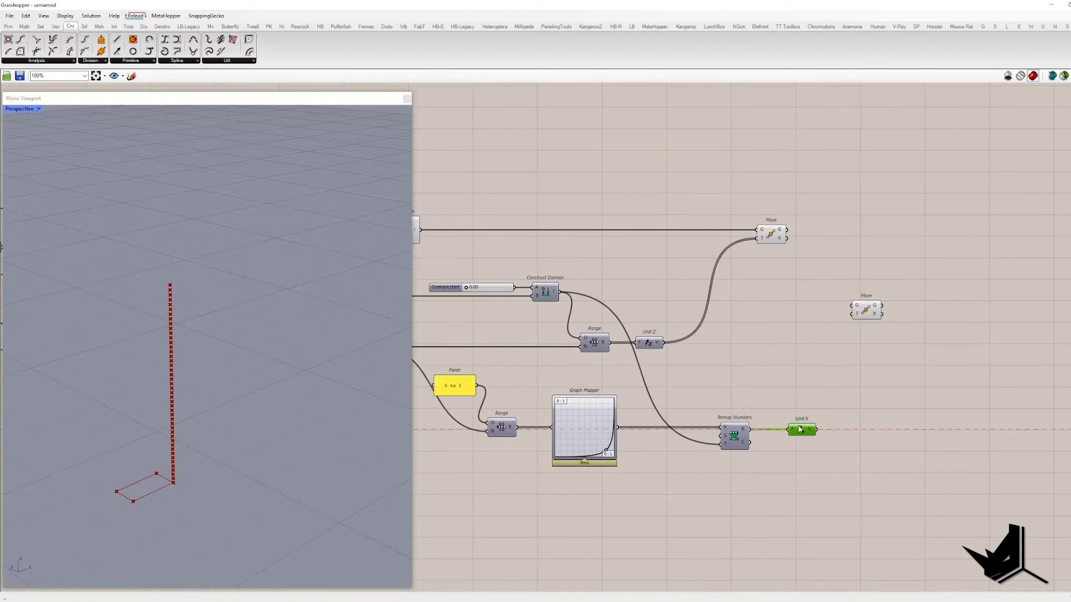
pyautogui.moveTo(856, 309); pyautogui.dragTo(909, 232)
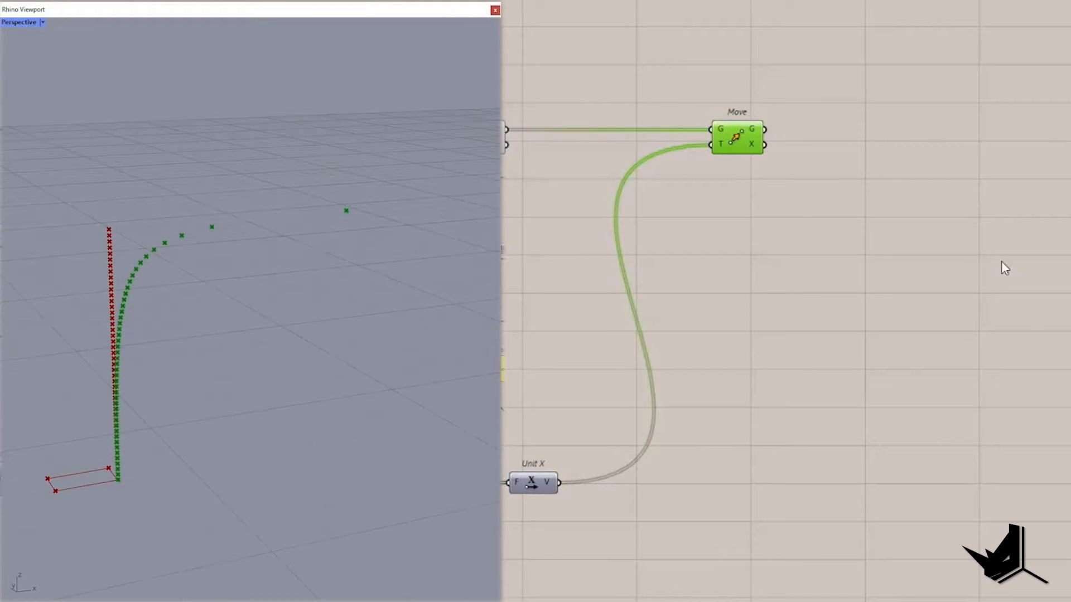
# Step: Add a Nurbs Curve through the moved points and view it from a low side angle
pyautogui.doubleClick(1005, 268)
pyautogui.write('nurbs')
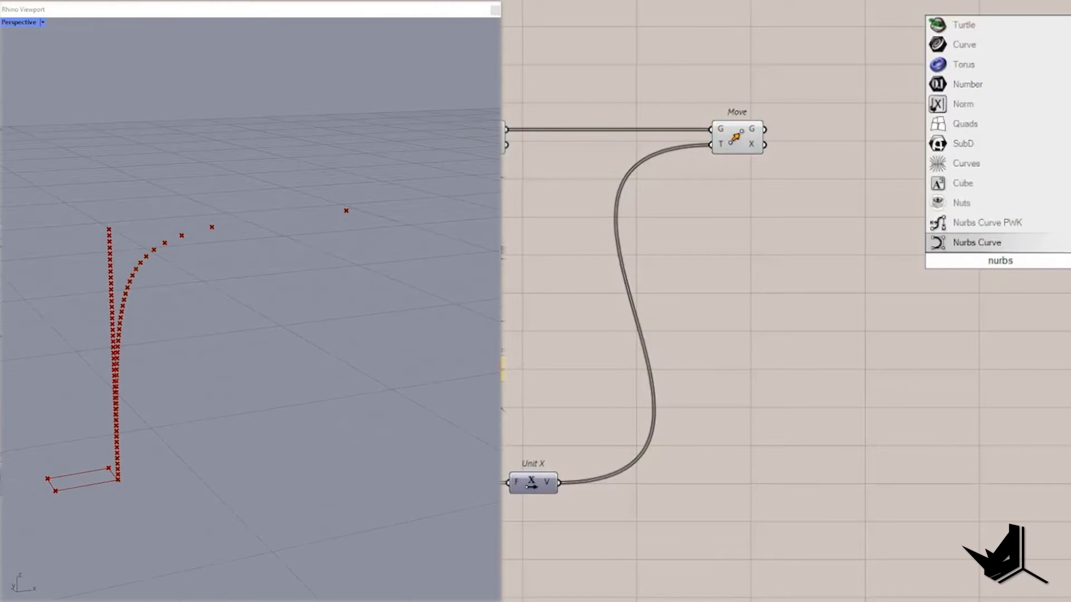
pyautogui.press('Return')
pyautogui.moveTo(983, 196); pyautogui.dragTo(764, 130)
pyautogui.moveTo(214, 292); pyautogui.dragTo(145, 459, button='right')
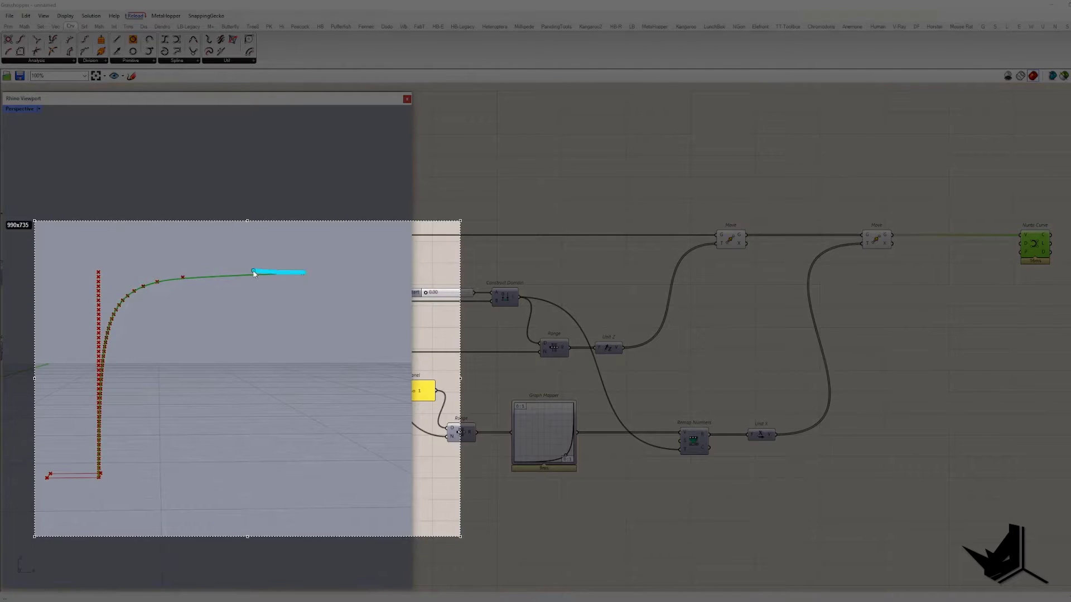
pyautogui.moveTo(254, 273)
pyautogui.mouseDown()
pyautogui.moveTo(134, 293)
pyautogui.moveTo(99, 472)
pyautogui.mouseUp()
pyautogui.click(202, 268)
pyautogui.moveTo(201, 268); pyautogui.dragTo(310, 273)
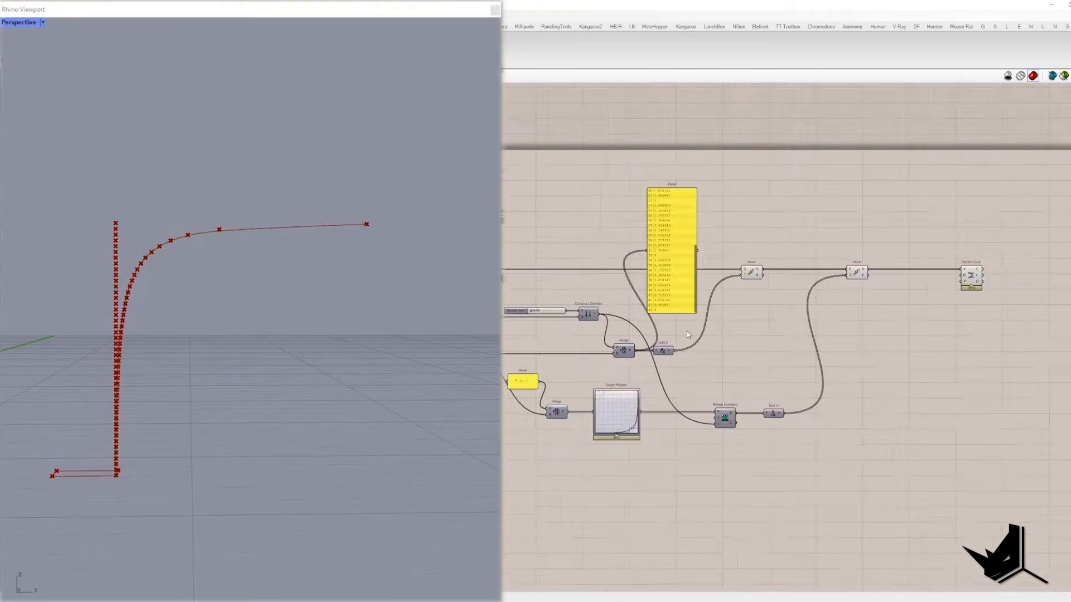
pyautogui.scroll(3, 676, 349)
# Step: Add Repeat Data fed by the Domain end value, with a Length slider of 2
pyautogui.doubleClick(719, 351)
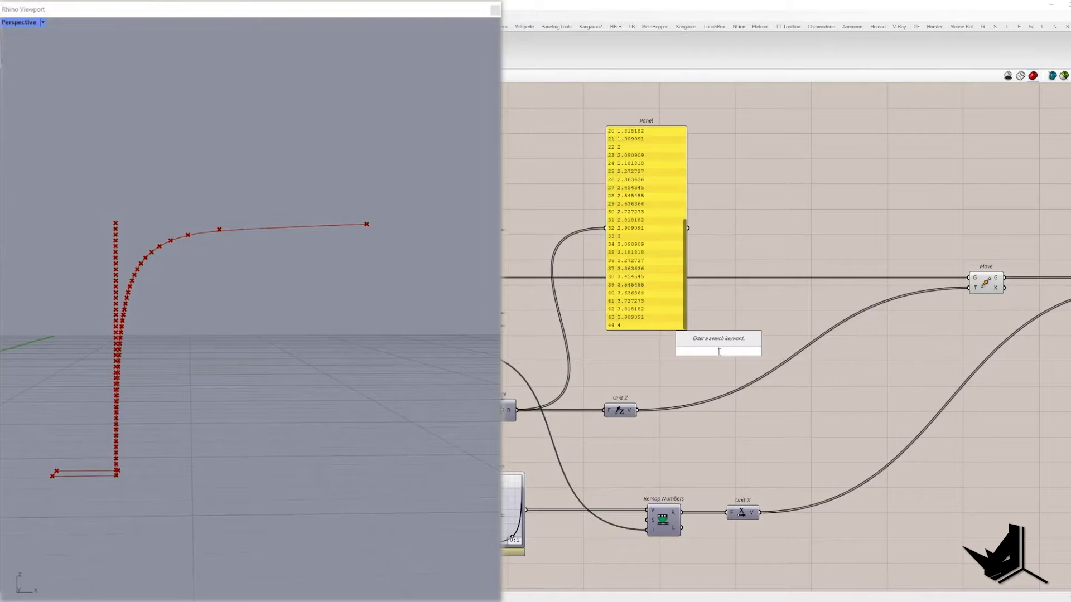
pyautogui.write('re')
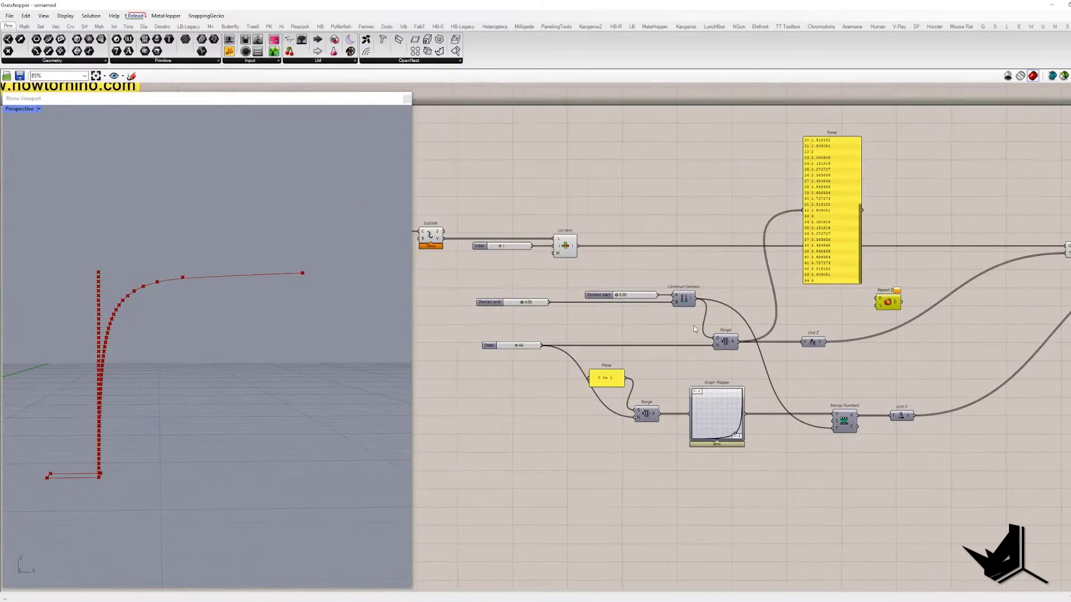
pyautogui.moveTo(504, 304); pyautogui.dragTo(836, 323)
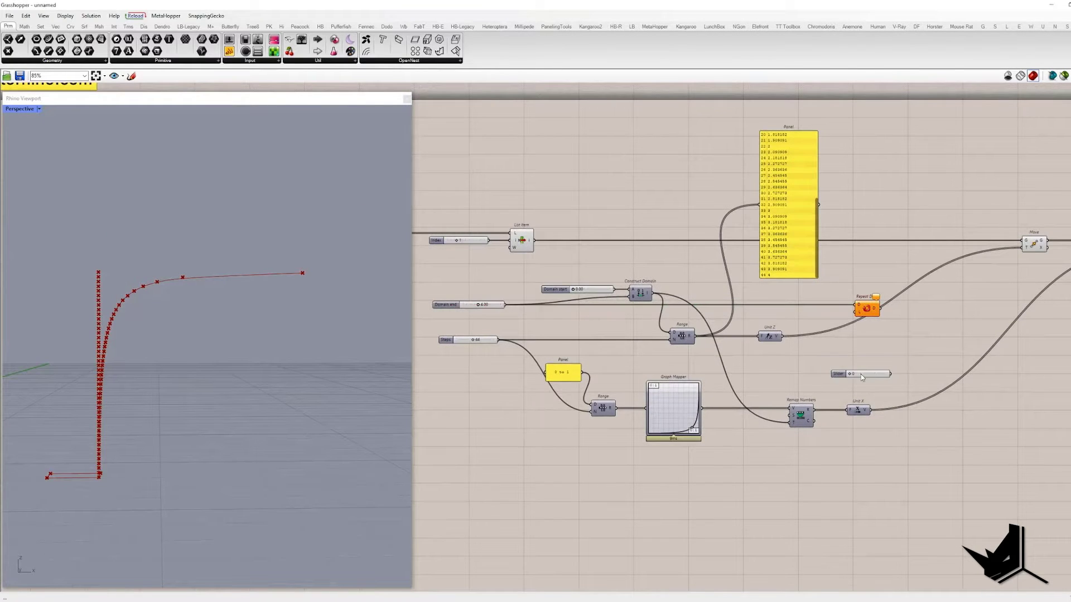
pyautogui.scroll(3, 861, 378)
pyautogui.moveTo(892, 393); pyautogui.dragTo(797, 274)
pyautogui.scroll(-2, 803, 312)
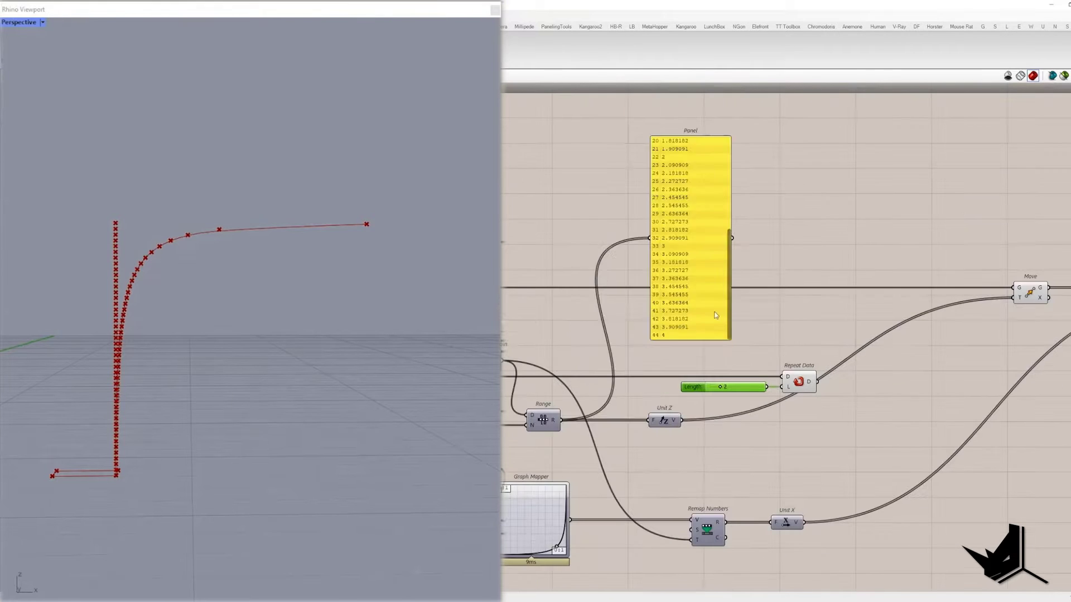
# Step: Add a Merge component to combine the lists and move the heights panel aside
pyautogui.doubleClick(819, 329)
pyautogui.write('mer')
pyautogui.click(816, 318)
pyautogui.scroll(-1, 793, 338)
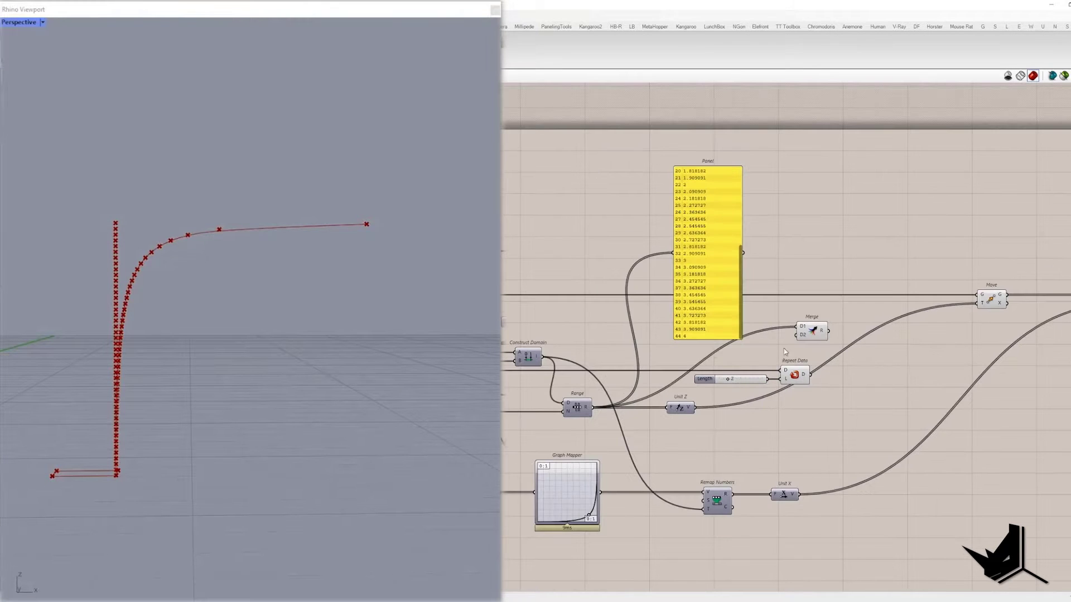
pyautogui.moveTo(709, 235); pyautogui.dragTo(919, 186)
pyautogui.scroll(-2, 725, 251)
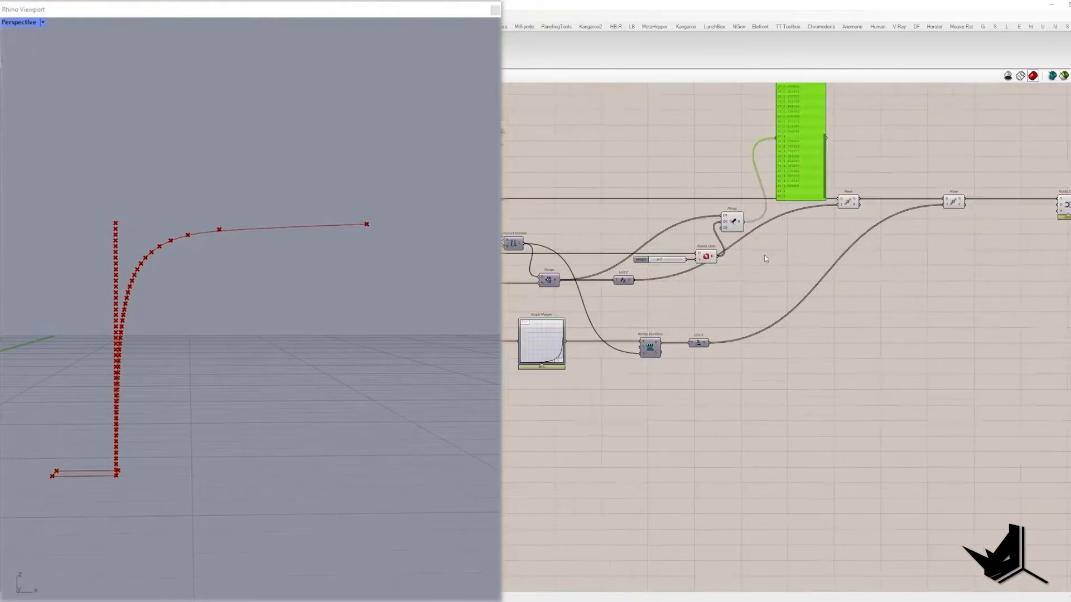
pyautogui.click(703, 290)
# Step: Place Repeat Data left, the heights panel after the Merge output, and Unit Z beside it
pyautogui.scroll(-2, 703, 290)
pyautogui.scroll(2, 703, 290)
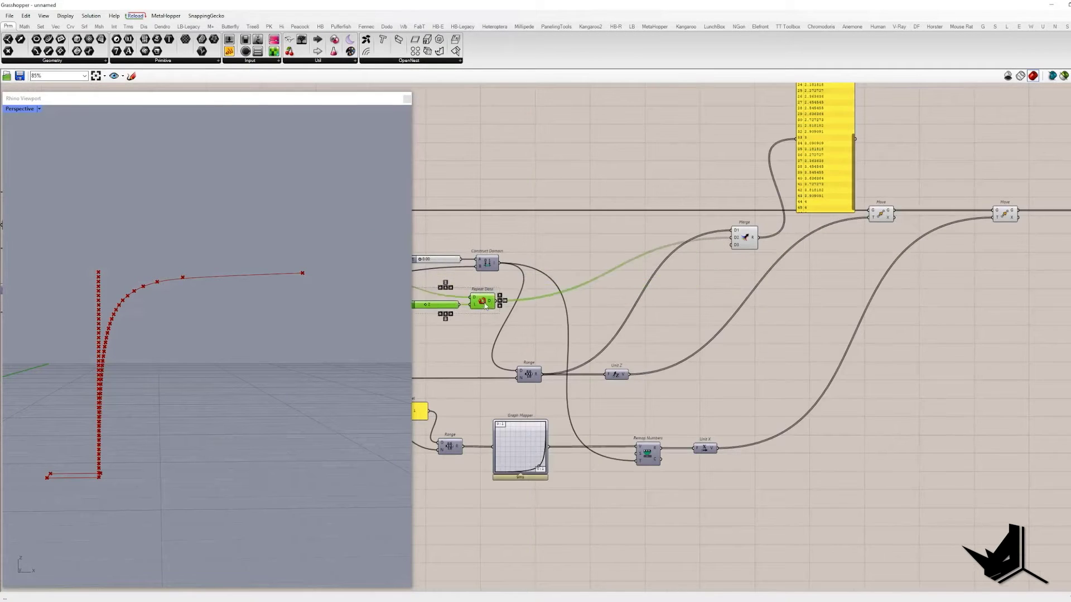
pyautogui.moveTo(720, 282); pyautogui.dragTo(481, 307)
pyautogui.moveTo(775, 167); pyautogui.dragTo(671, 306)
pyautogui.moveTo(596, 363); pyautogui.dragTo(729, 293)
pyautogui.scroll(2, 692, 314)
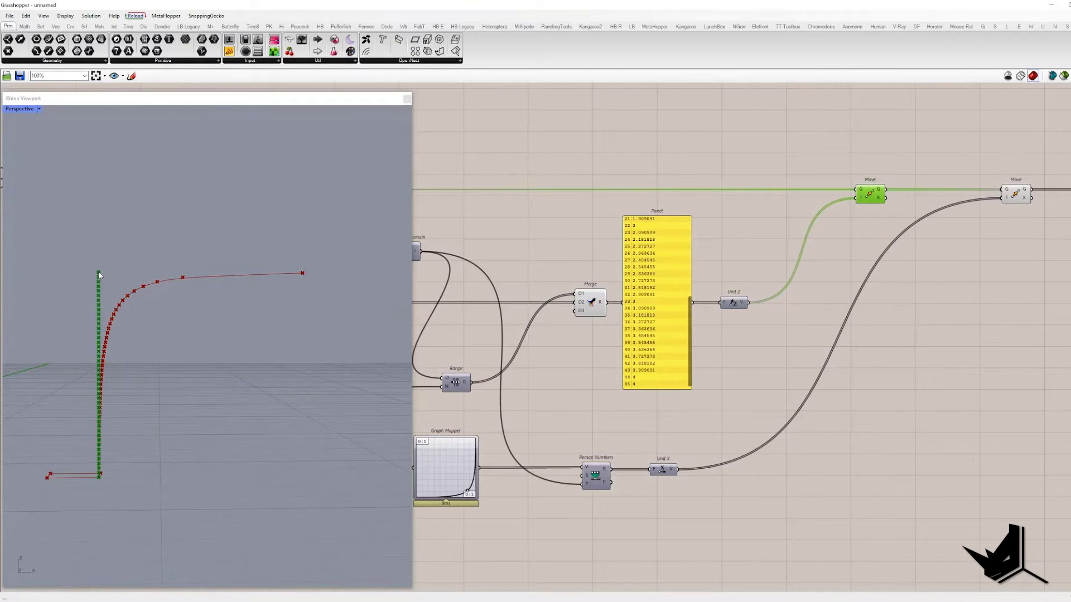
pyautogui.scroll(2, 99, 275)
# Step: Annotate the screen, then show the remapped X values in a panel under the heights panel
pyautogui.press('Print')
pyautogui.moveTo(47, 157); pyautogui.dragTo(1032, 577)
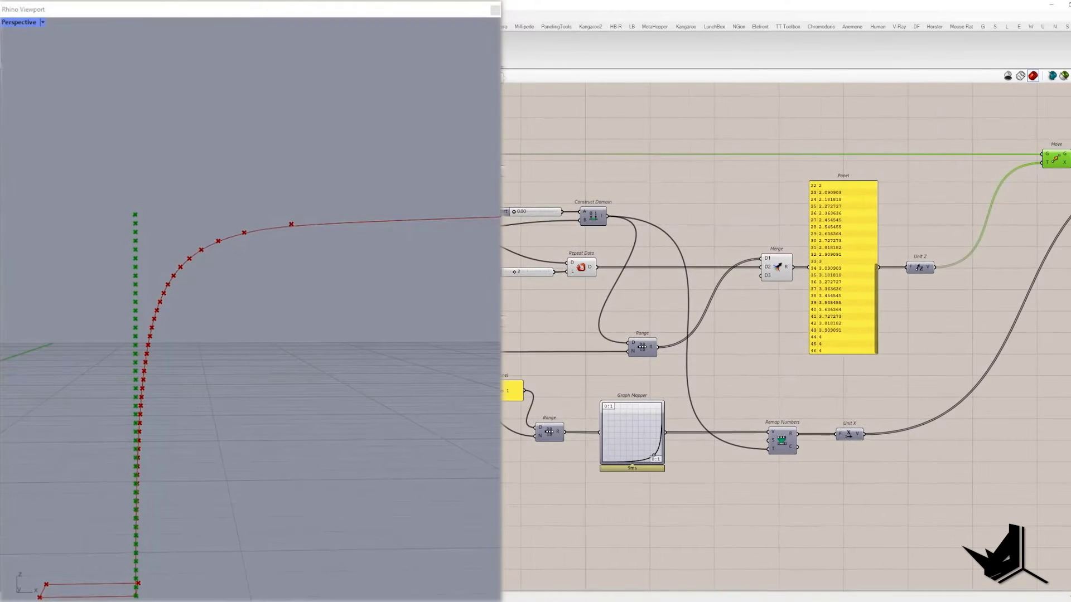
pyautogui.moveTo(835, 504); pyautogui.dragTo(844, 425, button='right')
pyautogui.moveTo(817, 453); pyautogui.dragTo(801, 314)
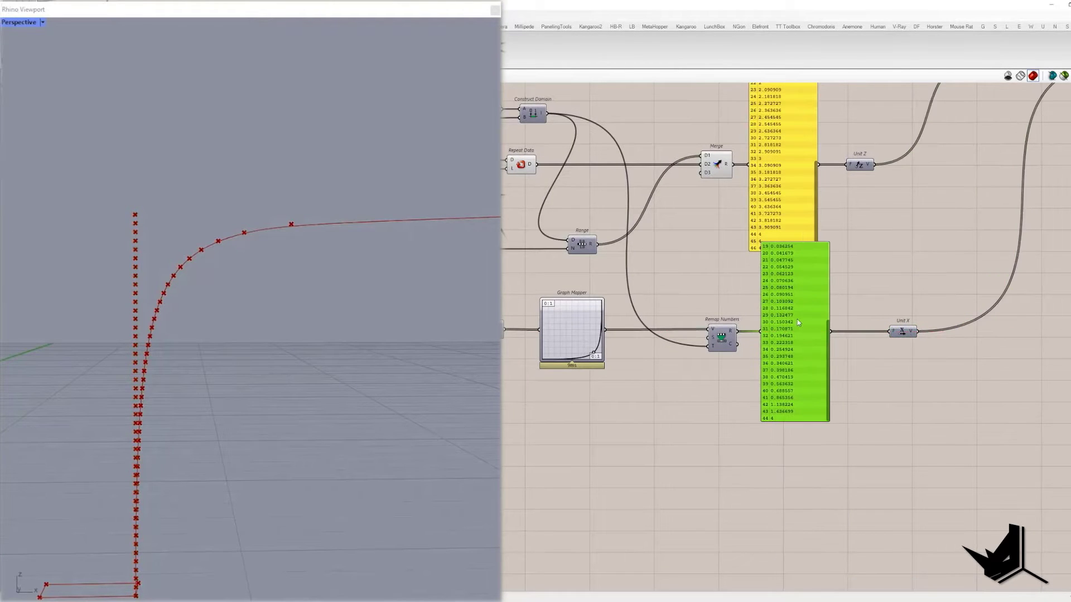
# Step: Copy and paste the domain sliders with their Construct Domain
pyautogui.moveTo(801, 314); pyautogui.dragTo(902, 347, button='right')
pyautogui.moveTo(635, 177); pyautogui.dragTo(516, 165)
pyautogui.hotkey('ctrl', 'c')
pyautogui.hotkey('ctrl', 'v')
# Step: Make the pasted Construct Domain the Remap Numbers target and lower its end value
pyautogui.moveTo(899, 416); pyautogui.dragTo(902, 412)
pyautogui.moveTo(901, 412); pyautogui.dragTo(702, 440, button='right')
pyautogui.moveTo(541, 512); pyautogui.dragTo(539, 512)
pyautogui.scroll(3, 558, 514)
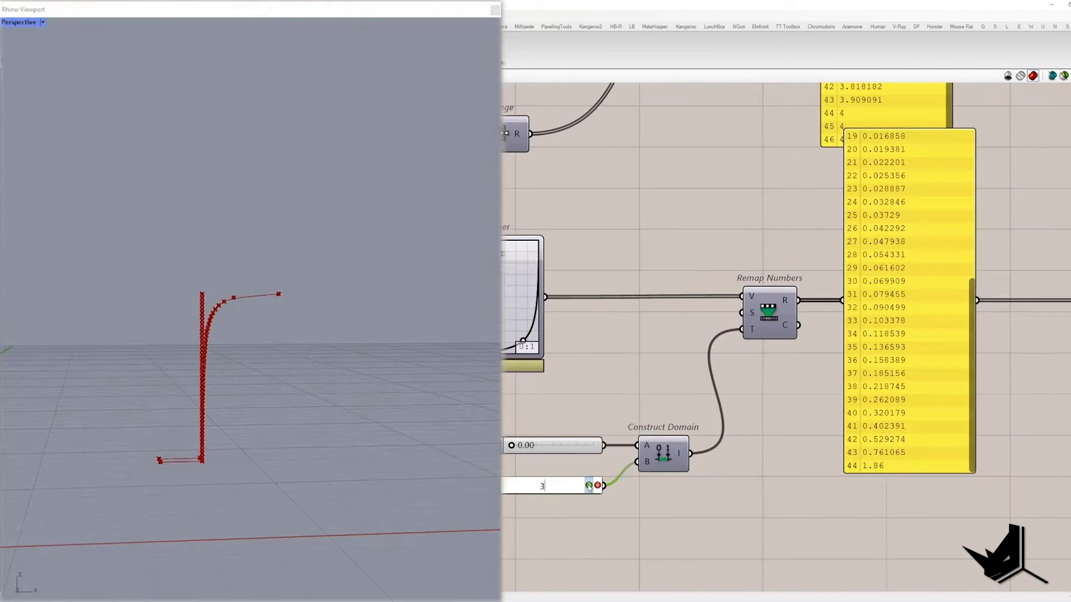
pyautogui.scroll(-3, 578, 484)
pyautogui.click(768, 334)
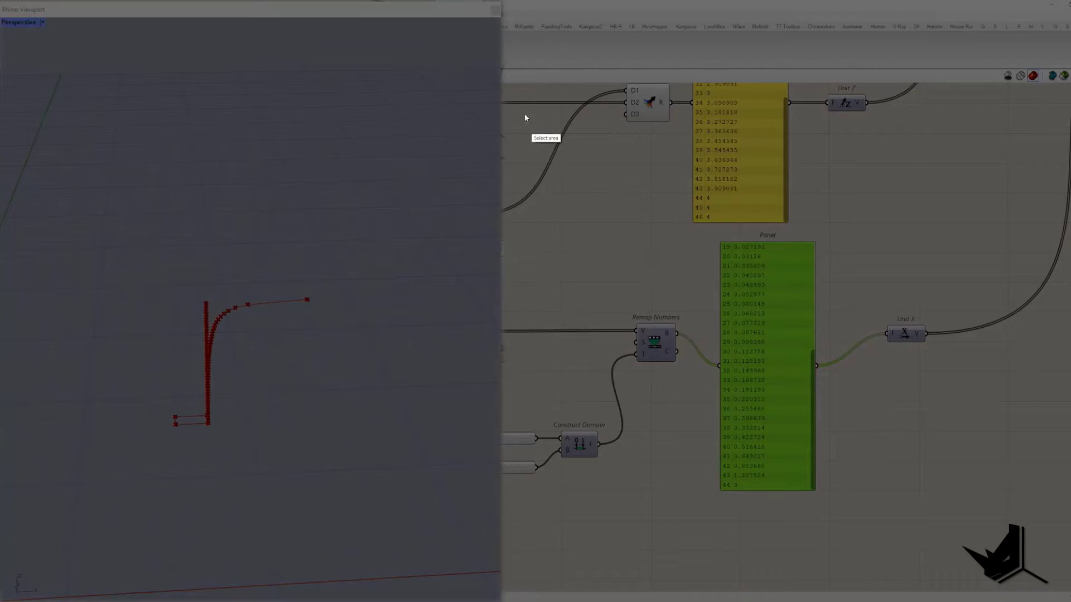
# Step: Mark the values to compare and add an Expression set to x+y
pyautogui.moveTo(488, 97); pyautogui.dragTo(1031, 587)
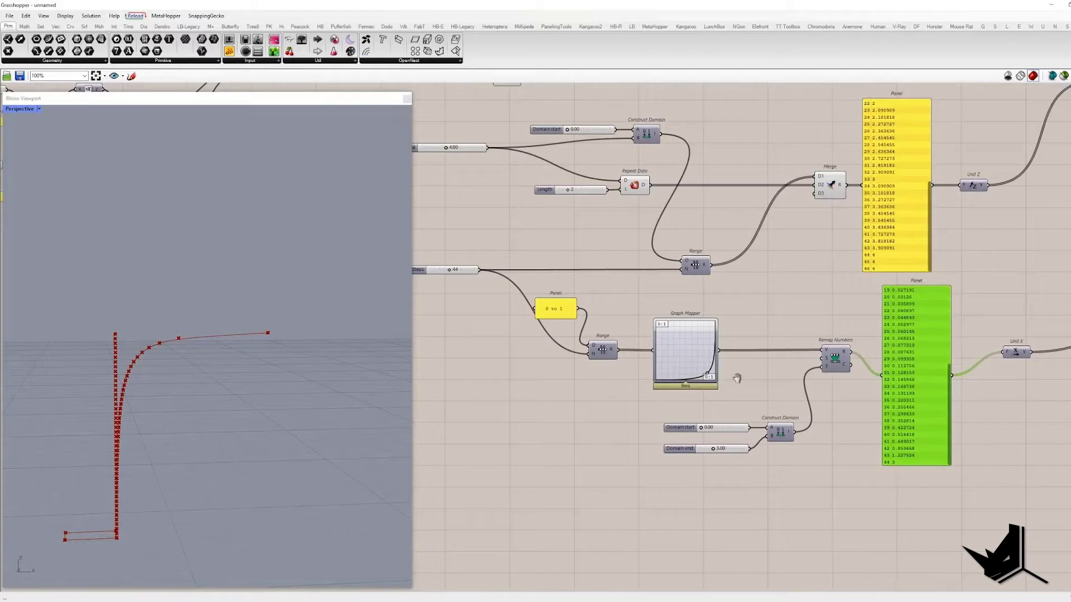
pyautogui.moveTo(734, 374); pyautogui.dragTo(840, 448, button='right')
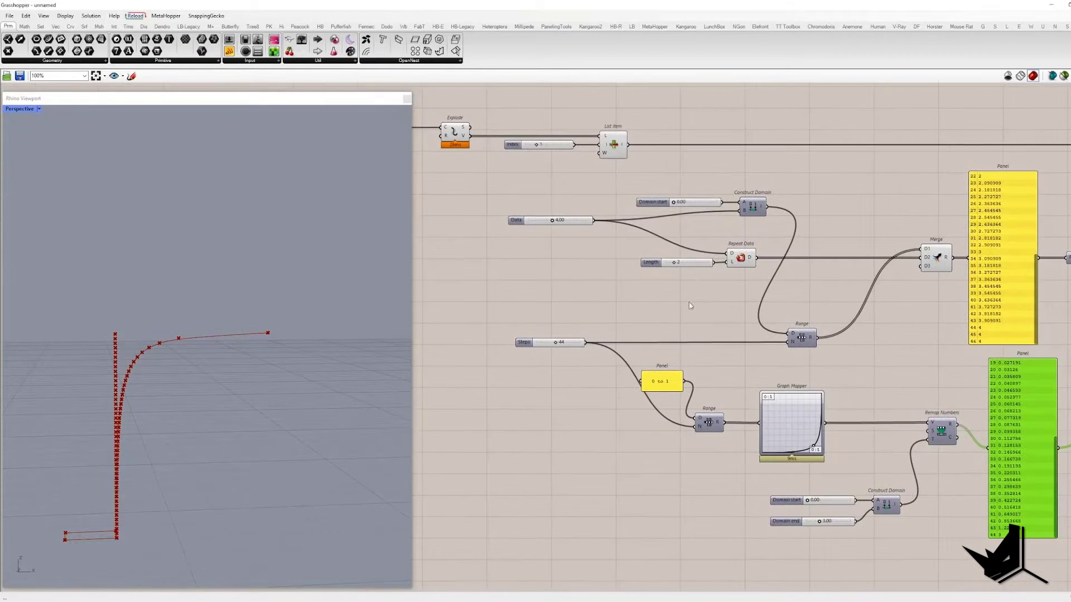
pyautogui.moveTo(468, 233); pyautogui.dragTo(1070, 569)
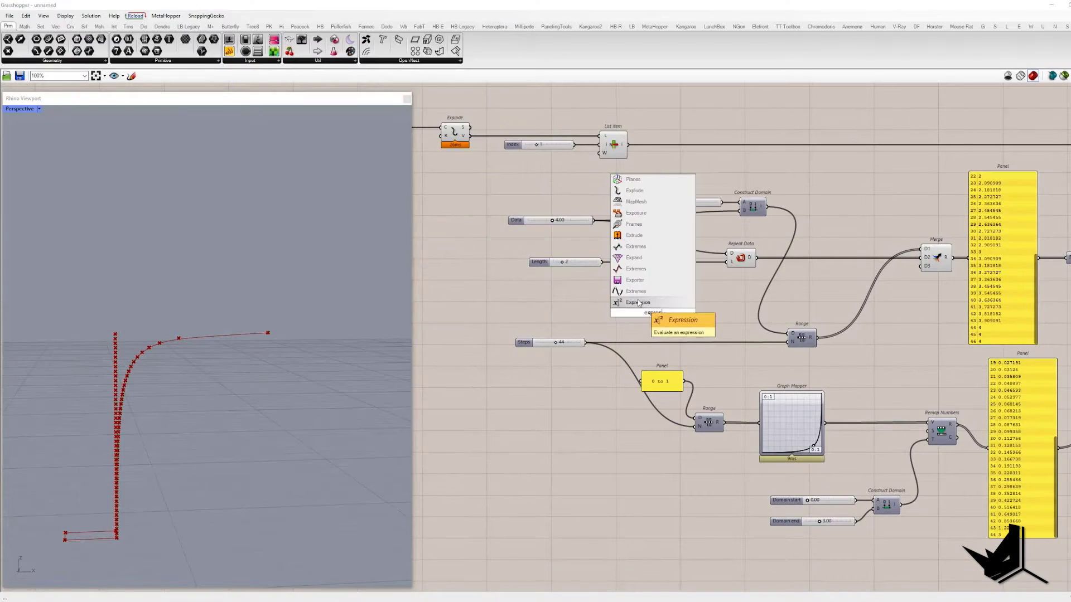
pyautogui.press('Return')
pyautogui.scroll(3, 610, 306)
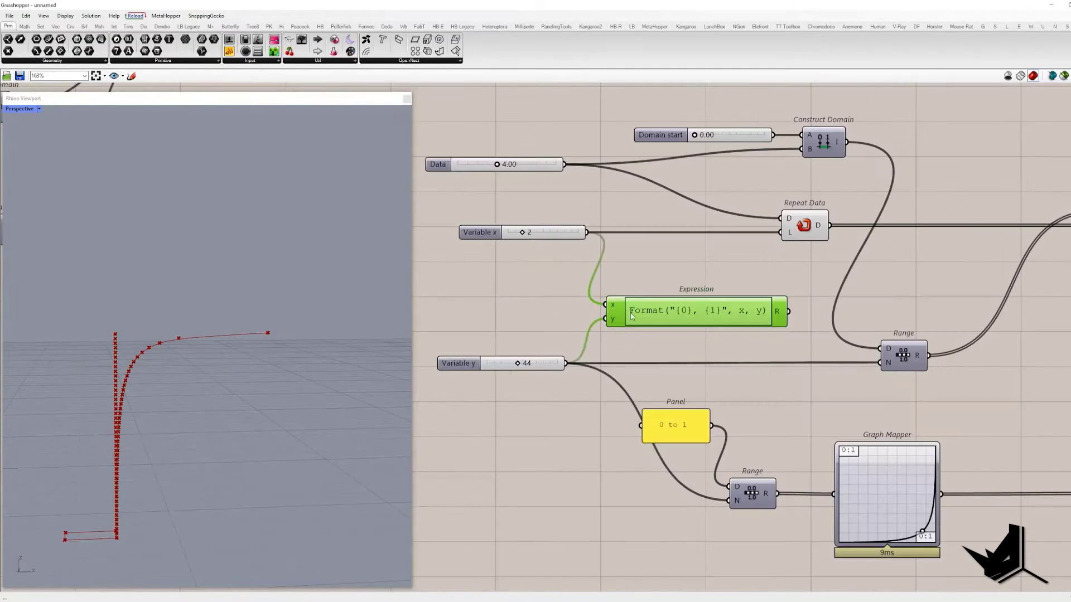
pyautogui.doubleClick(632, 316)
pyautogui.write('y')
pyautogui.click(735, 384)
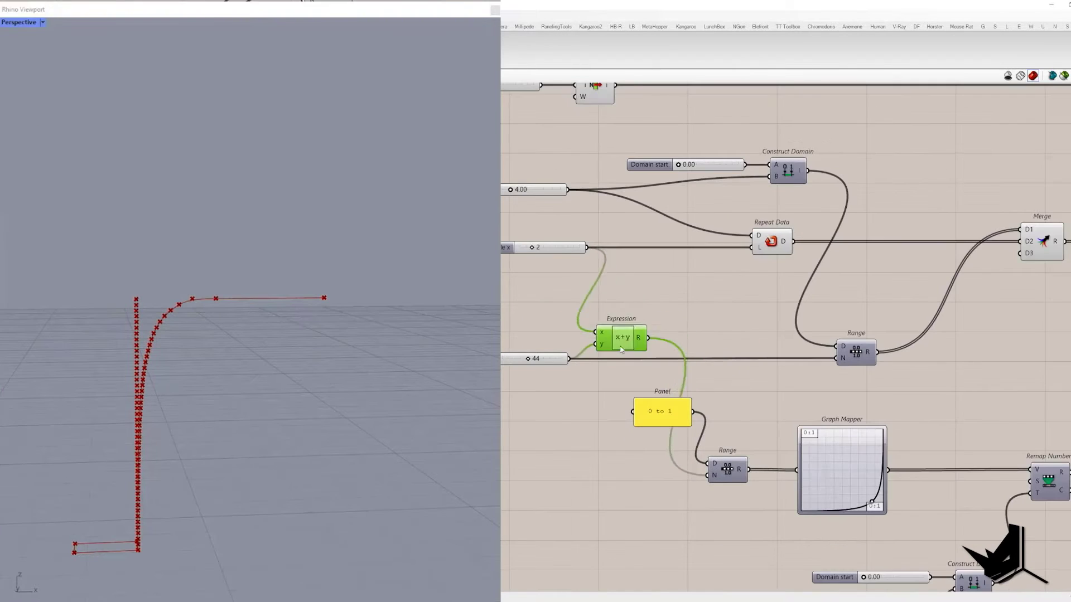
# Step: Feed the x+y sum into the Range steps input and select the 2 and 44 sliders
pyautogui.moveTo(624, 338); pyautogui.dragTo(658, 475)
pyautogui.scroll(-2, 555, 374)
pyautogui.moveTo(555, 375); pyautogui.dragTo(512, 285)
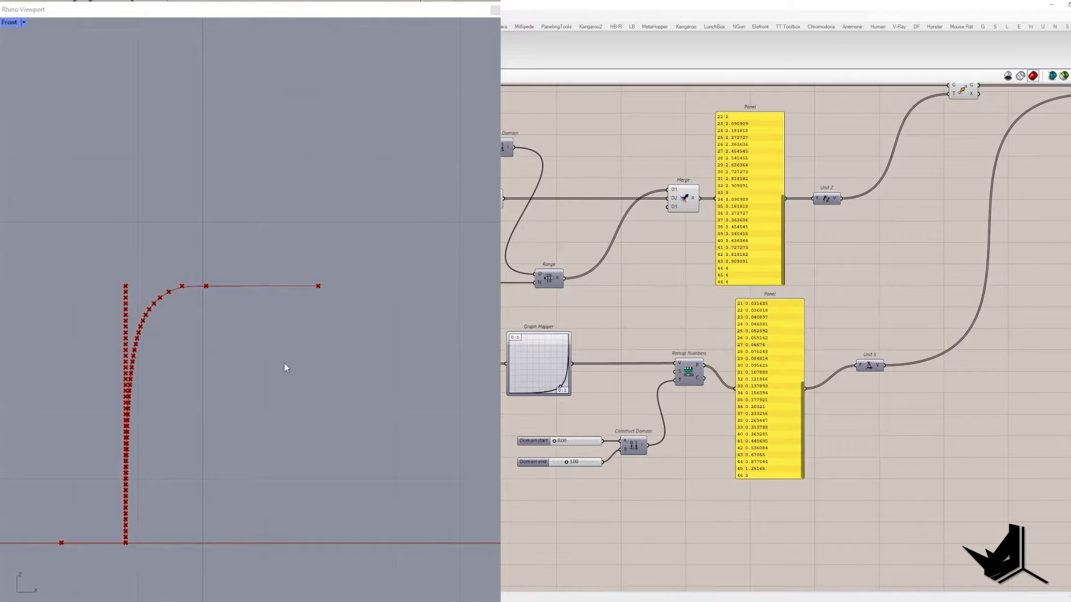
pyautogui.scroll(5, 188, 293)
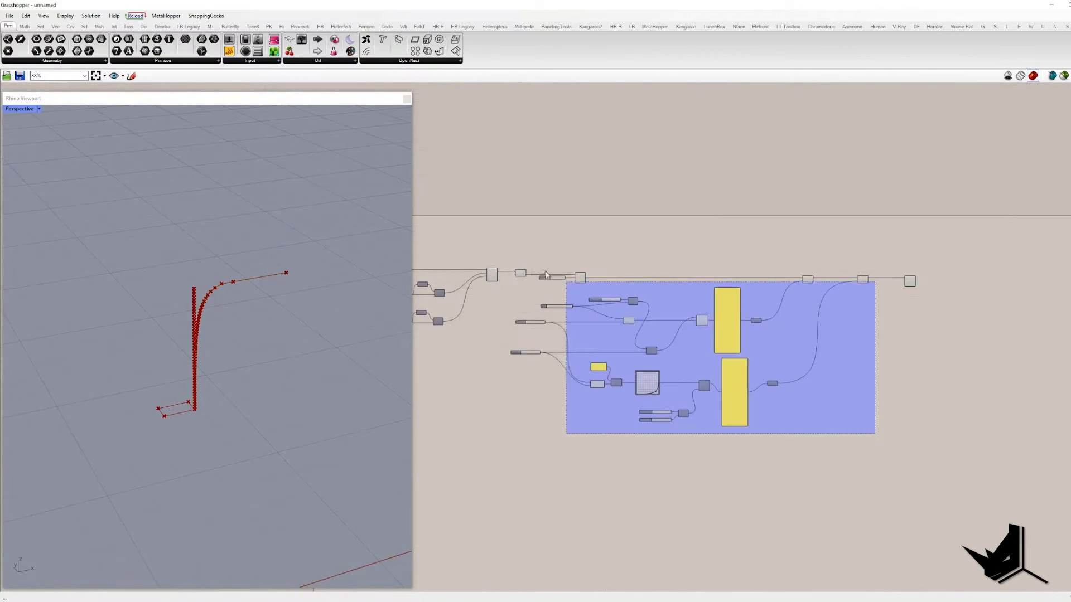
pyautogui.rightClick(510, 211)
# Step: Hide the selected components' preview, keep the curve visible, and sketch the planned end lines
pyautogui.click(530, 223)
pyautogui.rightClick(636, 240)
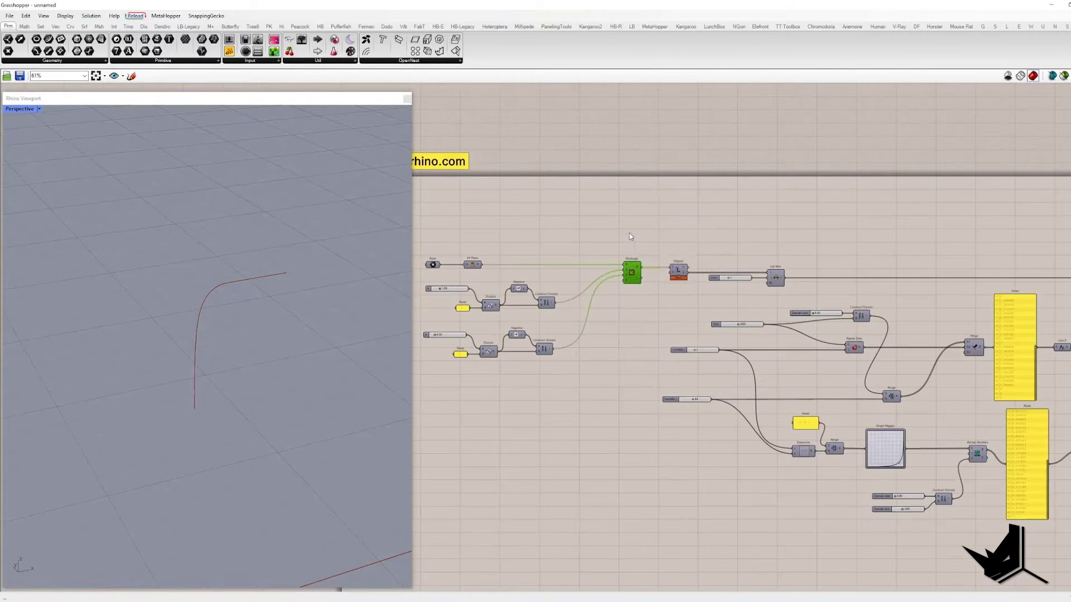
pyautogui.click(636, 241)
pyautogui.press('Print')
pyautogui.moveTo(8, 198); pyautogui.dragTo(375, 513)
pyautogui.moveTo(185, 431); pyautogui.dragTo(169, 400)
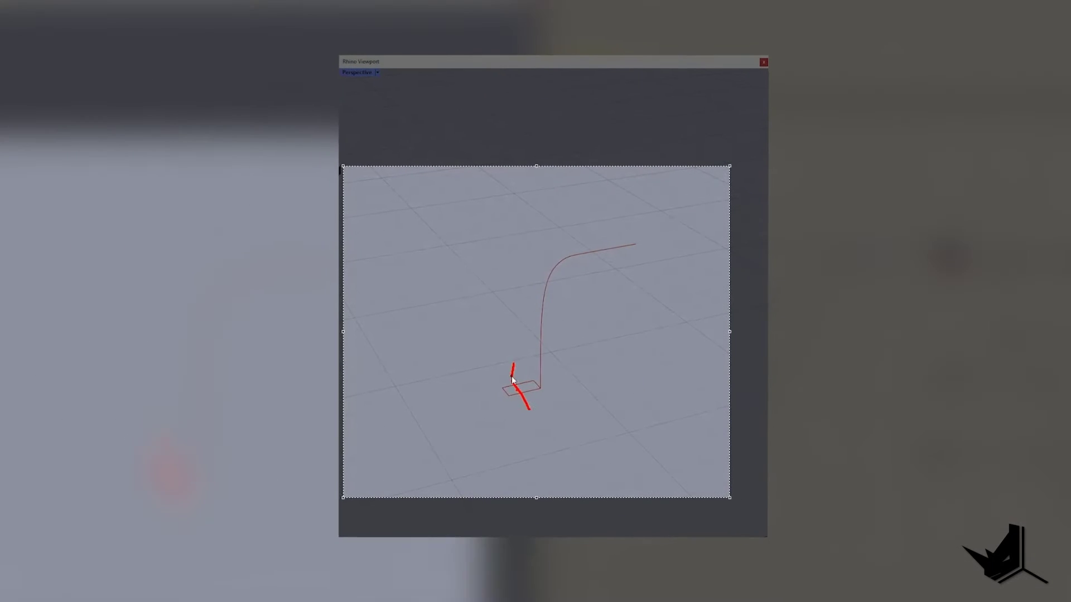
pyautogui.moveTo(513, 378)
pyautogui.mouseDown()
pyautogui.moveTo(511, 389)
pyautogui.moveTo(503, 316)
pyautogui.moveTo(372, 277)
pyautogui.moveTo(371, 240)
pyautogui.mouseUp()
pyautogui.moveTo(635, 243); pyautogui.dragTo(636, 217)
pyautogui.moveTo(371, 241); pyautogui.dragTo(616, 216)
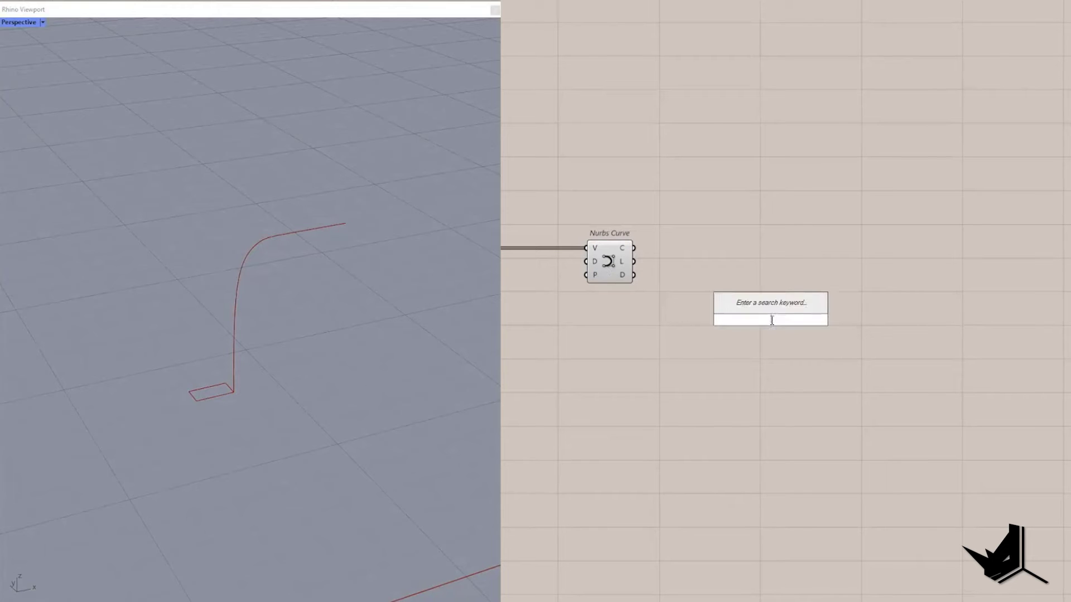
# Step: Add End Points on the curve and a Line SDL component
pyautogui.write('end')
pyautogui.press('Return')
pyautogui.moveTo(635, 248); pyautogui.dragTo(748, 320)
pyautogui.moveTo(771, 320); pyautogui.dragTo(790, 365)
pyautogui.doubleClick(748, 413)
pyautogui.write('line sdl')
pyautogui.press('Return')
pyautogui.moveTo(778, 416); pyautogui.dragTo(817, 418)
# Step: Give the line a Unit Z direction and a 0.1 length slider, then merge it with the curve
pyautogui.doubleClick(873, 422)
pyautogui.write('unit z')
pyautogui.press('Return')
pyautogui.click(868, 453)
pyautogui.write('0.1')
pyautogui.press('Return')
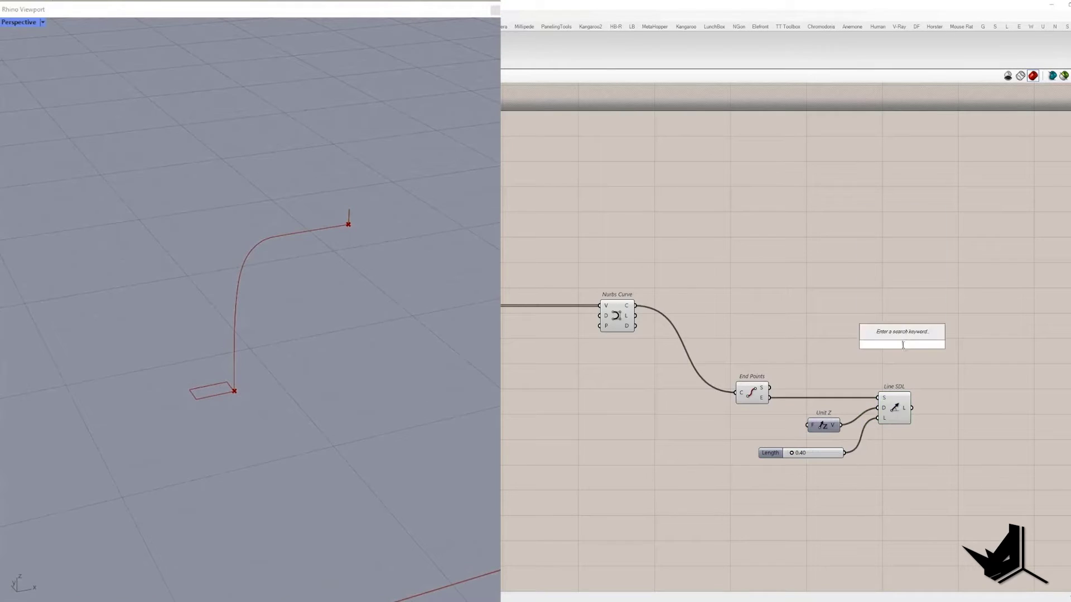
pyautogui.press('Return')
# Step: Add a YZ Plane component and hide its input wire
pyautogui.scroll(-2, 916, 413)
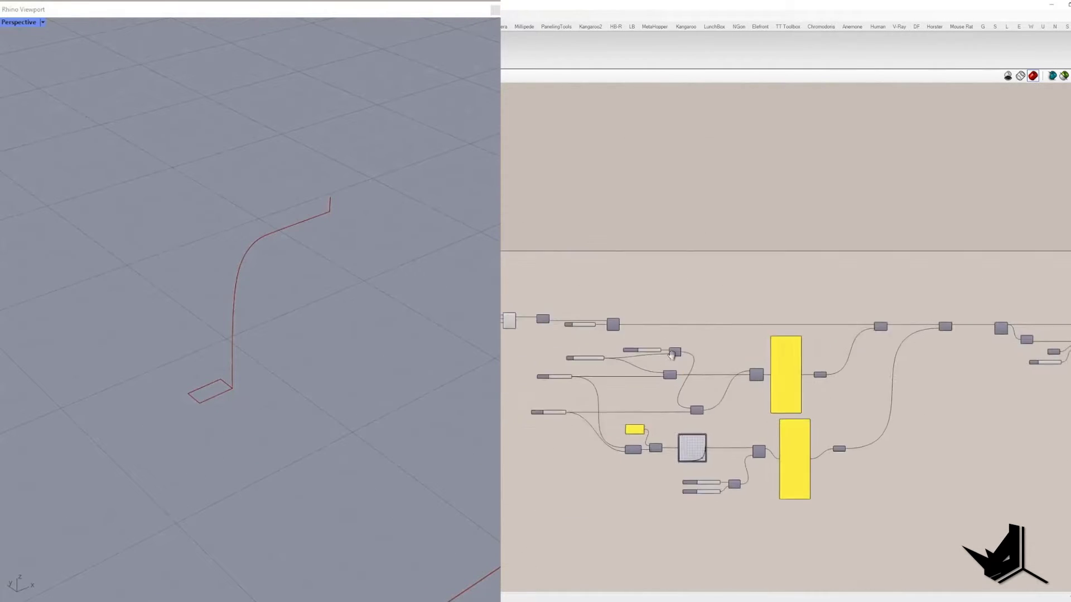
pyautogui.doubleClick(534, 275)
pyautogui.press('Return')
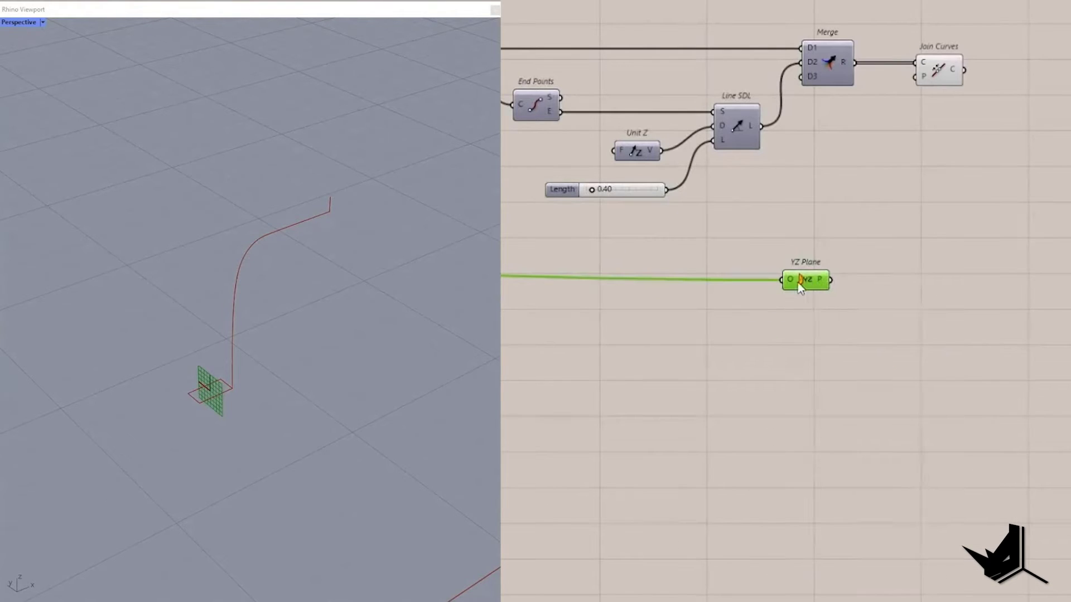
pyautogui.rightClick(790, 278)
pyautogui.moveTo(836, 319)
pyautogui.click(970, 357)
# Step: Mirror the profile across the YZ plane and flip the mirrored curve
pyautogui.doubleClick(678, 404)
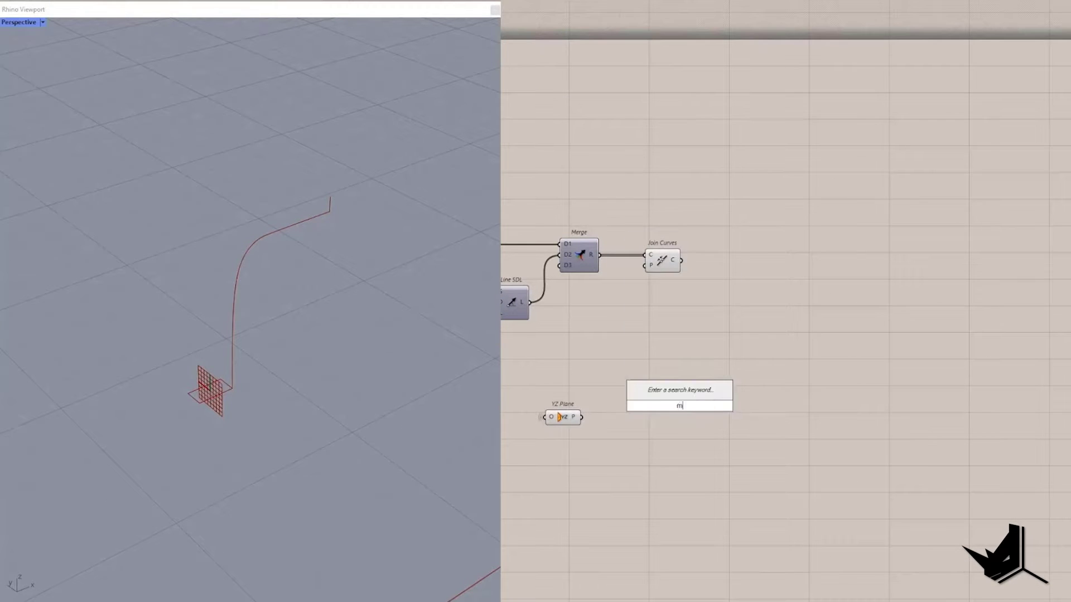
pyautogui.write('mirror')
pyautogui.press('Return')
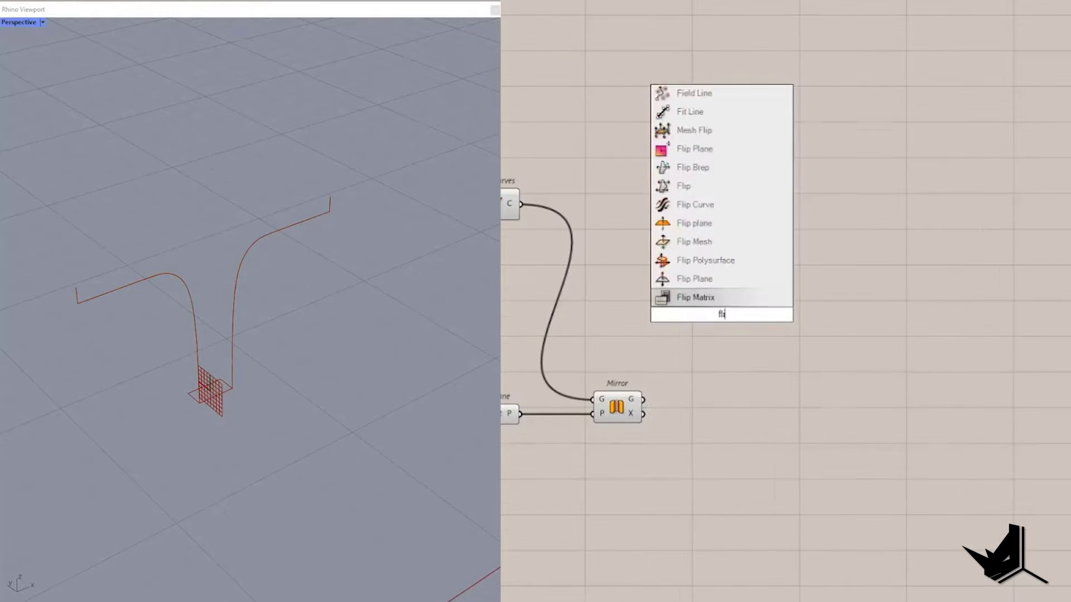
pyautogui.press('Return')
pyautogui.moveTo(719, 313); pyautogui.dragTo(727, 406)
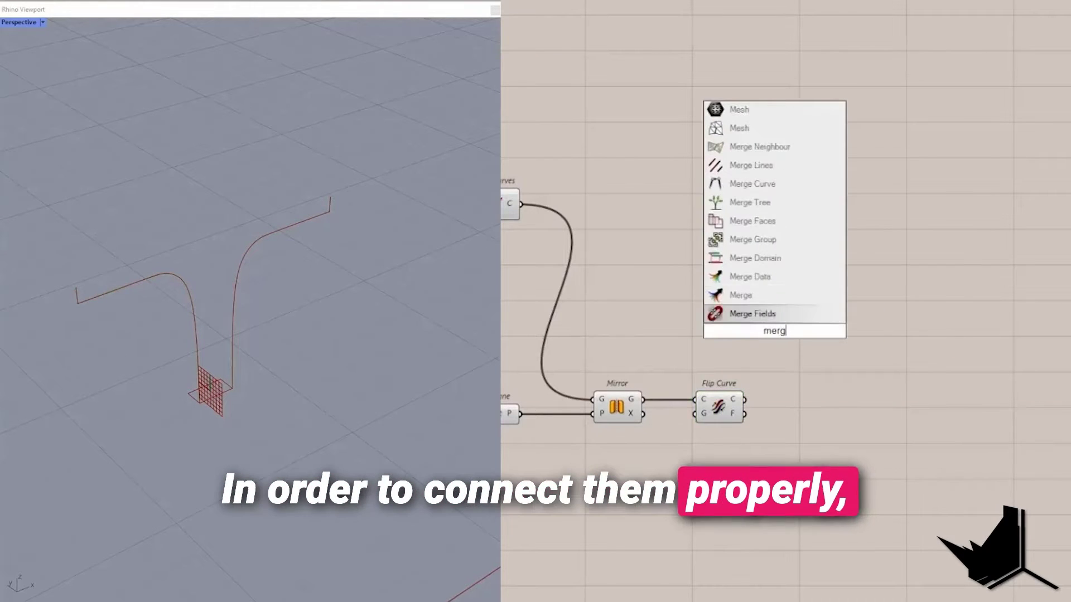
# Step: Merge the joined and flipped curves and add a Connect Curves component
pyautogui.press('Return')
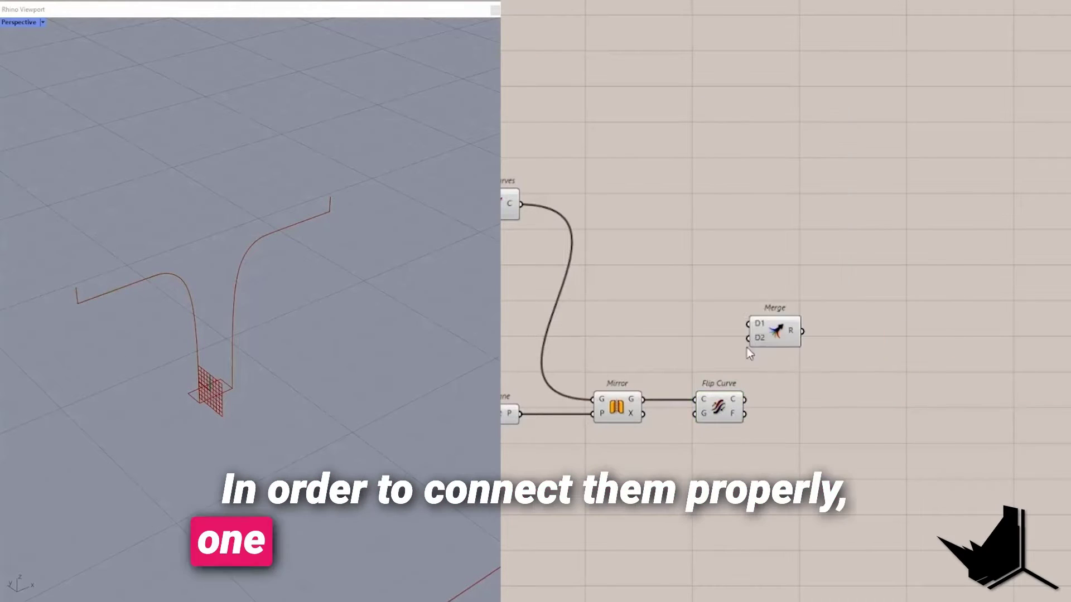
pyautogui.moveTo(520, 204); pyautogui.dragTo(753, 315)
pyautogui.moveTo(745, 400); pyautogui.dragTo(753, 327)
pyautogui.moveTo(844, 481); pyautogui.dragTo(619, 416)
pyautogui.doubleClick(901, 339)
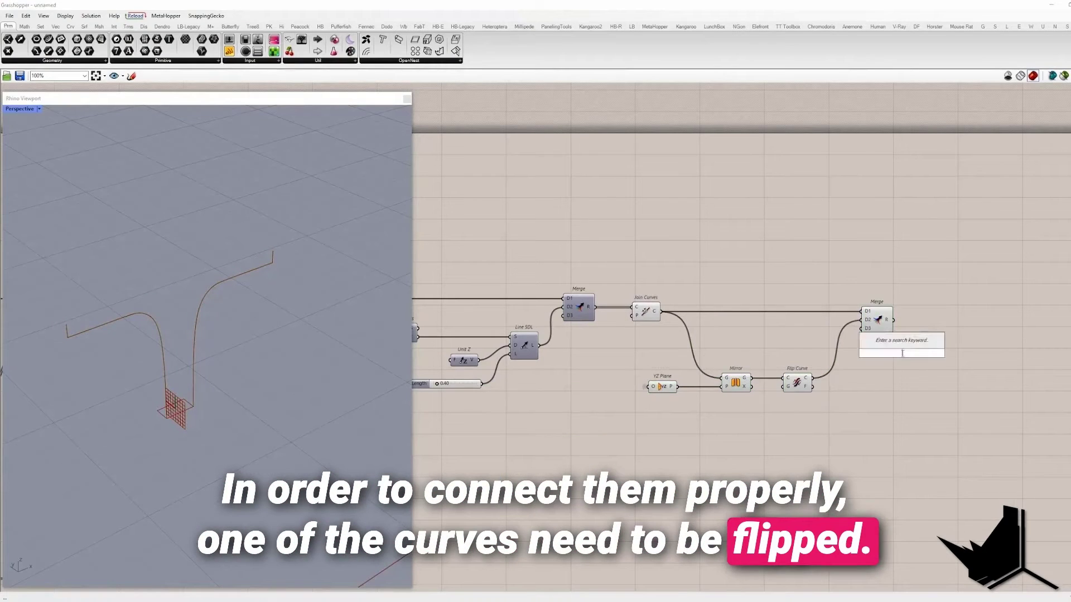
pyautogui.write('connect')
pyautogui.press('Return')
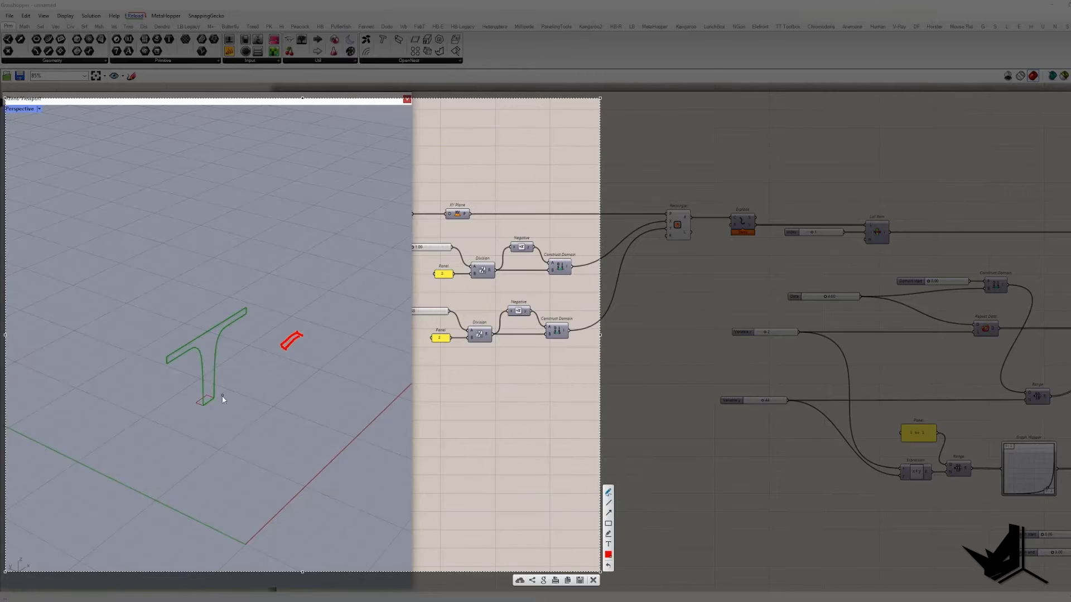
# Step: Sketch an outline loop and a downward stroke over the viewport to plan the layout
pyautogui.moveTo(223, 400)
pyautogui.mouseDown()
pyautogui.moveTo(290, 350)
pyautogui.moveTo(203, 388)
pyautogui.moveTo(208, 273)
pyautogui.mouseUp()
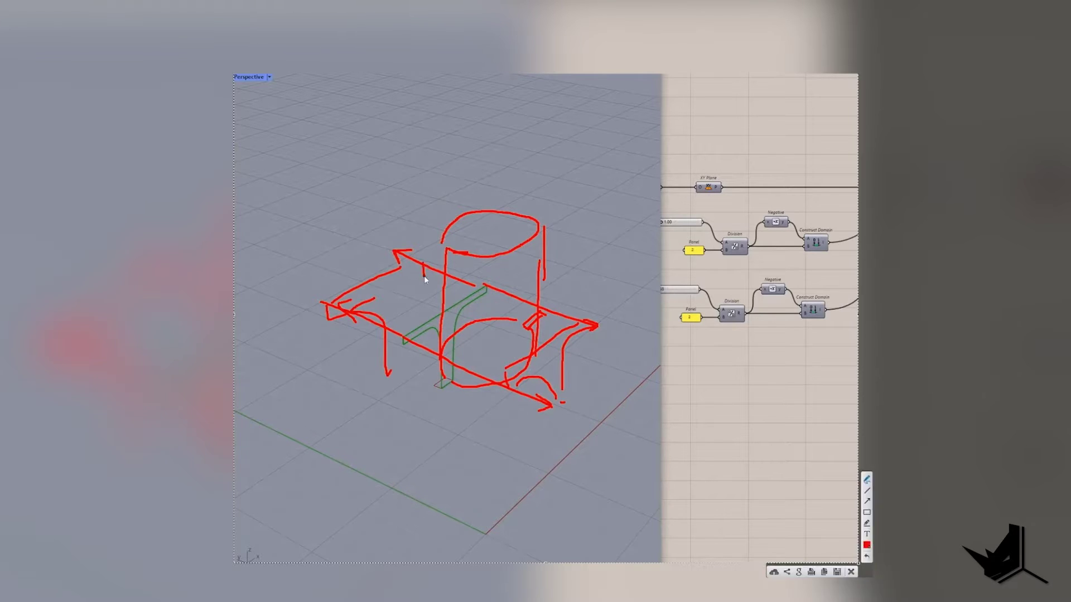
pyautogui.moveTo(412, 283); pyautogui.dragTo(401, 360)
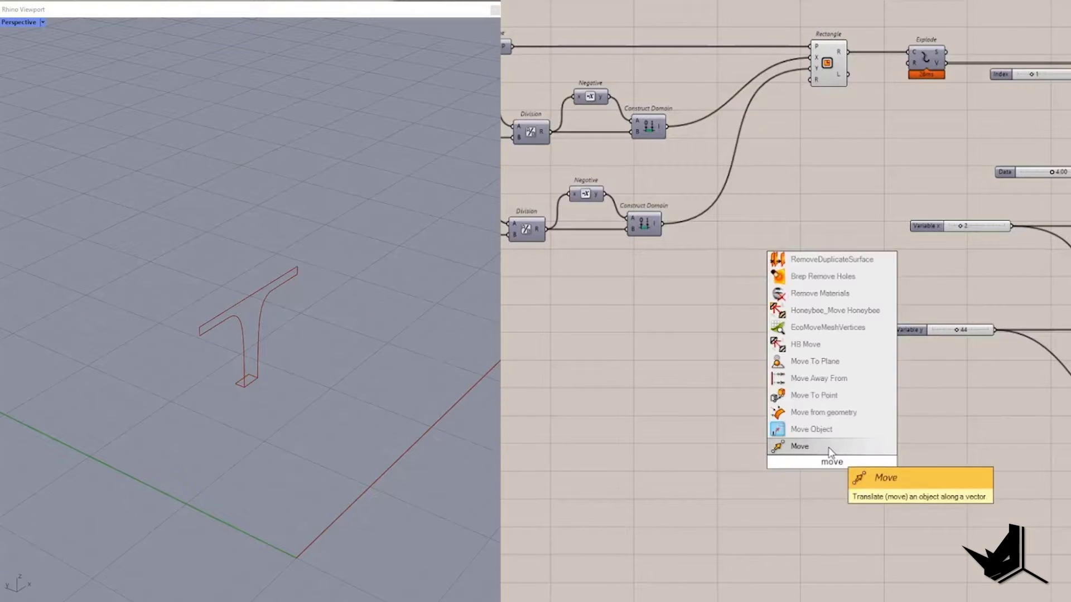
# Step: Add a Move component with a Unit X direction
pyautogui.click(803, 444)
pyautogui.doubleClick(744, 476)
pyautogui.write('x')
pyautogui.press('Return')
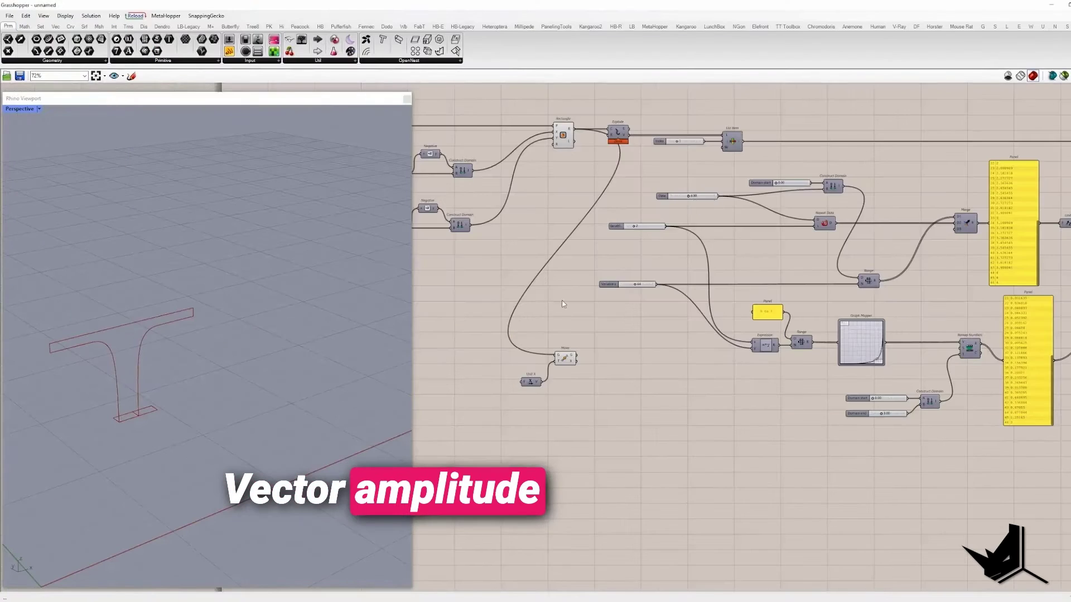
pyautogui.scroll(2, 675, 342)
# Step: Add a Multiplication component and a panel holding the value 2
pyautogui.doubleClick(676, 379)
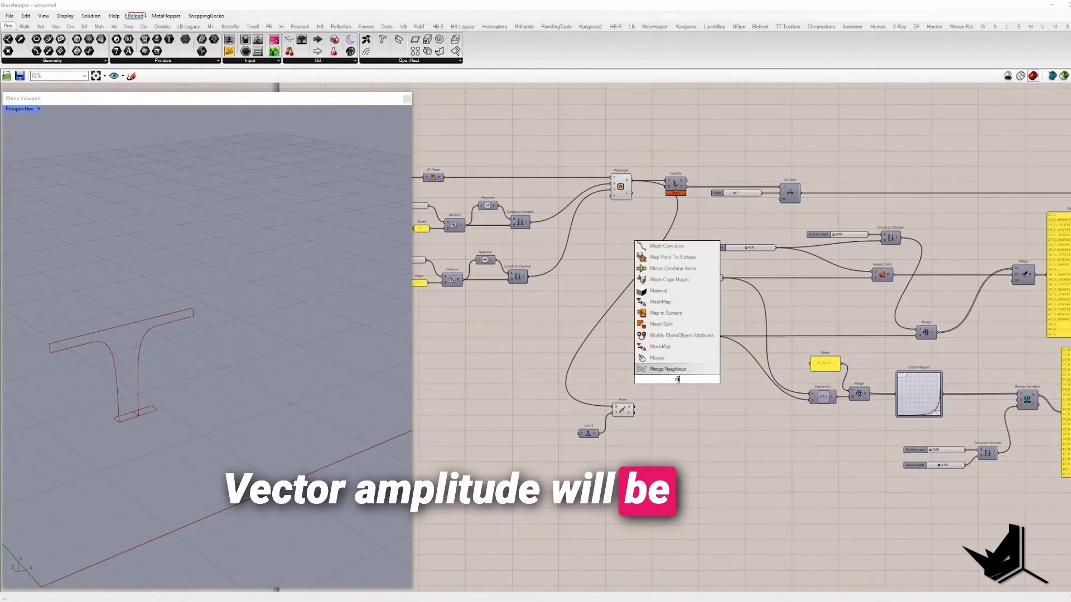
pyautogui.press('Return')
pyautogui.click(677, 380)
pyautogui.scroll(-2, 725, 390)
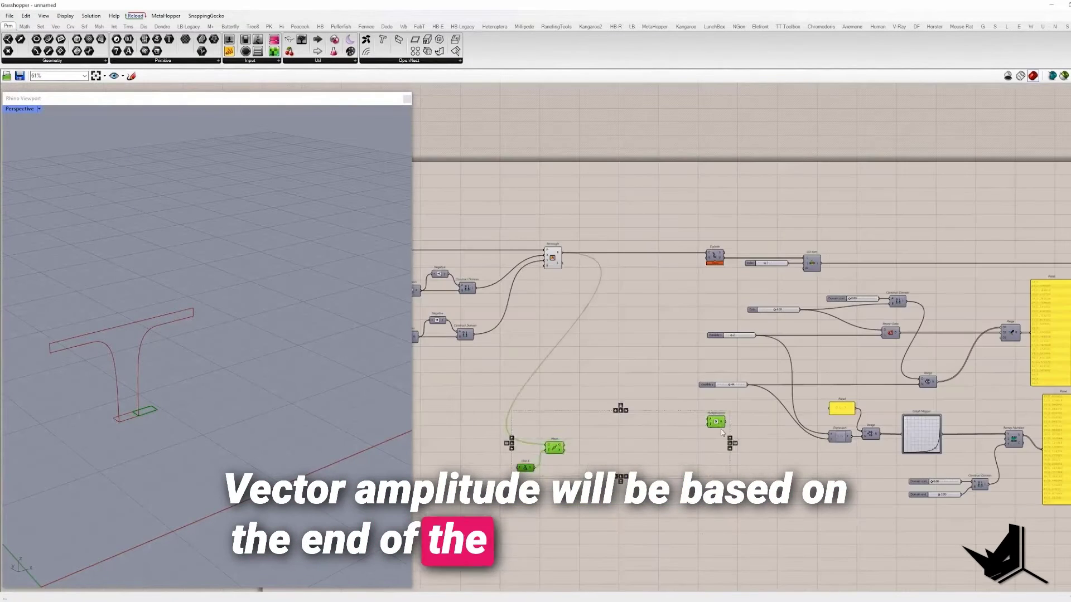
pyautogui.scroll(-2, 725, 390)
pyautogui.scroll(4, 558, 363)
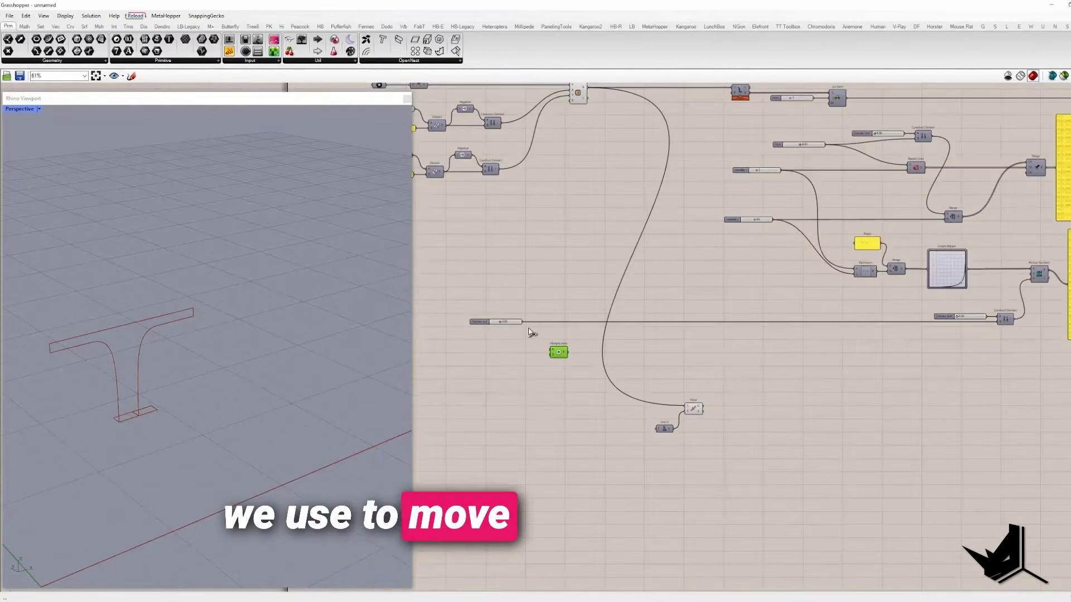
pyautogui.doubleClick(518, 369)
pyautogui.write('2')
pyautogui.press('Return')
pyautogui.scroll(2, 521, 365)
pyautogui.scroll(-3, 530, 362)
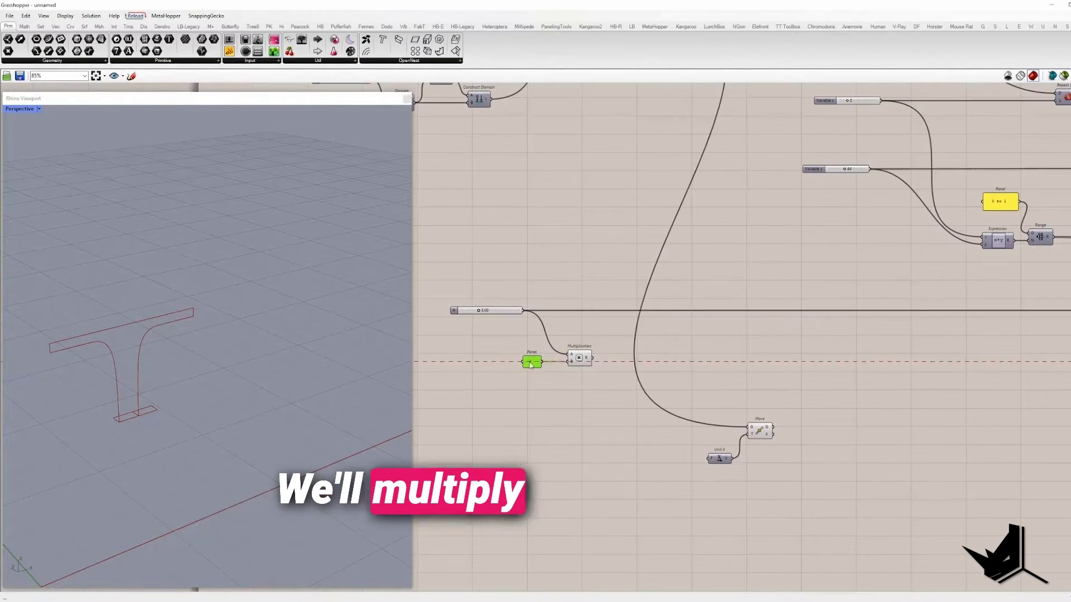
# Step: Add an Addition summing the multiplication result and the x dimension
pyautogui.doubleClick(580, 333)
pyautogui.write('ad')
pyautogui.click(562, 233)
pyautogui.moveTo(590, 357); pyautogui.dragTo(608, 290)
pyautogui.scroll(-3, 617, 287)
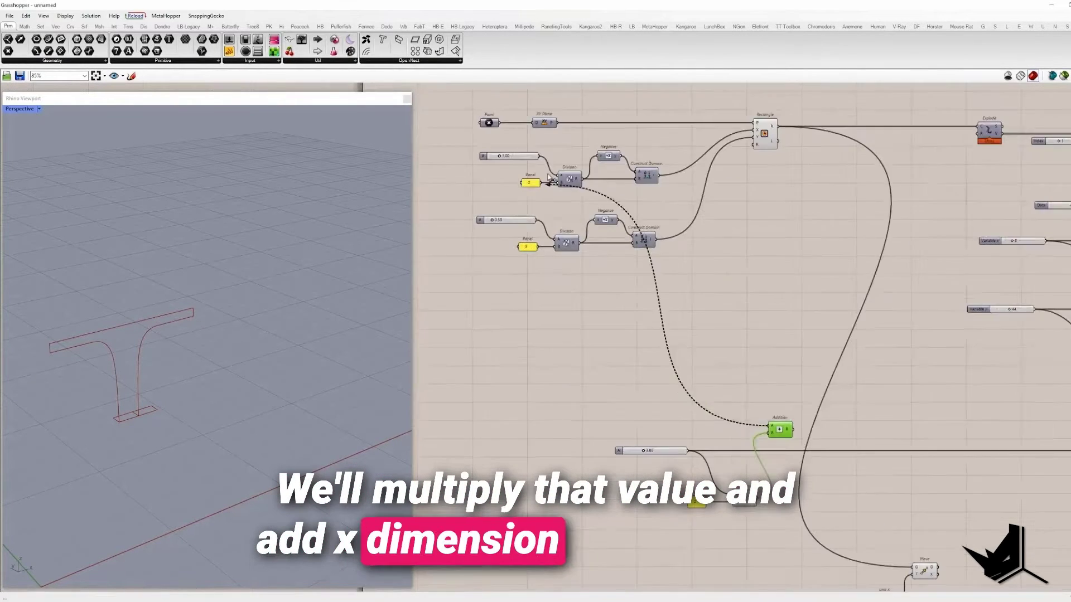
pyautogui.scroll(3, 698, 360)
pyautogui.moveTo(709, 360); pyautogui.dragTo(774, 437)
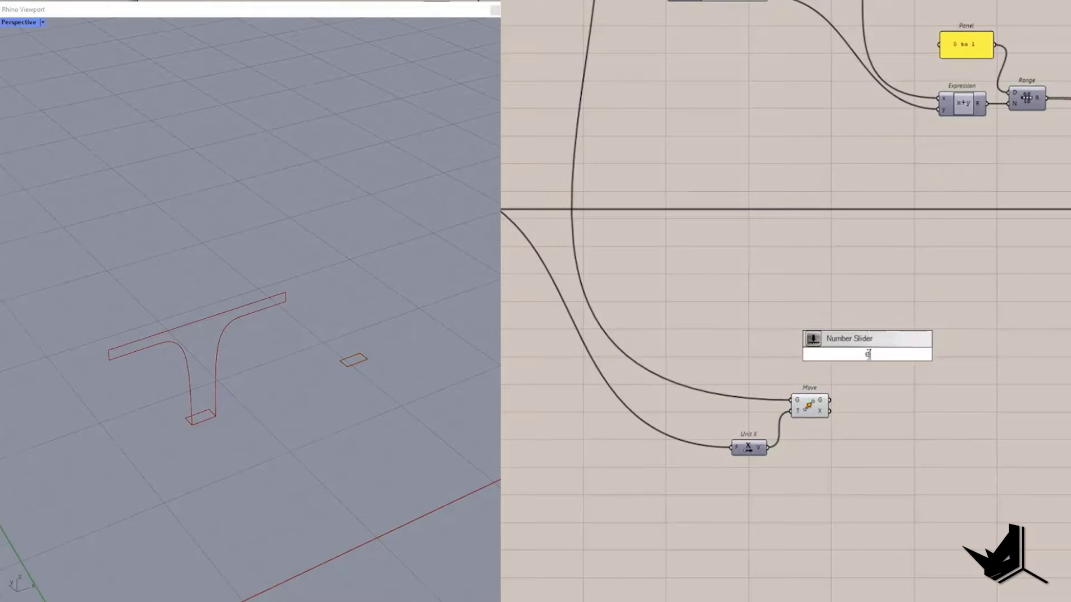
# Step: Add an Explode component and preview the point picked by List Item
pyautogui.write('explode')
pyautogui.click(842, 339)
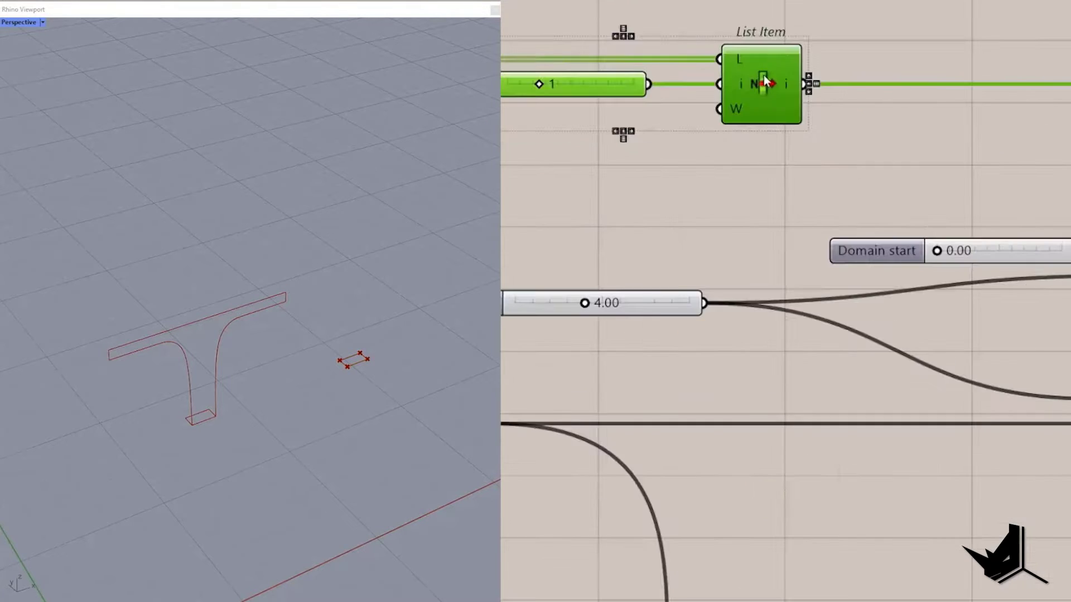
pyautogui.scroll(-5, 764, 75)
pyautogui.scroll(5, 741, 252)
pyautogui.click(758, 194)
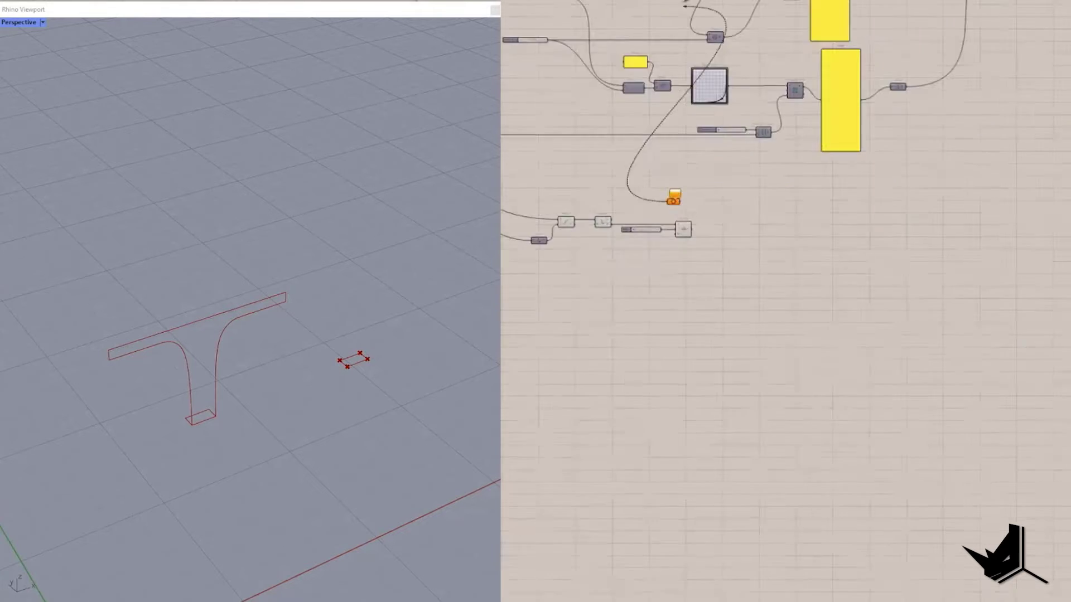
pyautogui.scroll(3, 675, 304)
pyautogui.click(673, 301)
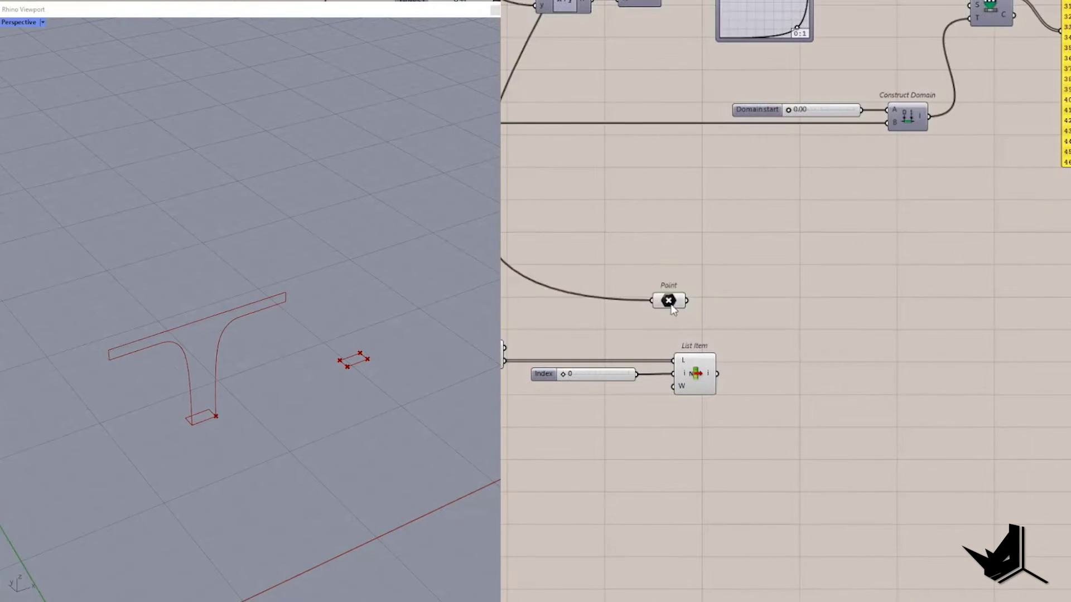
# Step: Draw a Line from the Point to the List Item point and take its midpoint with Curve Middle
pyautogui.doubleClick(725, 335)
pyautogui.write('line')
pyautogui.press('Return')
pyautogui.moveTo(714, 306); pyautogui.dragTo(753, 335)
pyautogui.moveTo(717, 374); pyautogui.dragTo(752, 347)
pyautogui.doubleClick(809, 346)
pyautogui.write('curve middle')
pyautogui.press('Return')
# Step: Add a Move component and an Arc SED component
pyautogui.doubleClick(956, 346)
pyautogui.write('move')
pyautogui.press('Return')
pyautogui.doubleClick(948, 393)
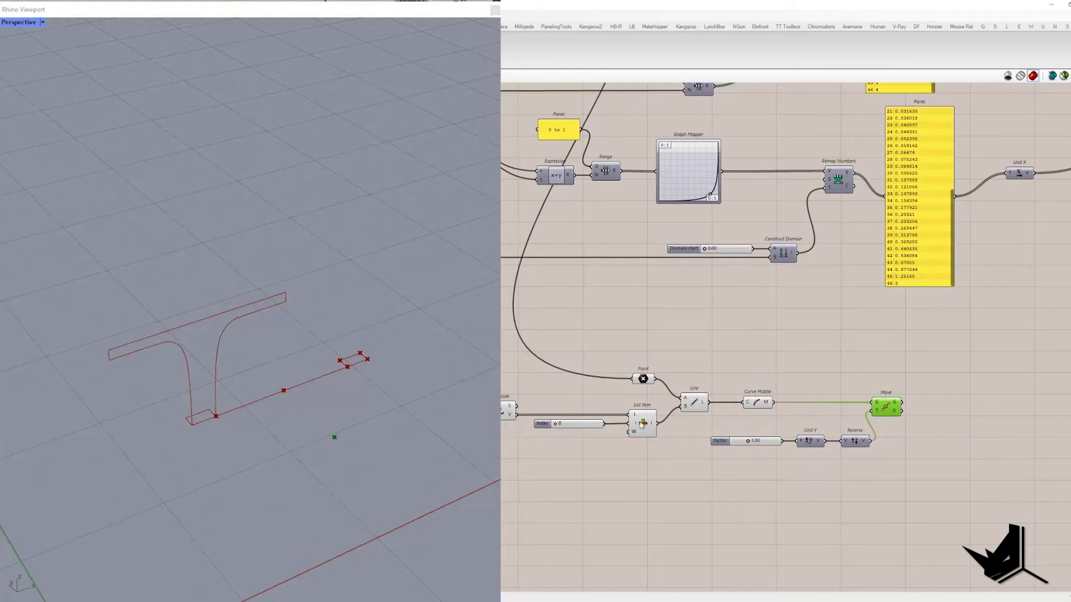
pyautogui.doubleClick(953, 397)
pyautogui.write('ar')
pyautogui.click(936, 364)
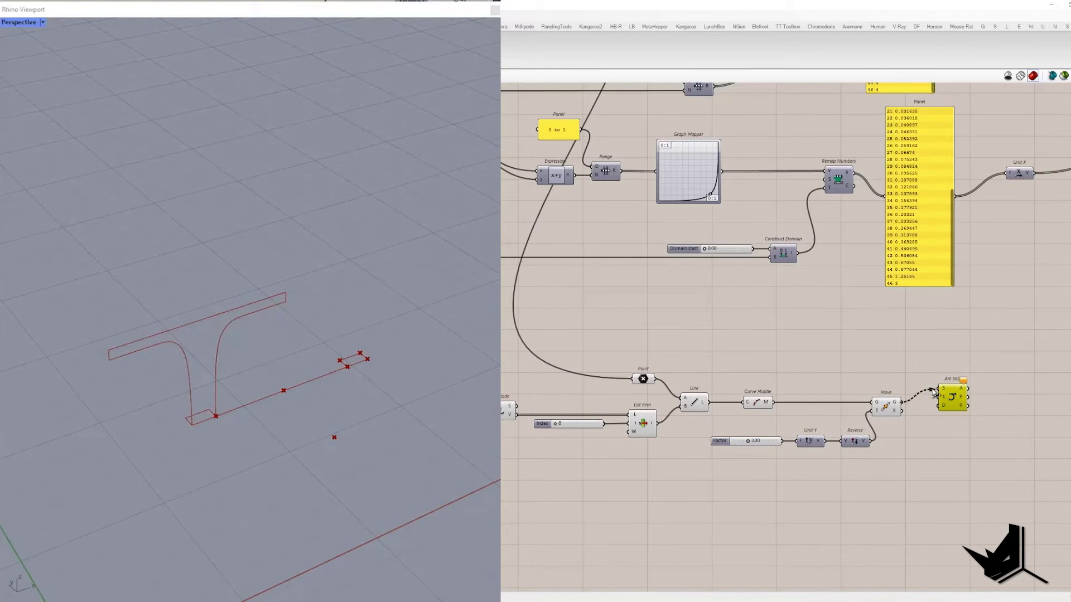
# Step: Annotate a capture of the definition and give the arc a unit X direction vector
pyautogui.press('Print')
pyautogui.moveTo(58, 287); pyautogui.dragTo(1024, 545)
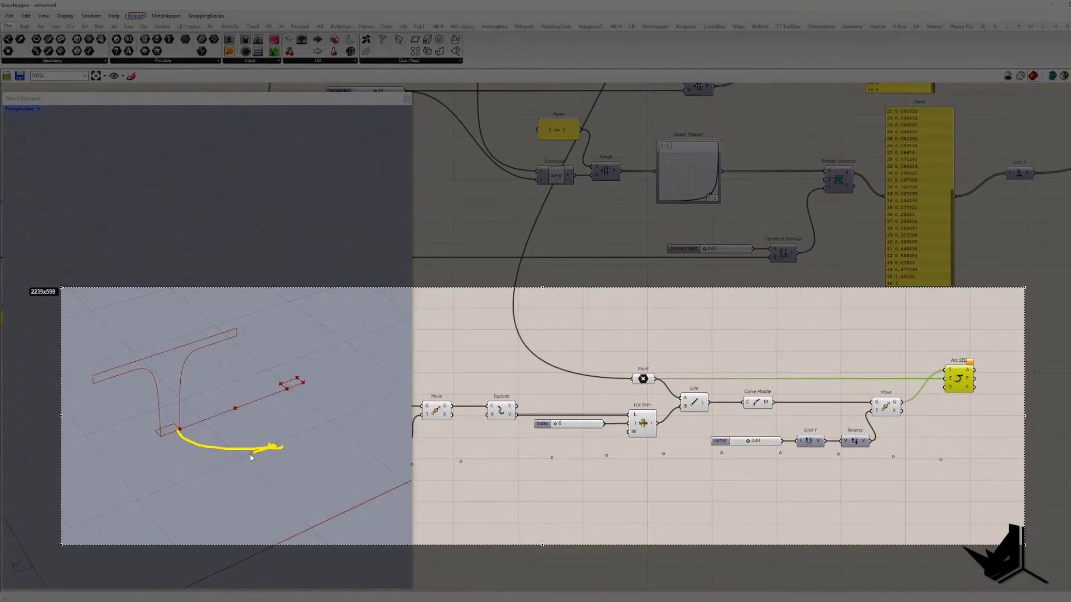
pyautogui.press('Escape')
pyautogui.rightClick(894, 288)
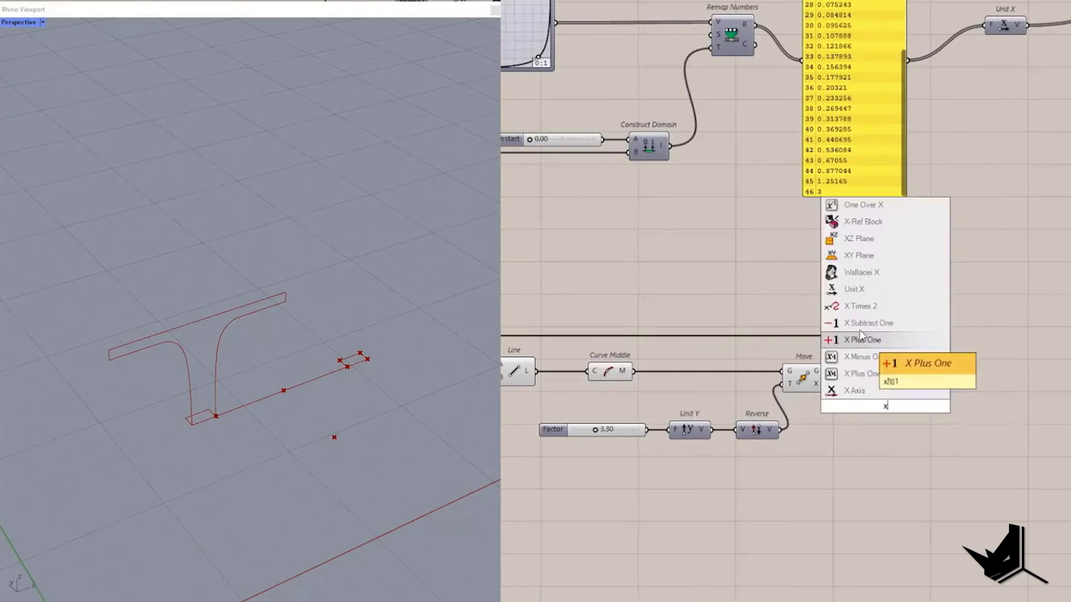
pyautogui.click(981, 335)
pyautogui.moveTo(956, 374); pyautogui.dragTo(1030, 382)
# Step: Mirror the arc using a YZ Plane as the mirror plane
pyautogui.scroll(1, 1019, 341)
pyautogui.doubleClick(813, 335)
pyautogui.write('mirror')
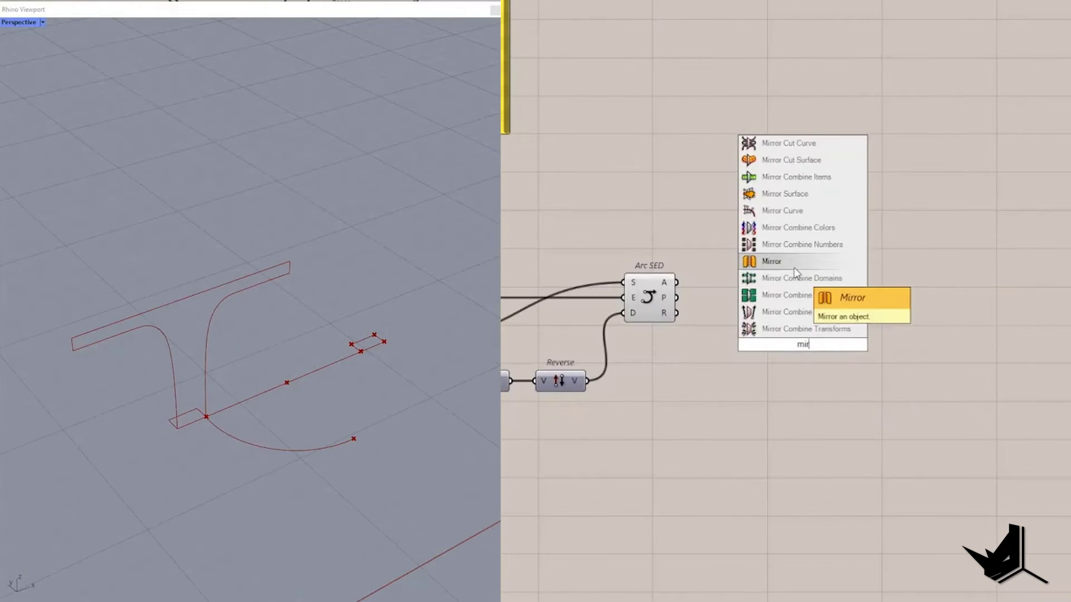
pyautogui.click(777, 258)
pyautogui.moveTo(693, 282); pyautogui.dragTo(781, 341)
pyautogui.moveTo(808, 341); pyautogui.dragTo(930, 281)
pyautogui.doubleClick(647, 447)
pyautogui.write('yz')
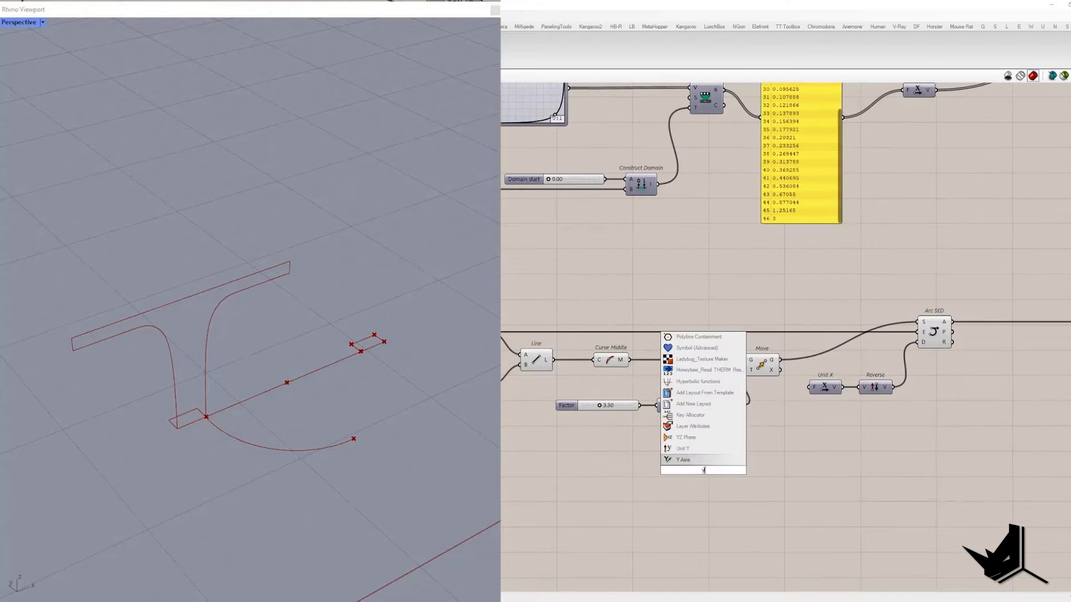
pyautogui.press('Return')
pyautogui.scroll(-1, 969, 365)
pyautogui.moveTo(987, 360); pyautogui.dragTo(1054, 333)
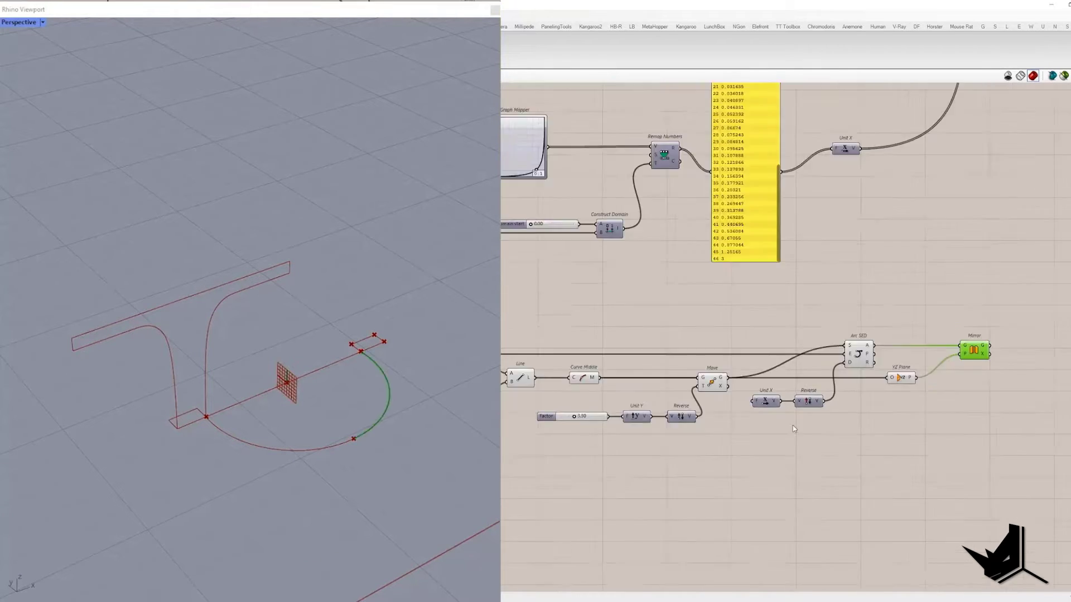
pyautogui.moveTo(1000, 371); pyautogui.dragTo(788, 425, button='right')
# Step: Add Join Curves and a Merge component beside it
pyautogui.doubleClick(790, 426)
pyautogui.press('Return')
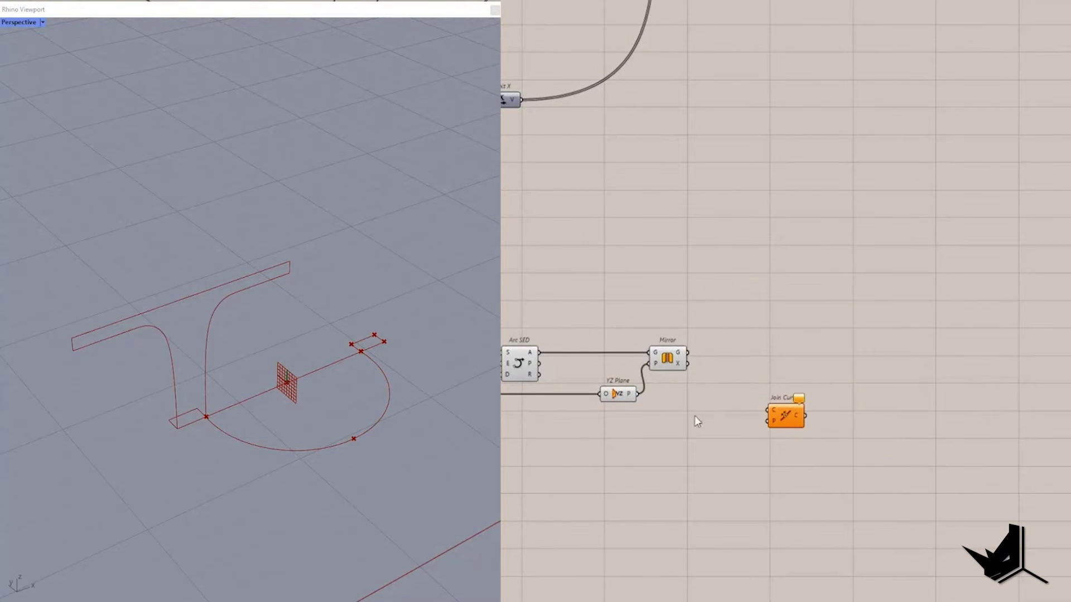
pyautogui.click(753, 446)
pyautogui.scroll(2, 820, 365)
pyautogui.doubleClick(839, 371)
pyautogui.write('merge')
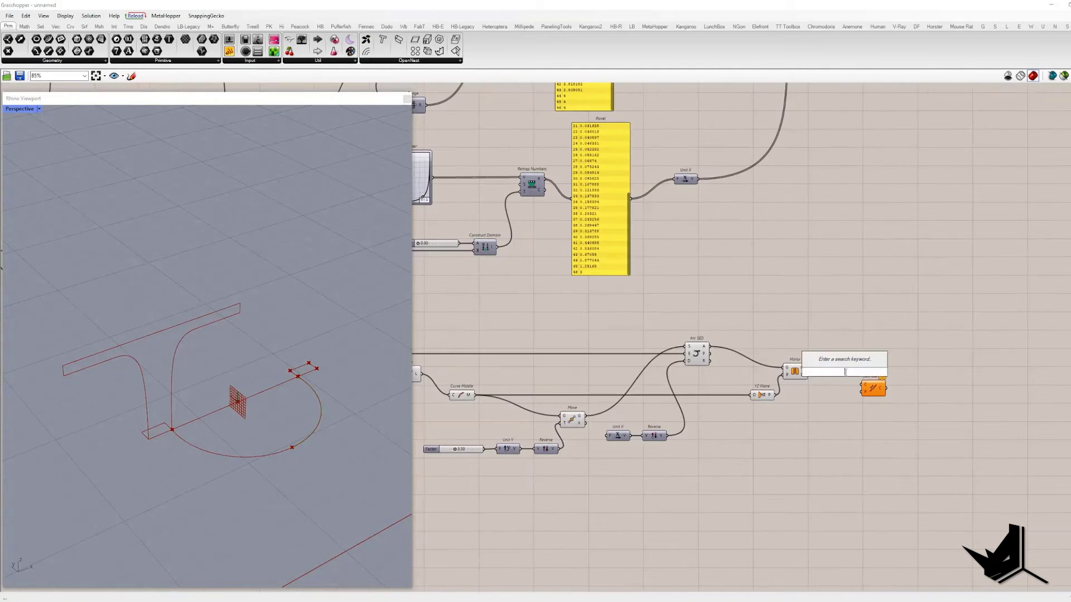
pyautogui.press('Return')
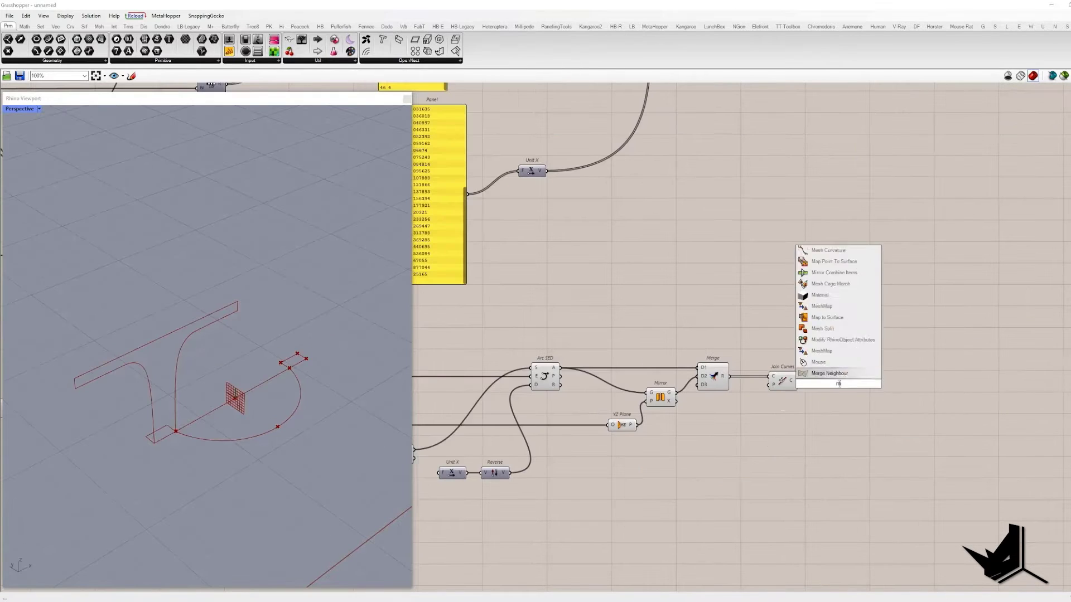
# Step: Add a second Mirror and sketch the mirroring idea on an annotated viewport capture
pyautogui.click(882, 347)
pyautogui.rightClick(882, 347)
pyautogui.press('Print')
pyautogui.moveTo(43, 177); pyautogui.dragTo(371, 547)
pyautogui.moveTo(149, 441); pyautogui.dragTo(338, 347)
pyautogui.click(144, 363)
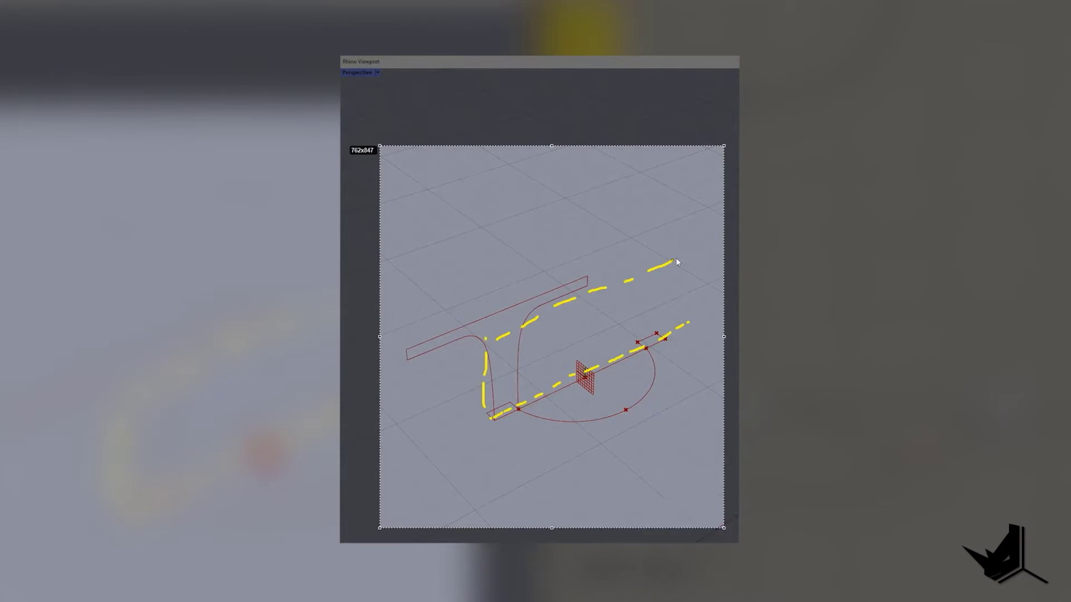
pyautogui.moveTo(509, 409)
pyautogui.mouseDown()
pyautogui.moveTo(583, 316)
pyautogui.moveTo(608, 321)
pyautogui.mouseUp()
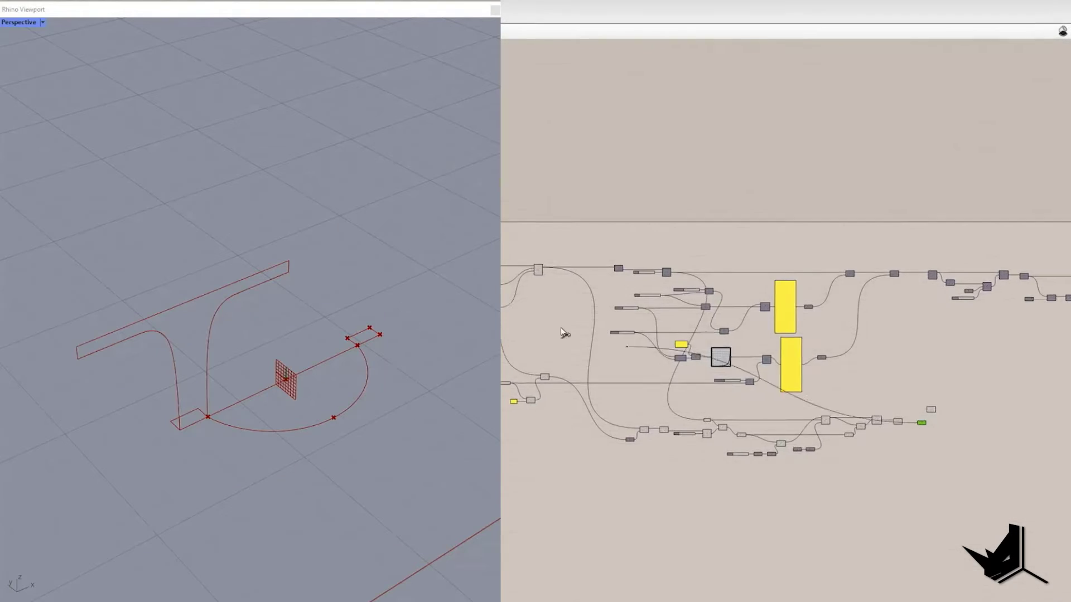
pyautogui.scroll(3, 555, 252)
# Step: Mirror the joined curve across the XZ Plane
pyautogui.rightClick(842, 411)
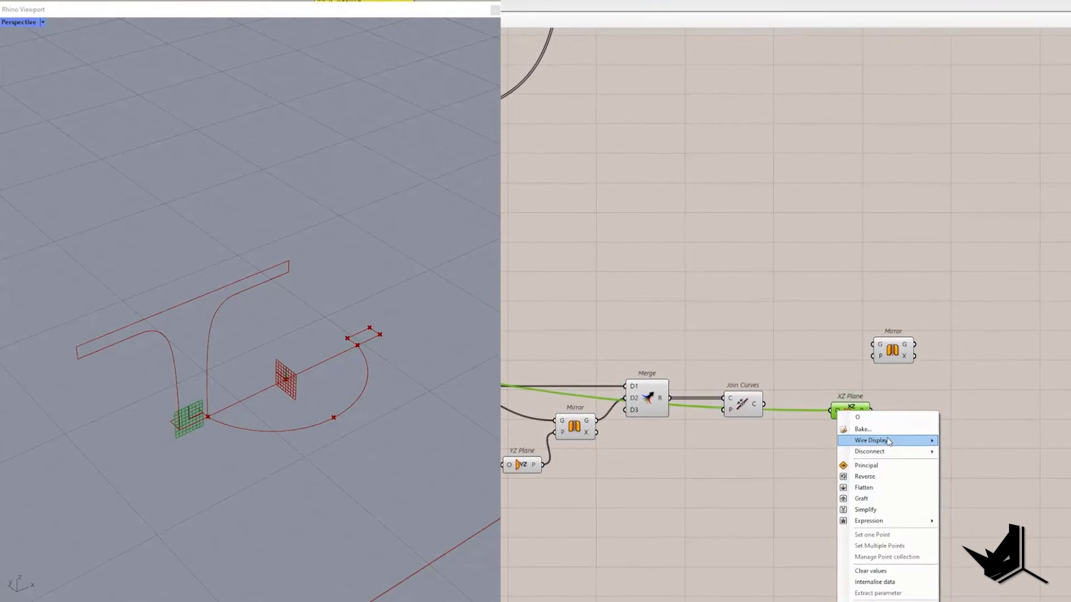
pyautogui.moveTo(848, 410); pyautogui.dragTo(843, 488)
pyautogui.moveTo(764, 404); pyautogui.dragTo(909, 449)
pyautogui.moveTo(861, 497); pyautogui.dragTo(948, 498)
pyautogui.moveTo(948, 498); pyautogui.dragTo(778, 466, button='right')
# Step: Reverse the mirrored curve with Flip Curve
pyautogui.doubleClick(885, 356)
pyautogui.click(853, 341)
pyautogui.moveTo(862, 355); pyautogui.dragTo(831, 460)
pyautogui.moveTo(798, 459); pyautogui.dragTo(832, 459)
# Step: Merge the joined and flipped curves and feed them into Connect Curves
pyautogui.doubleClick(892, 400)
pyautogui.write('merge')
pyautogui.press('Return')
pyautogui.moveTo(601, 375); pyautogui.dragTo(878, 393)
pyautogui.moveTo(876, 457); pyautogui.dragTo(878, 403)
pyautogui.scroll(-2, 936, 399)
pyautogui.click(884, 362)
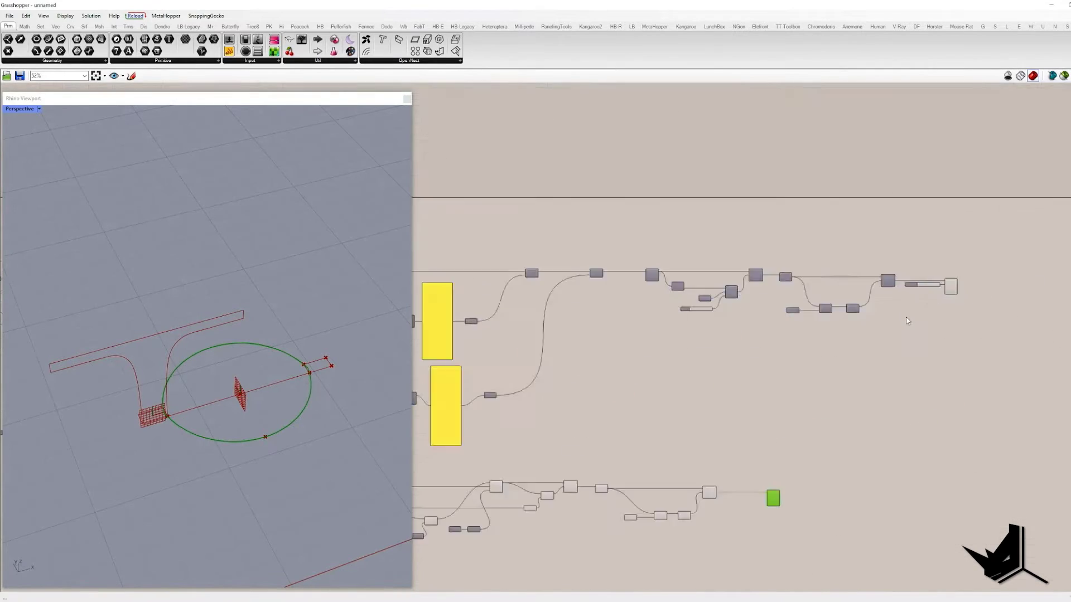
pyautogui.scroll(-3, 939, 402)
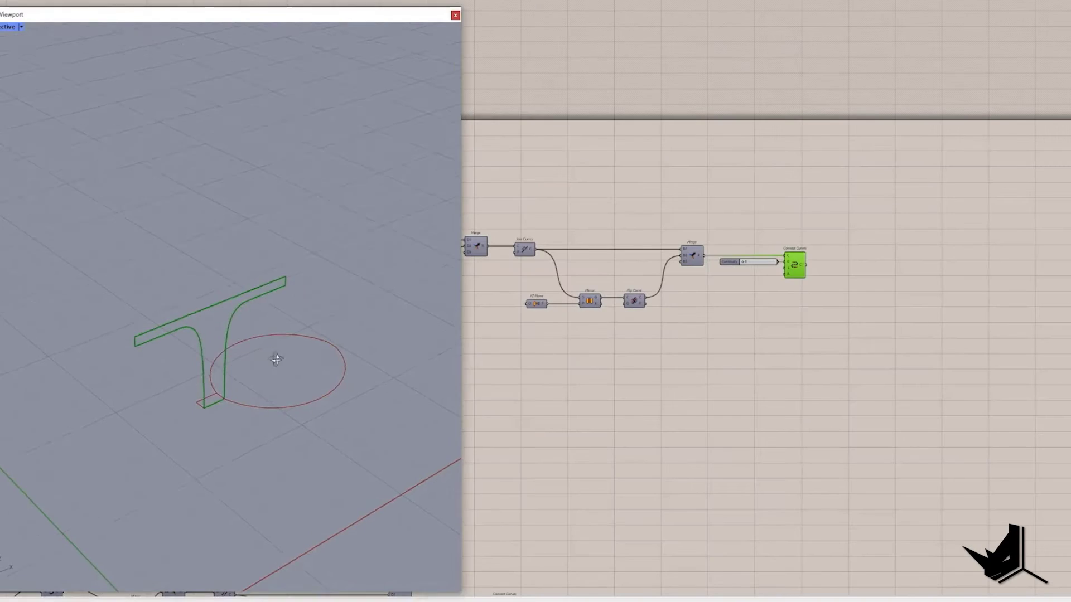
# Step: Add a number slider set to 10 beside the Move component
pyautogui.rightClick(794, 265)
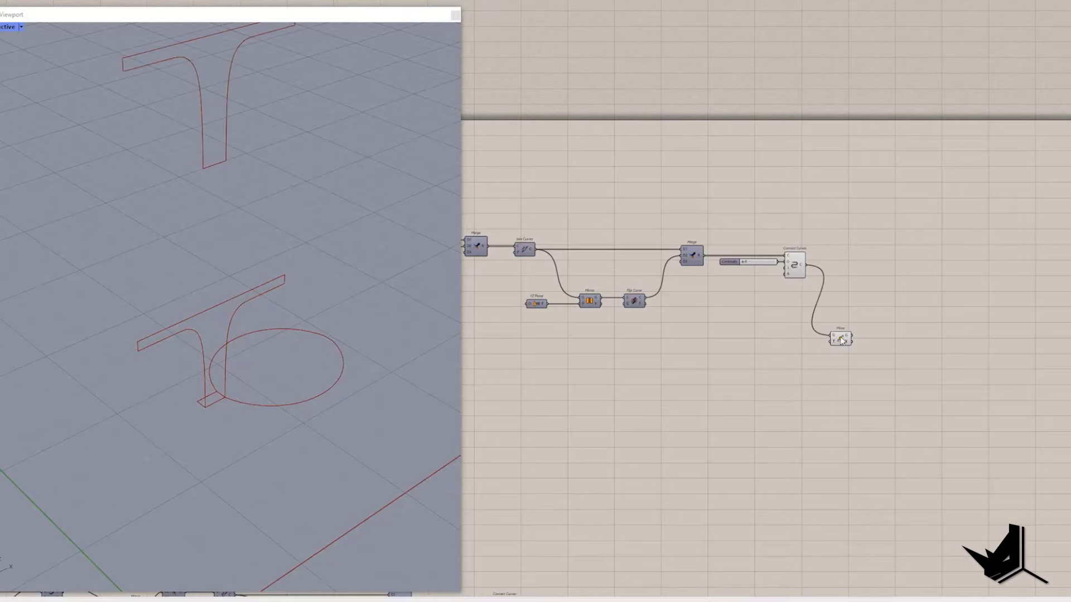
pyautogui.rightClick(840, 340)
pyautogui.doubleClick(818, 384)
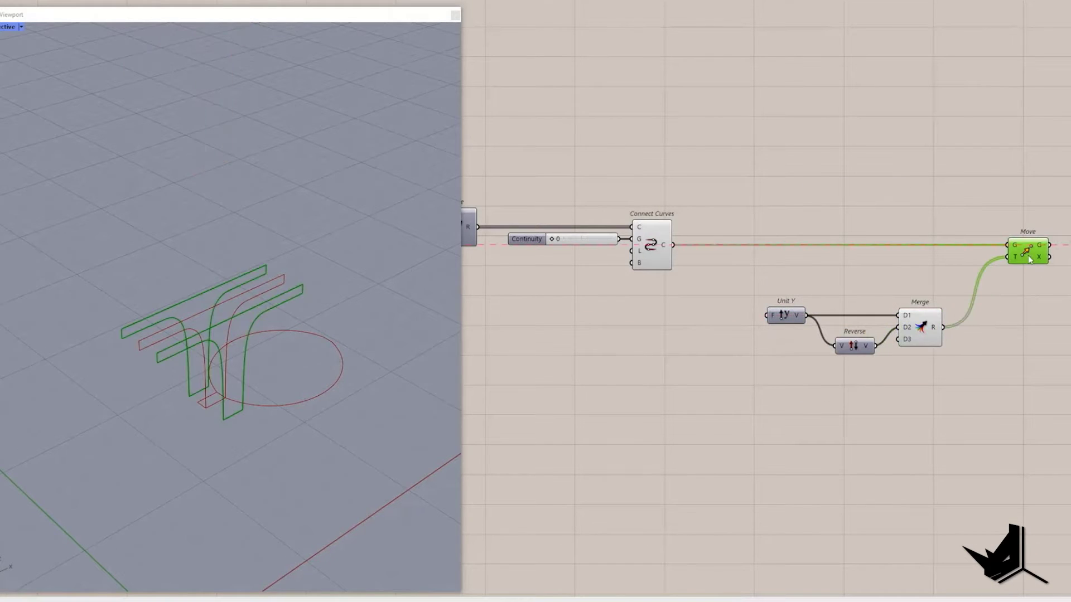
pyautogui.click(678, 376)
pyautogui.press('Return')
pyautogui.doubleClick(676, 371)
pyautogui.write('10')
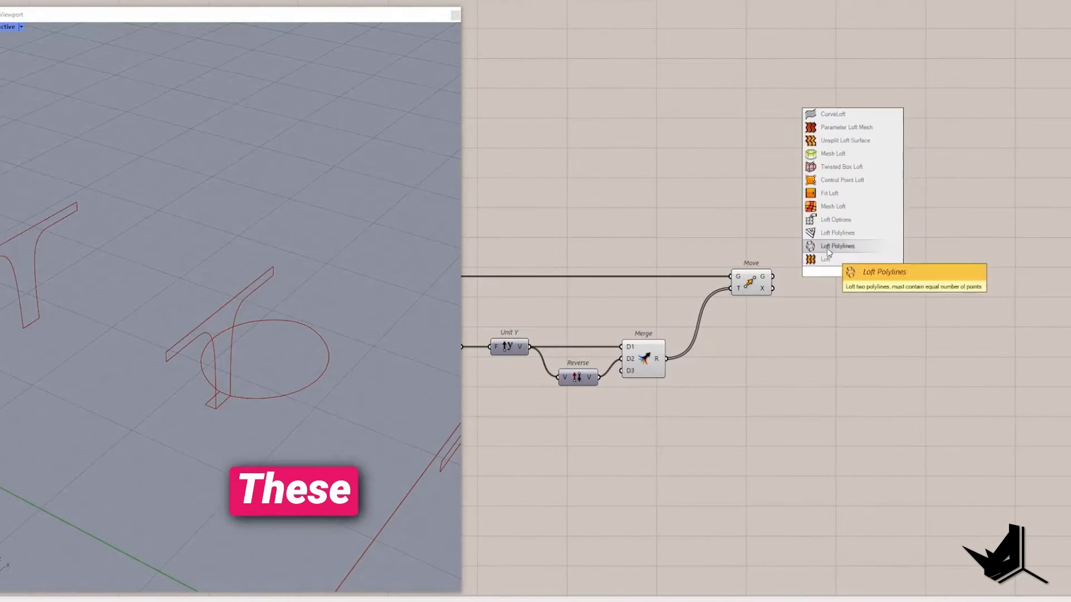
# Step: Loft after Move and cap it with Cap Holes, confirming a Closed Brep in a panel
pyautogui.click(852, 272)
pyautogui.doubleClick(929, 274)
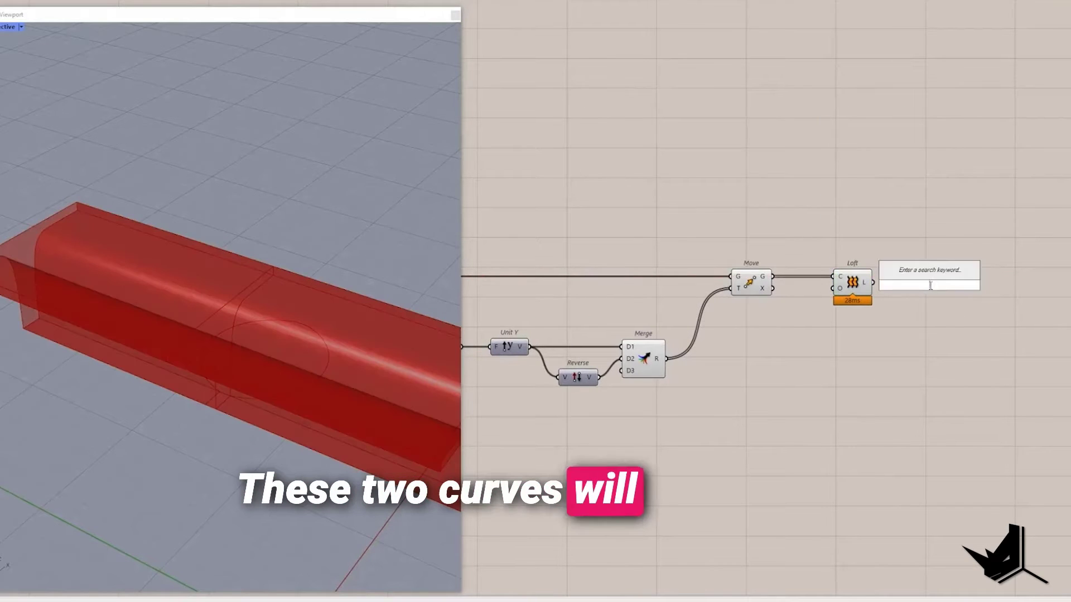
pyautogui.write('cap')
pyautogui.press('Return')
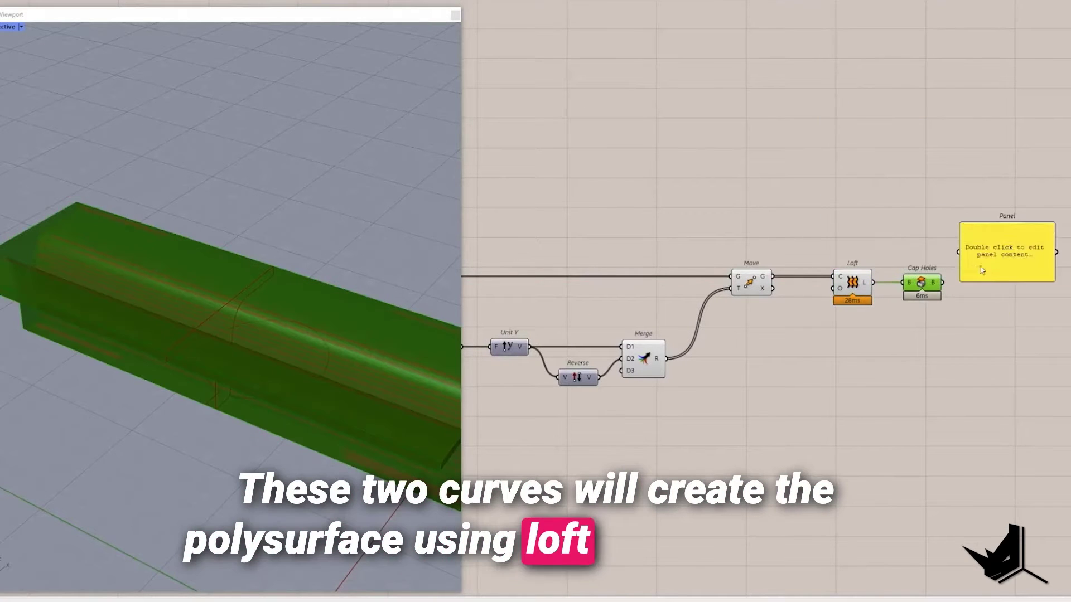
pyautogui.moveTo(987, 247); pyautogui.dragTo(1025, 280)
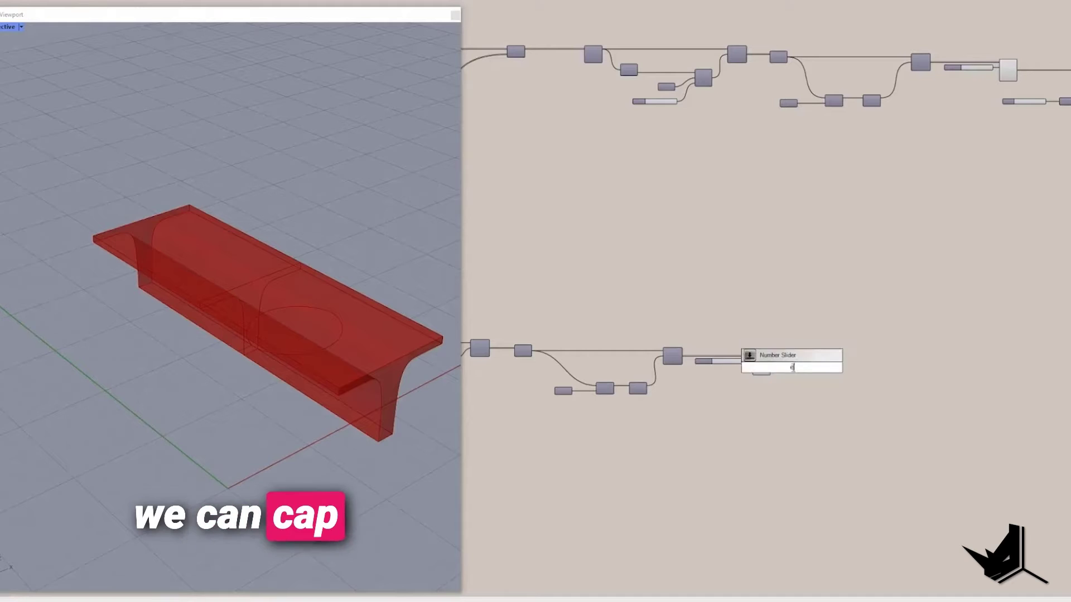
# Step: Extrude the circle along Unit Z with a 0–30 slider at 10.00 and cap it
pyautogui.write('ex')
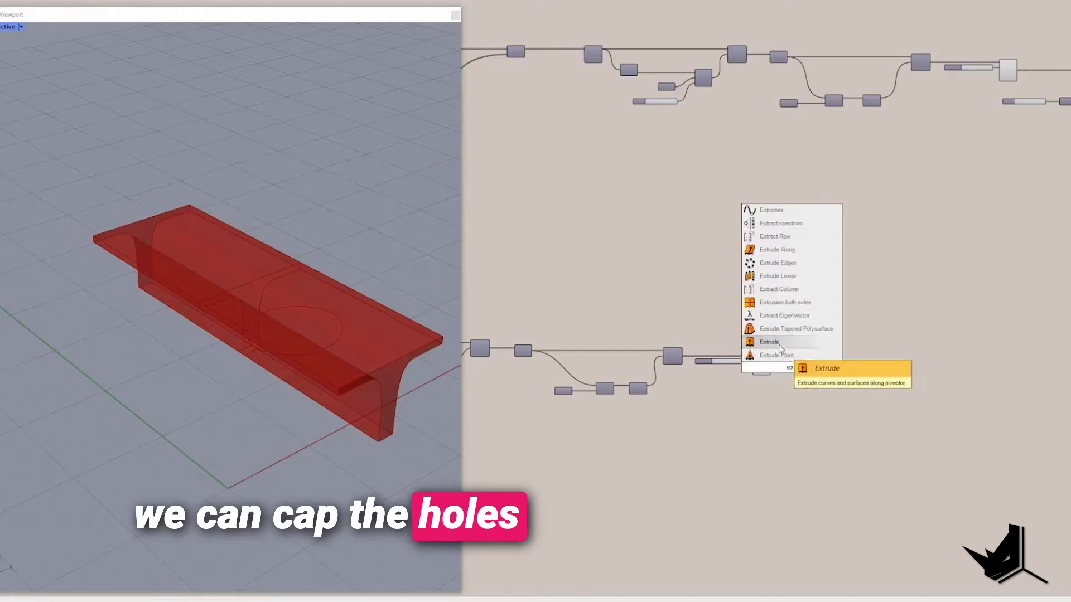
pyautogui.click(779, 344)
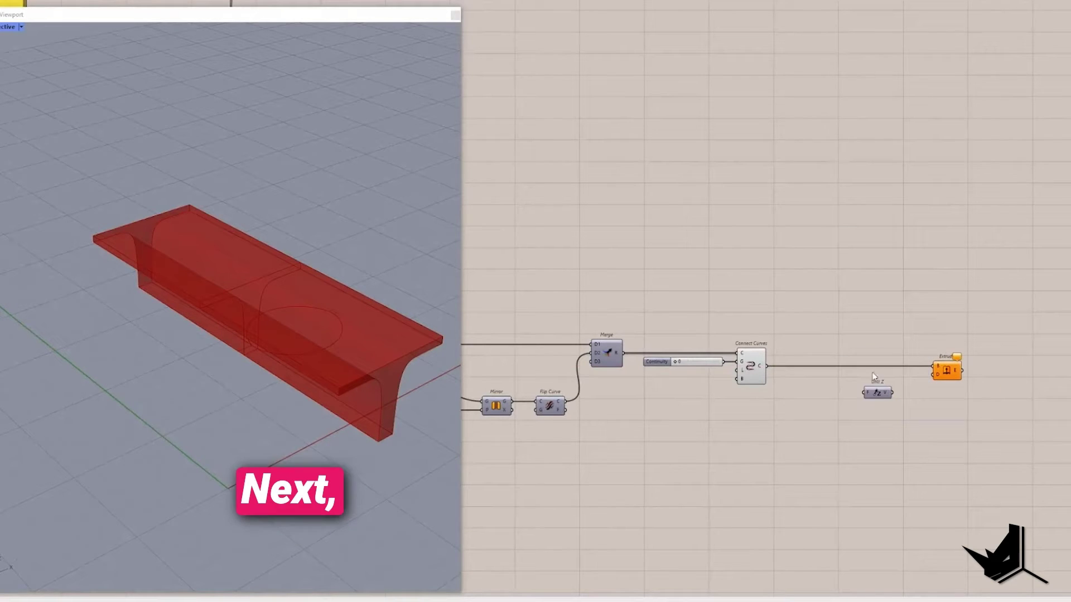
pyautogui.doubleClick(832, 404)
pyautogui.write('0<30.0')
pyautogui.press('Return')
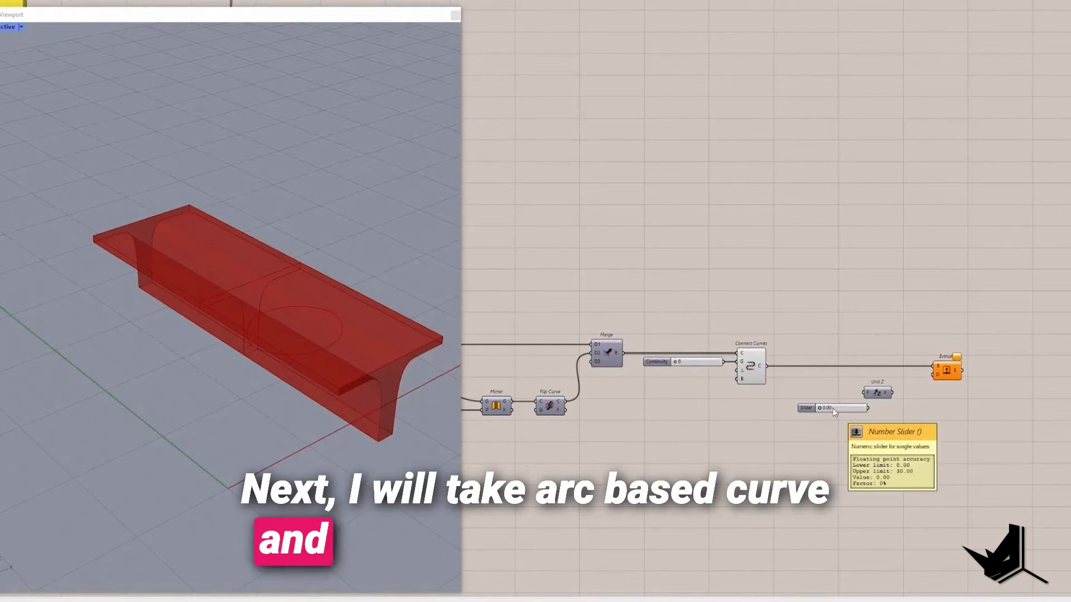
pyautogui.scroll(3, 836, 409)
pyautogui.moveTo(903, 408); pyautogui.dragTo(917, 408)
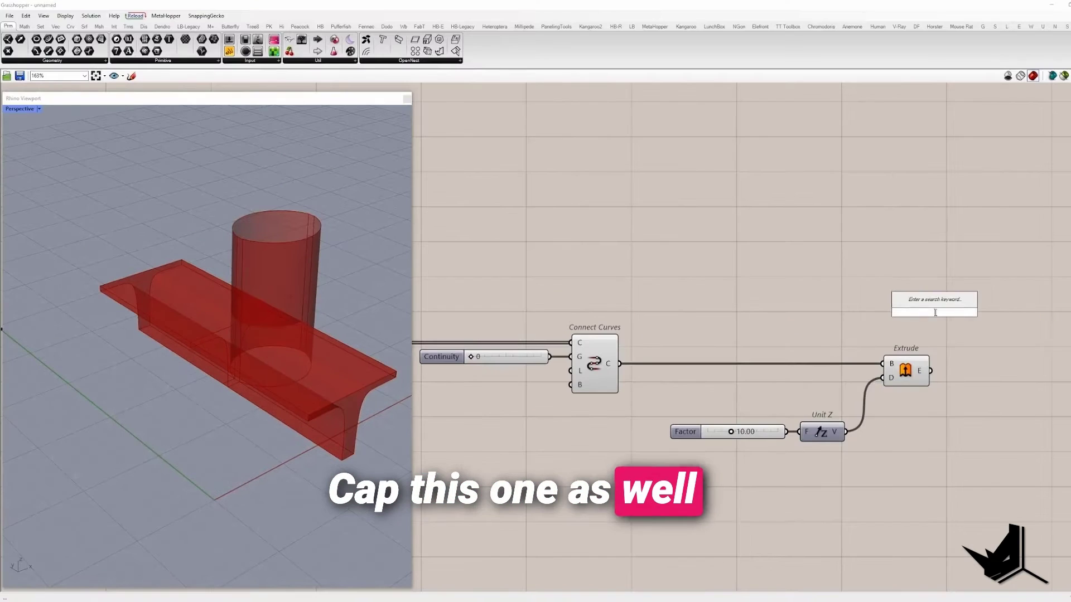
pyautogui.write('cap')
pyautogui.click(904, 302)
pyautogui.moveTo(910, 312); pyautogui.dragTo(931, 371)
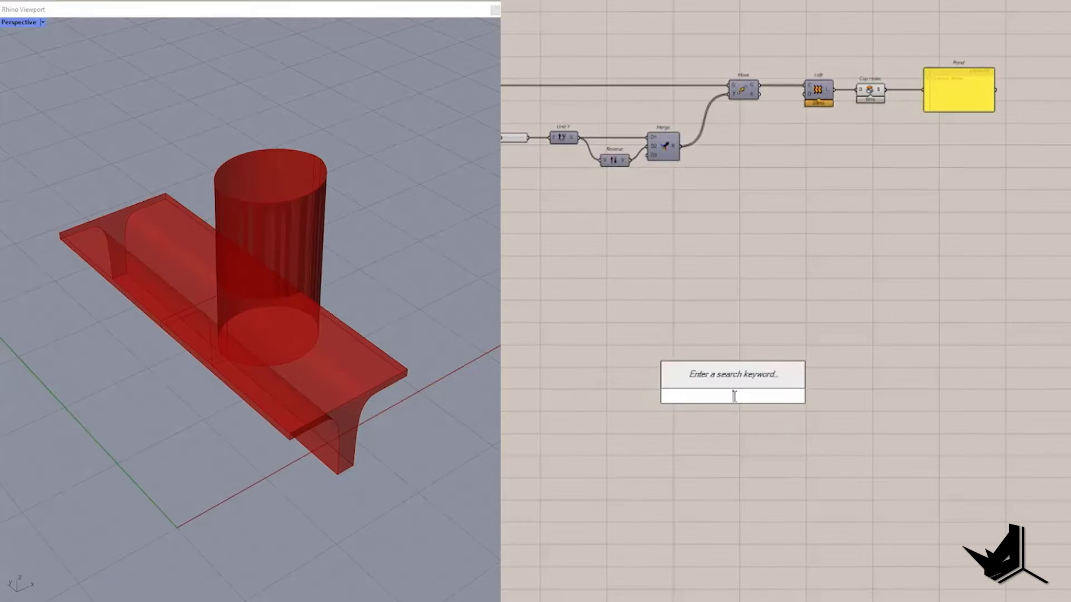
# Step: Intersect the capped solids with Solid Intersection and mirror the result across a YZ Plane
pyautogui.write('interse')
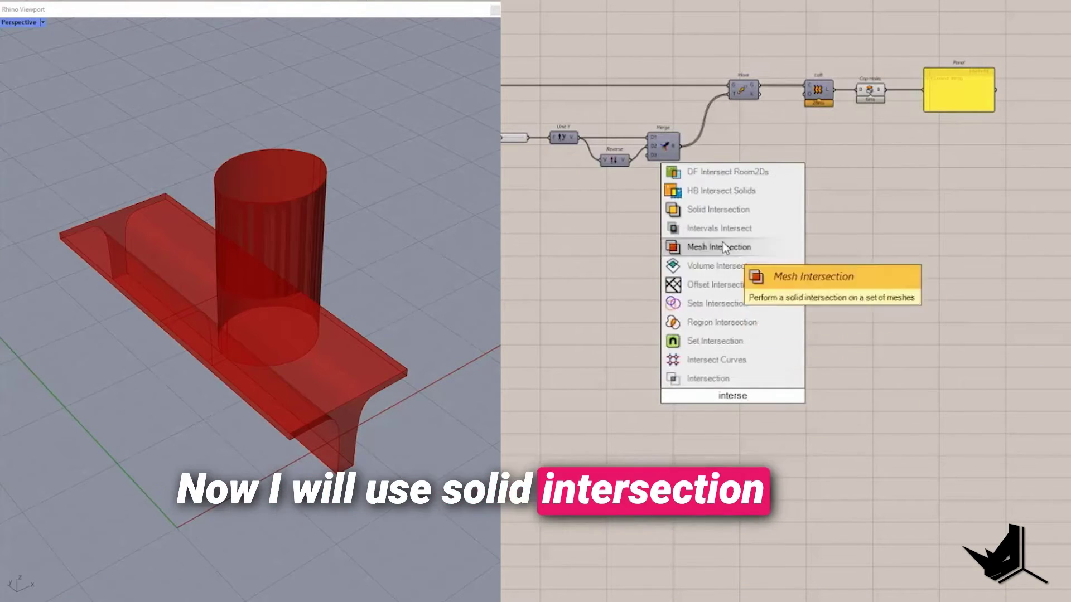
pyautogui.click(718, 209)
pyautogui.moveTo(717, 408); pyautogui.dragTo(914, 53)
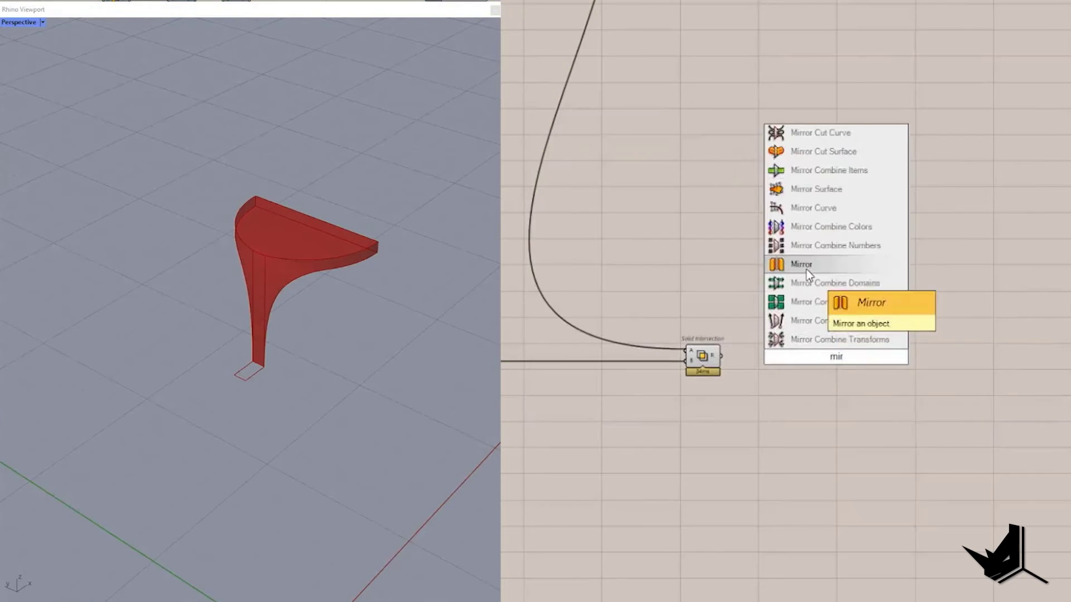
pyautogui.doubleClick(639, 447)
pyautogui.write('yz')
pyautogui.press('Return')
pyautogui.moveTo(784, 435); pyautogui.dragTo(855, 438)
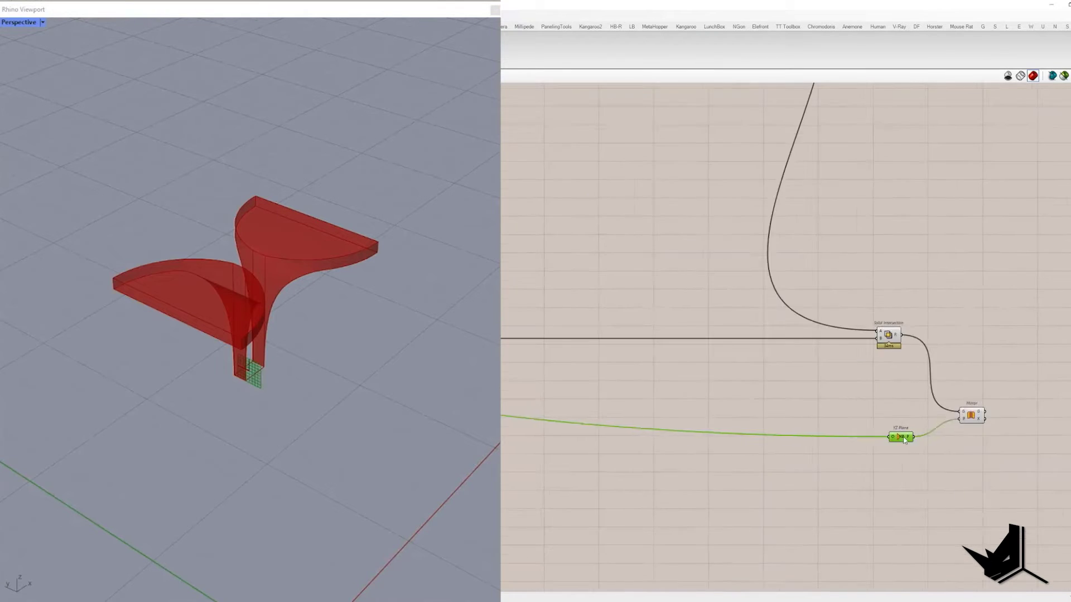
# Step: Combine the intersection and its mirror in Entwine, removing the unused third input
pyautogui.doubleClick(827, 383)
pyautogui.write('en')
pyautogui.click(808, 339)
pyautogui.moveTo(731, 344); pyautogui.dragTo(821, 438)
pyautogui.moveTo(827, 388); pyautogui.dragTo(869, 359)
pyautogui.scroll(5, 785, 422)
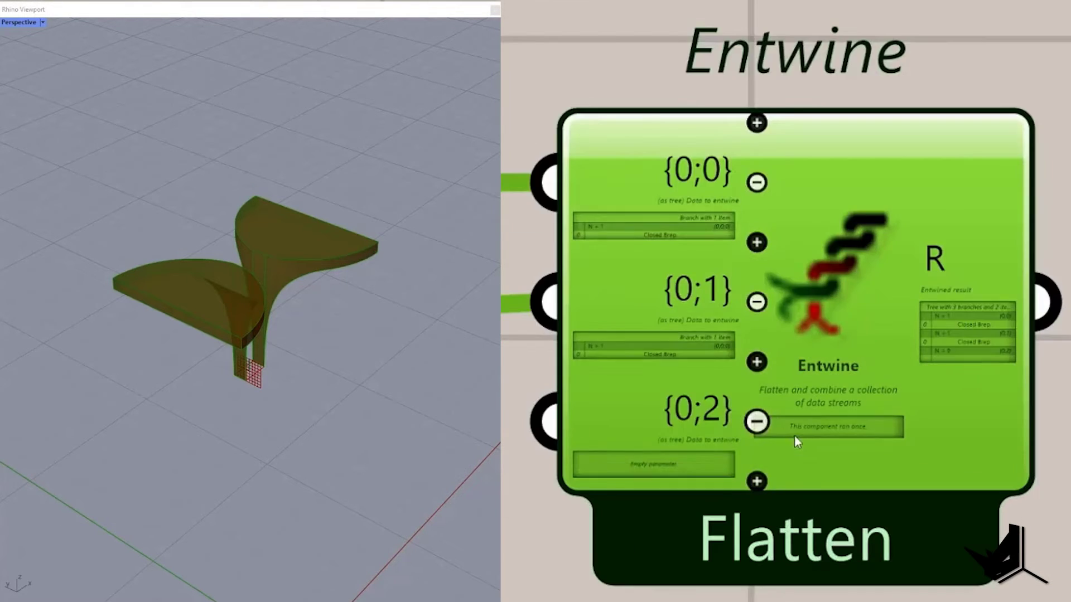
pyautogui.click(755, 420)
pyautogui.scroll(-5, 781, 432)
pyautogui.moveTo(139, 279); pyautogui.dragTo(240, 290, button='right')
# Step: Turn preview off for the YZ Plane, Mirror and Solid Intersection components
pyautogui.moveTo(806, 453); pyautogui.dragTo(689, 417)
pyautogui.rightClick(590, 369)
pyautogui.click(617, 381)
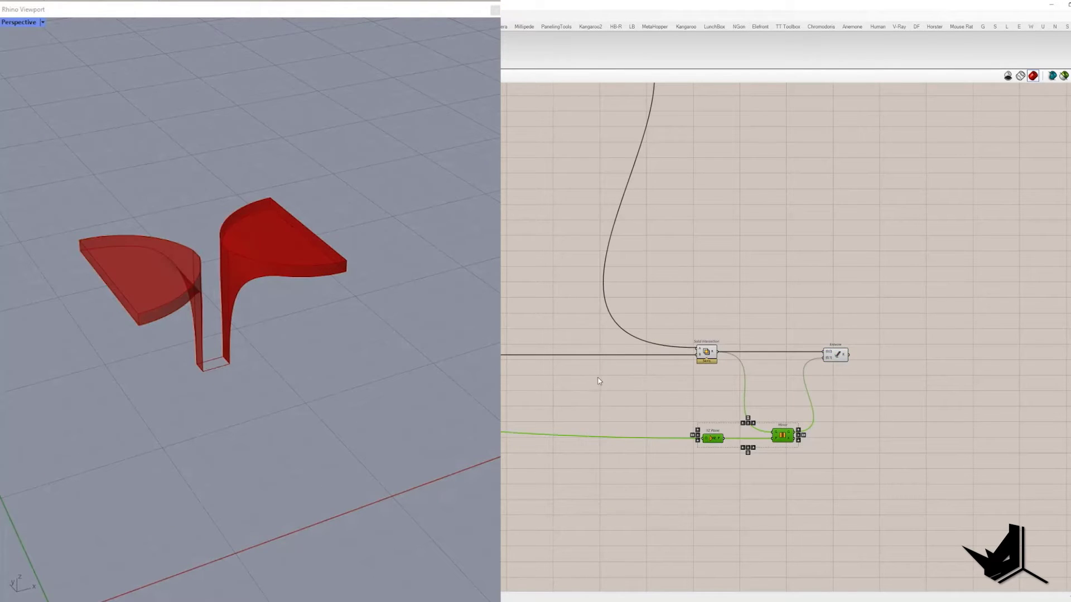
pyautogui.click(707, 352)
pyautogui.rightClick(711, 297)
pyautogui.click(682, 209)
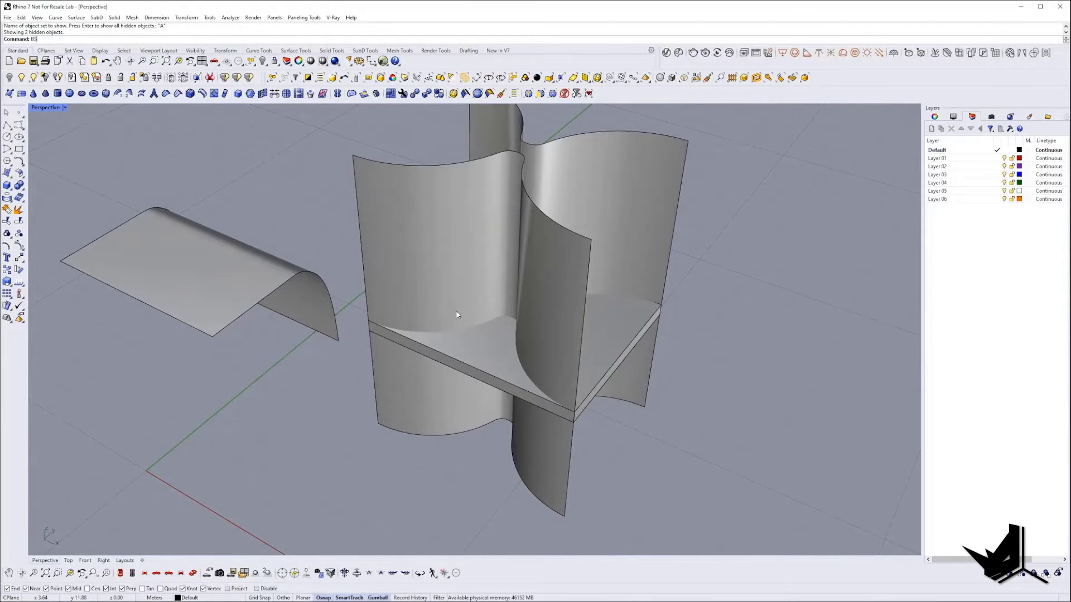
# Step: BooleanSplit the slab with the curved surfaces as cutters, then delete two slab pieces
pyautogui.click(501, 319)
pyautogui.press('Return')
pyautogui.press('Return')
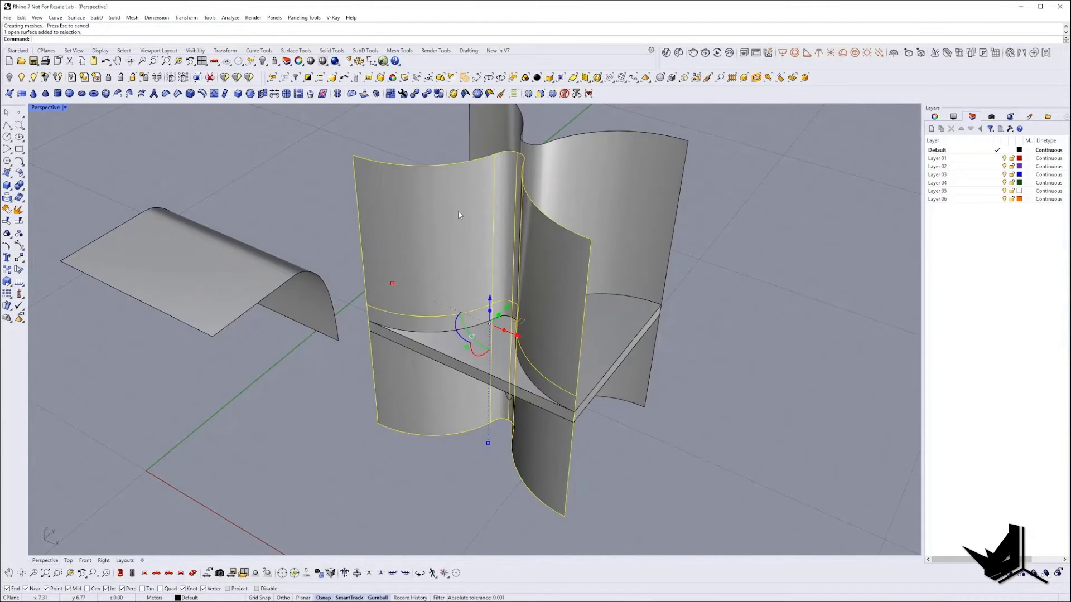
pyautogui.click(516, 311)
pyautogui.press('Delete')
pyautogui.moveTo(545, 354); pyautogui.dragTo(479, 355, button='right')
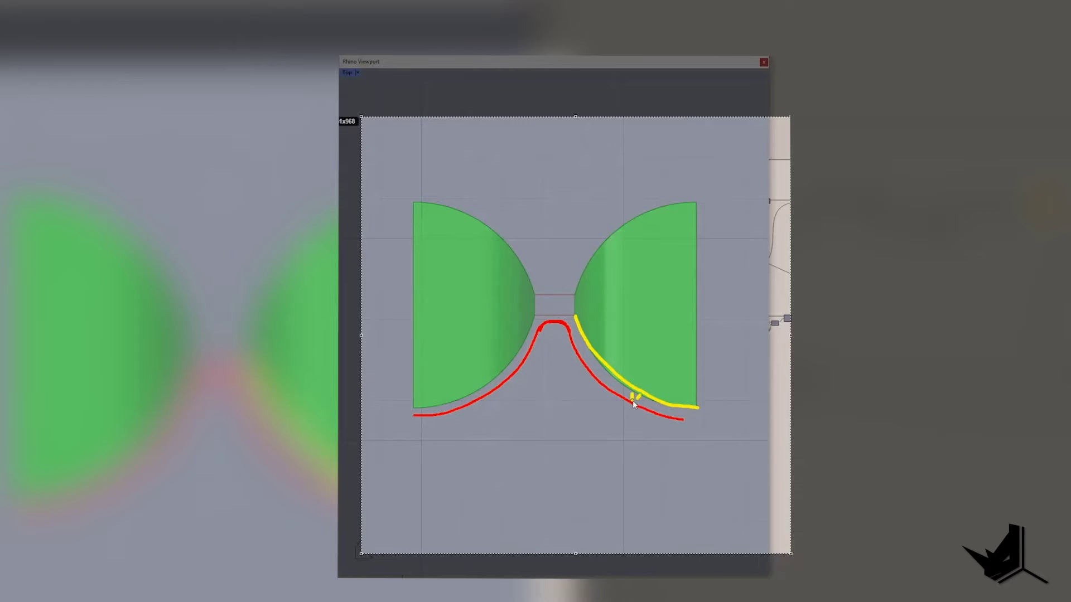
# Step: Sketch a line bridging the gap between the halves and trace along the red curve
pyautogui.moveTo(535, 315); pyautogui.dragTo(576, 316)
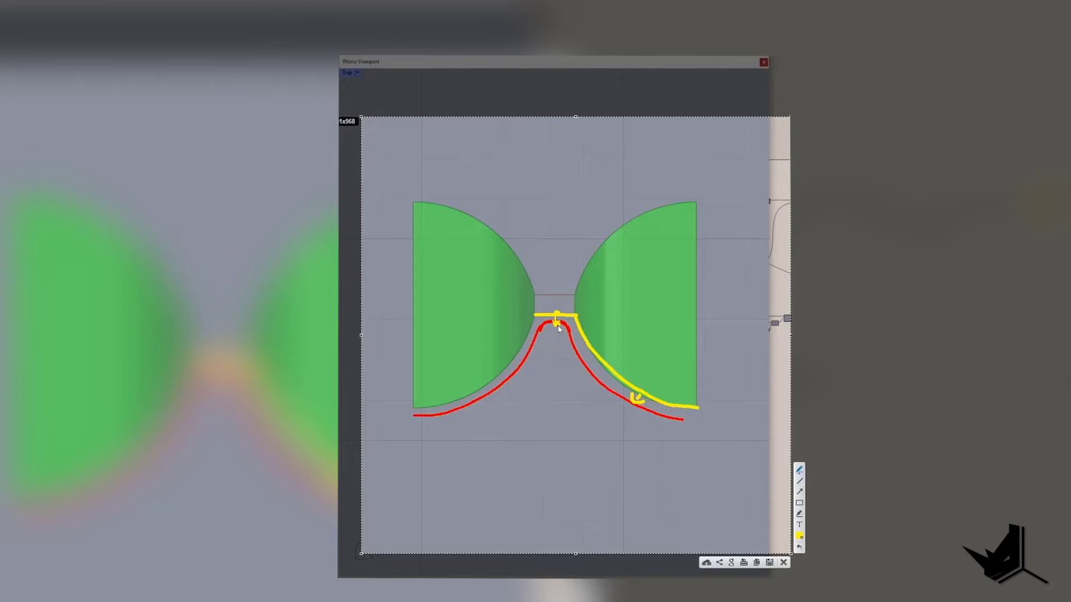
pyautogui.moveTo(557, 326); pyautogui.dragTo(570, 340)
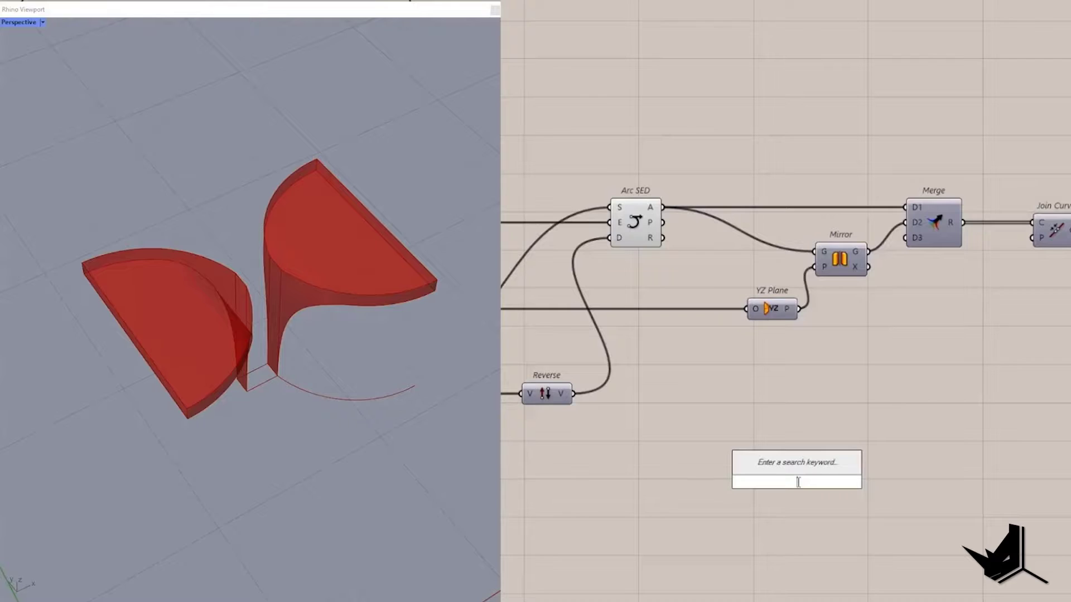
# Step: Offset the arc with Offset Curve, driven by a 0.20 Distance slider
pyautogui.write('offse')
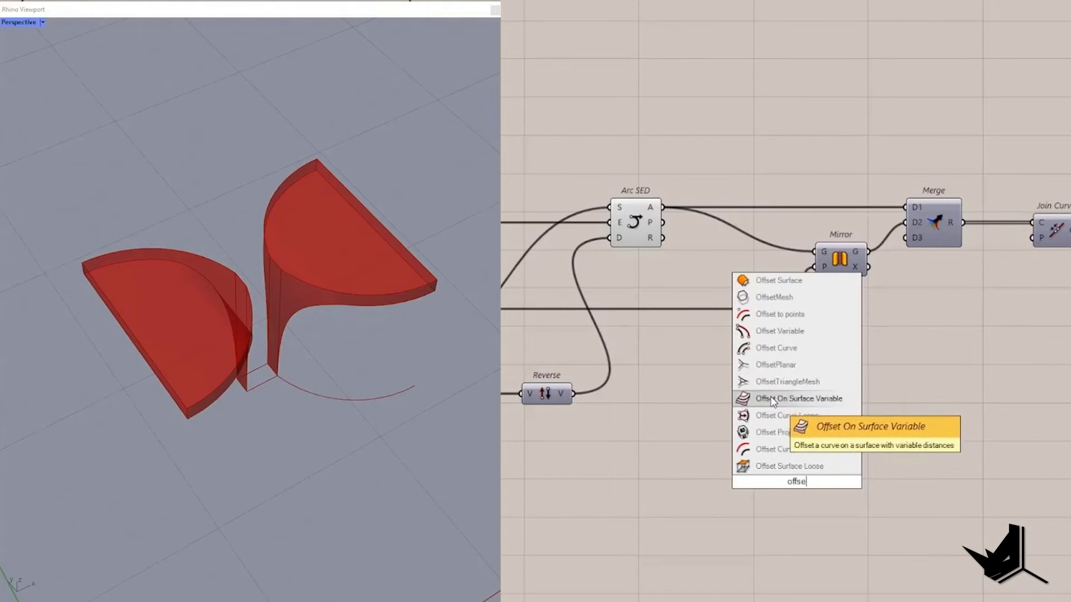
pyautogui.click(775, 449)
pyautogui.moveTo(662, 207); pyautogui.dragTo(821, 549)
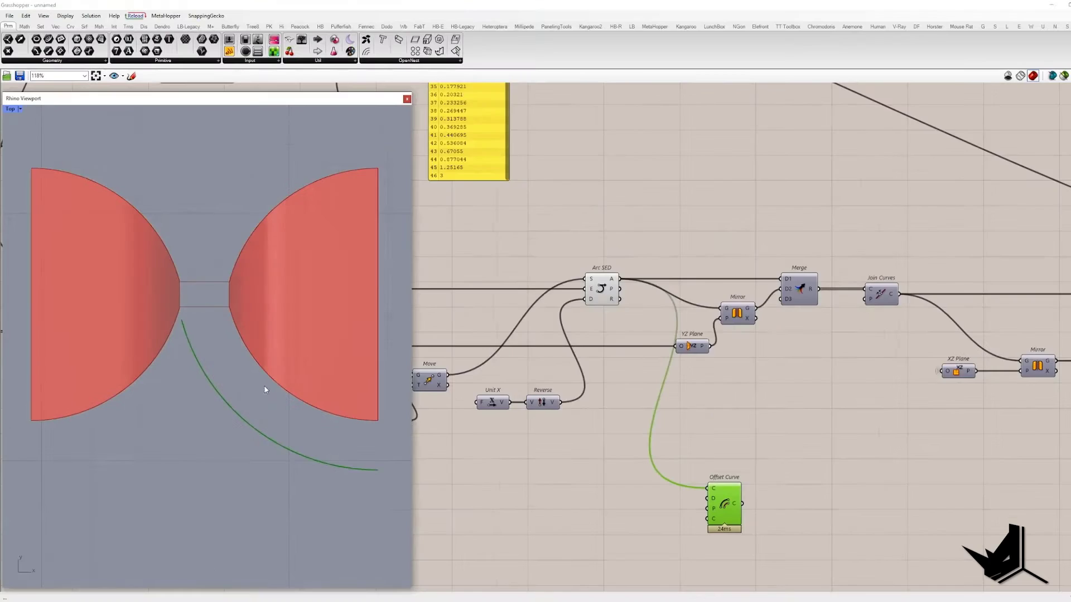
pyautogui.doubleClick(847, 409)
pyautogui.scroll(3, 915, 408)
pyautogui.write('0.20')
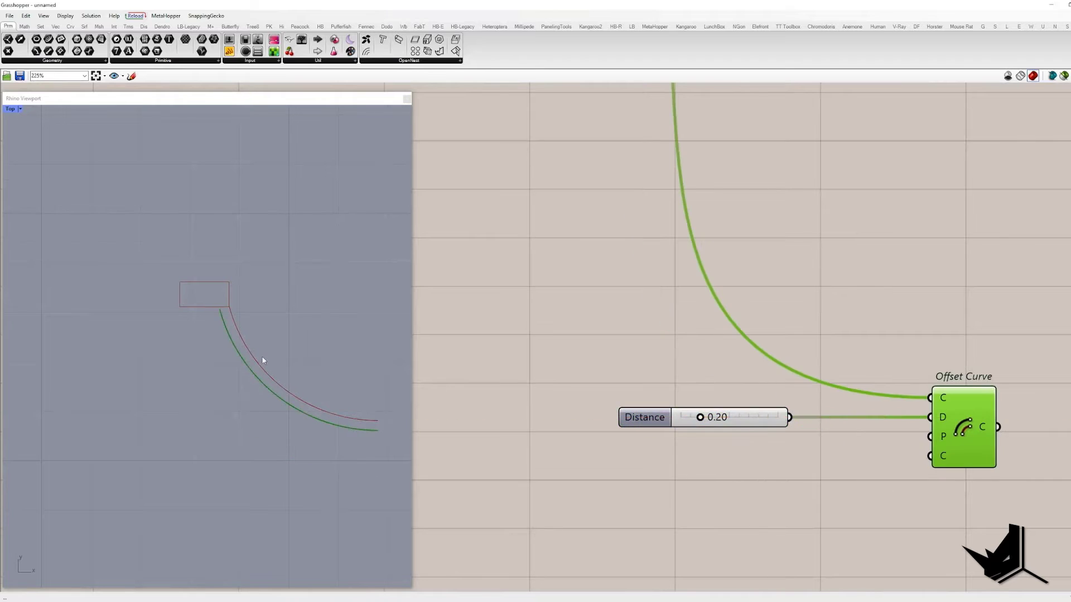
pyautogui.scroll(5, 257, 350)
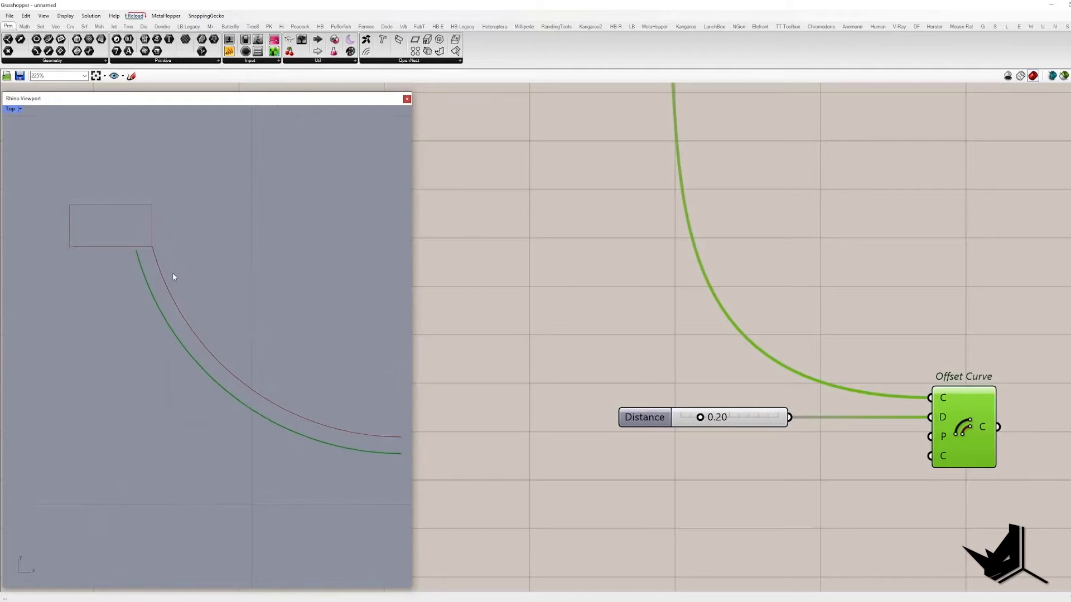
# Step: Capture the viewport and sketch the intended path down to the green offset curve
pyautogui.press('Print')
pyautogui.moveTo(43, 167); pyautogui.dragTo(408, 502)
pyautogui.moveTo(121, 250); pyautogui.dragTo(122, 268)
pyautogui.moveTo(463, 250); pyautogui.dragTo(514, 292)
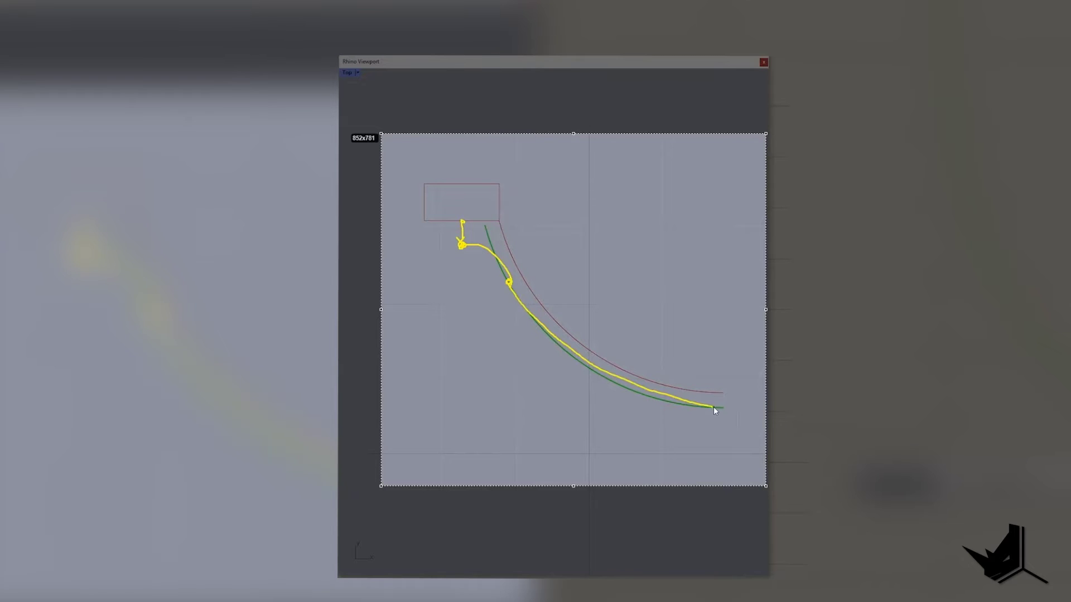
pyautogui.moveTo(459, 261); pyautogui.dragTo(459, 274)
pyautogui.moveTo(503, 302); pyautogui.dragTo(506, 317)
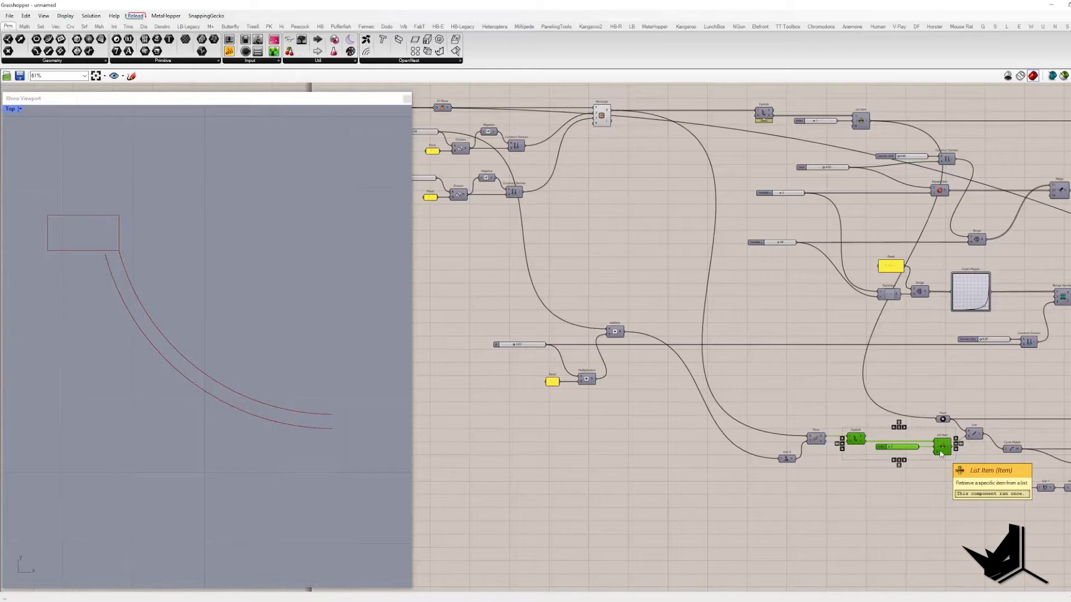
# Step: Duplicate the Explode and List Item components to pick a rectangle edge
pyautogui.keyDown('alt'); pyautogui.moveTo(942, 450); pyautogui.dragTo(735, 486); pyautogui.keyUp('alt')
pyautogui.scroll(-2, 735, 487)
pyautogui.scroll(-3, 705, 487)
pyautogui.scroll(5, 637, 514)
# Step: Evaluate the chosen rectangle edge with Evaluate Curve at a 0.5 panel parameter
pyautogui.doubleClick(793, 332)
pyautogui.write('eva')
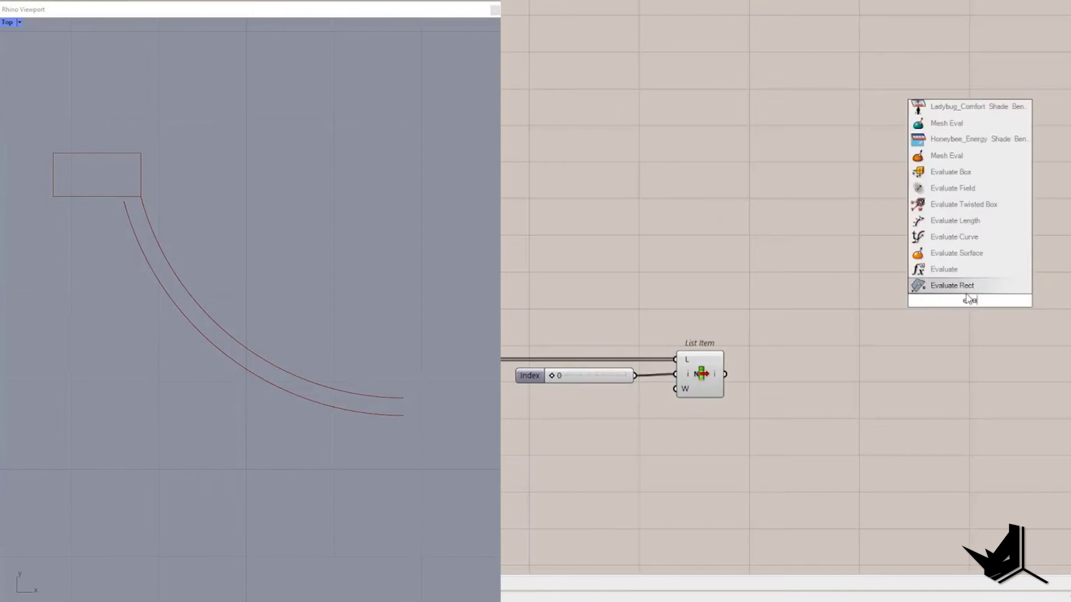
pyautogui.click(944, 236)
pyautogui.moveTo(797, 385); pyautogui.dragTo(927, 382)
pyautogui.scroll(3, 864, 398)
pyautogui.doubleClick(846, 446)
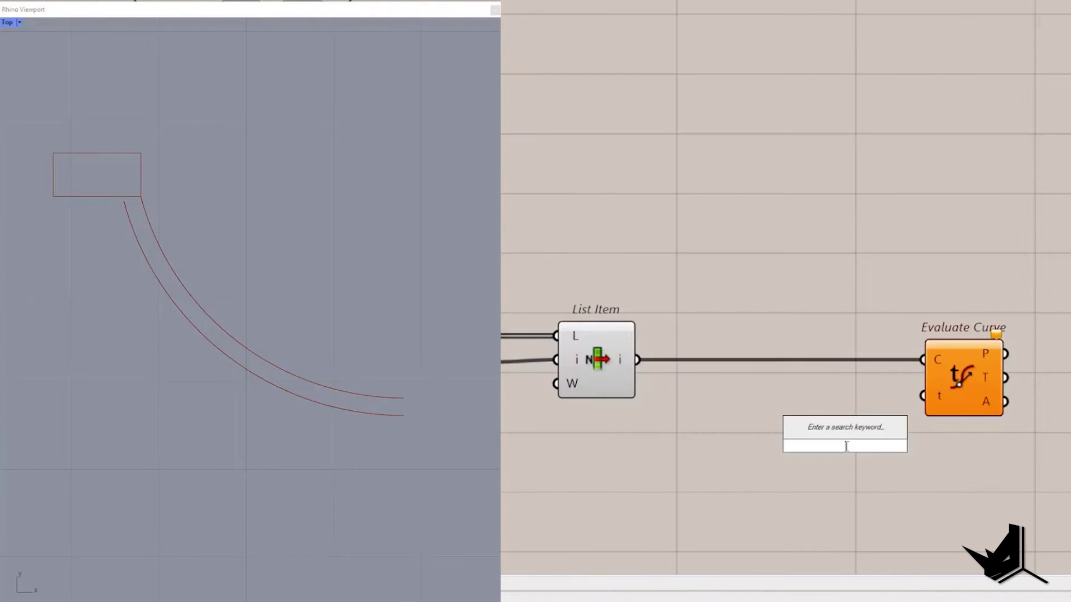
pyautogui.write('5')
pyautogui.press('Return')
pyautogui.scroll(3, 842, 444)
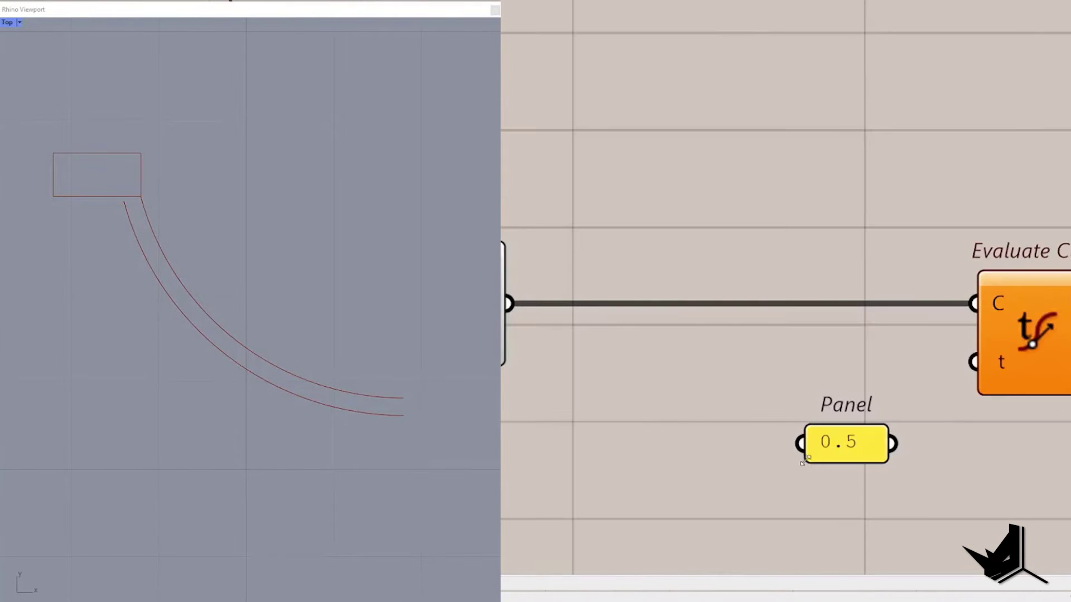
pyautogui.moveTo(889, 444); pyautogui.dragTo(978, 363)
pyautogui.moveTo(1000, 307); pyautogui.dragTo(690, 329, button='right')
# Step: Reparameterize the edge input so 0.5 lands at its midpoint
pyautogui.rightClick(689, 329)
pyautogui.click(732, 456)
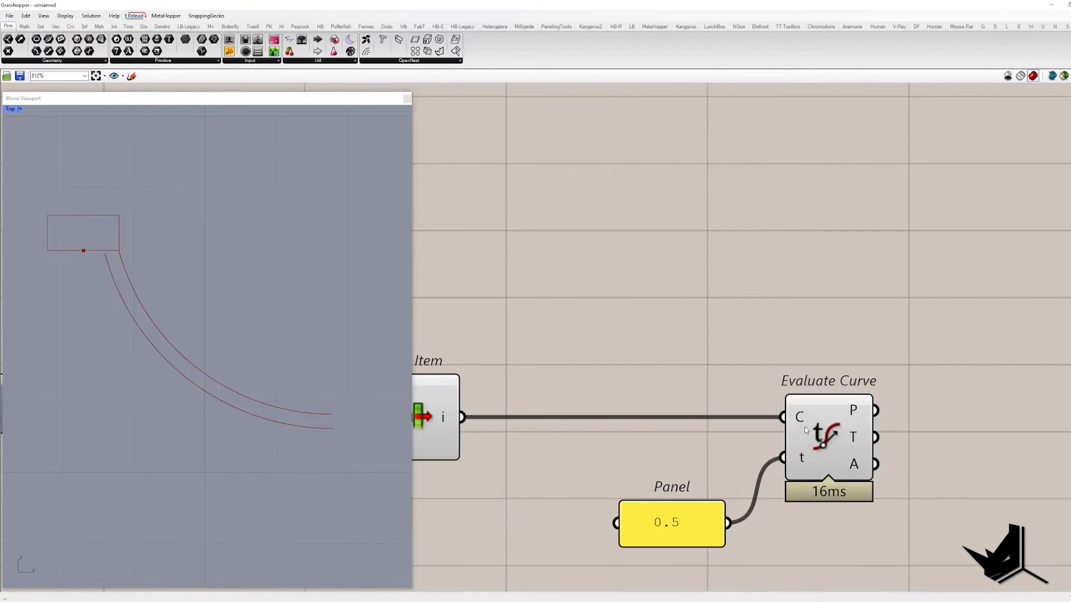
pyautogui.rightClick(800, 418)
pyautogui.click(837, 513)
pyautogui.scroll(-4, 801, 427)
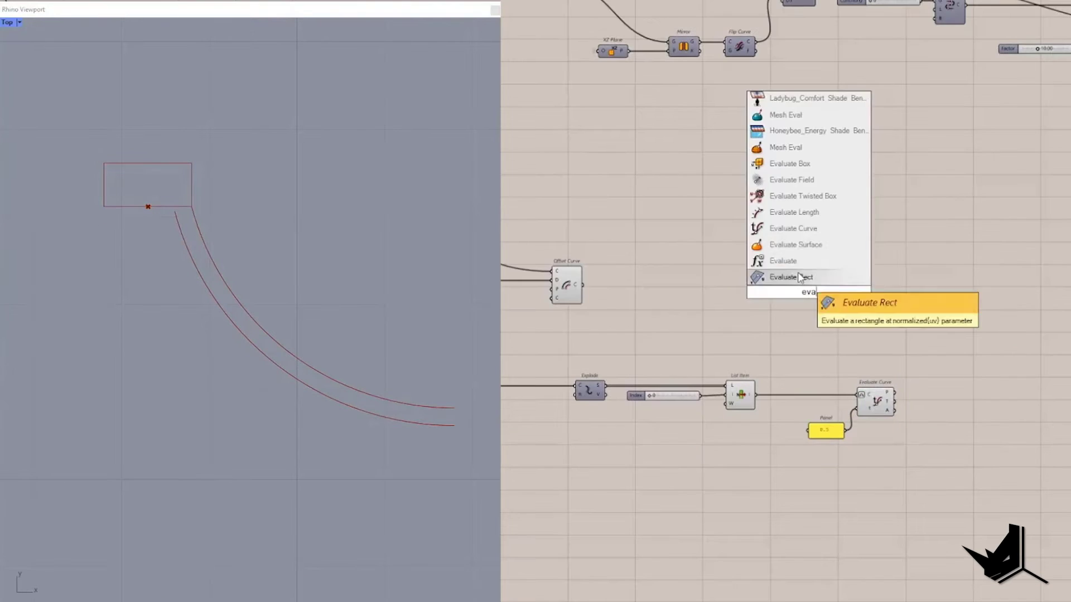
# Step: Add a second Evaluate Curve on the offset curve with a 0.89 parameter slider
pyautogui.click(825, 280)
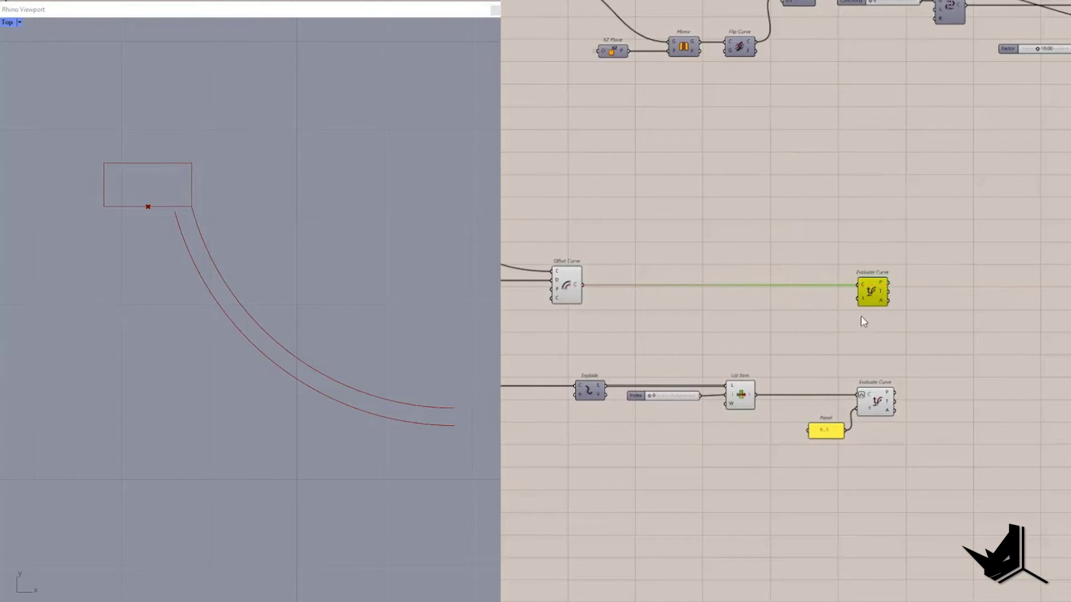
pyautogui.doubleClick(862, 295)
pyautogui.scroll(2, 825, 335)
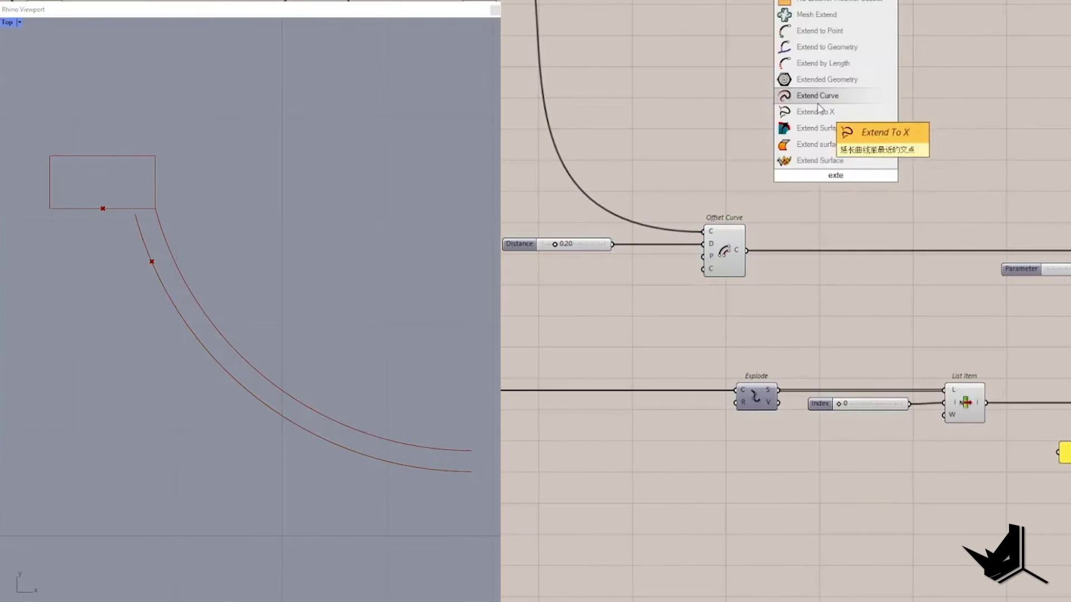
# Step: Extend the offset curve with Extend Curve, using a 0 to 1 slider for both end lengths
pyautogui.click(848, 131)
pyautogui.moveTo(834, 182); pyautogui.dragTo(899, 266)
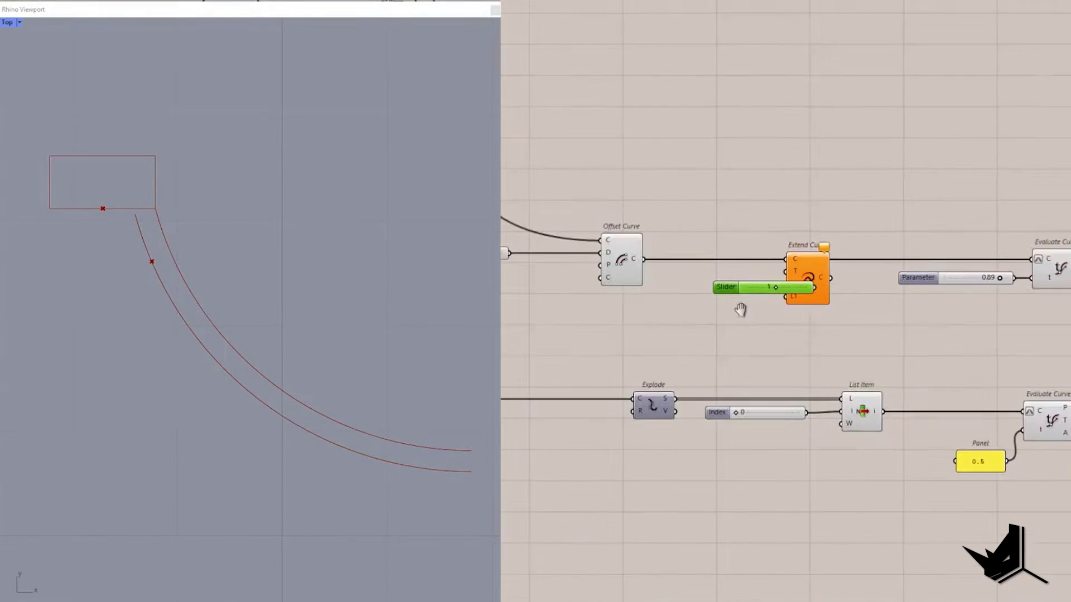
pyautogui.scroll(4, 741, 279)
pyautogui.doubleClick(693, 326)
pyautogui.write('0<1')
pyautogui.press('Return')
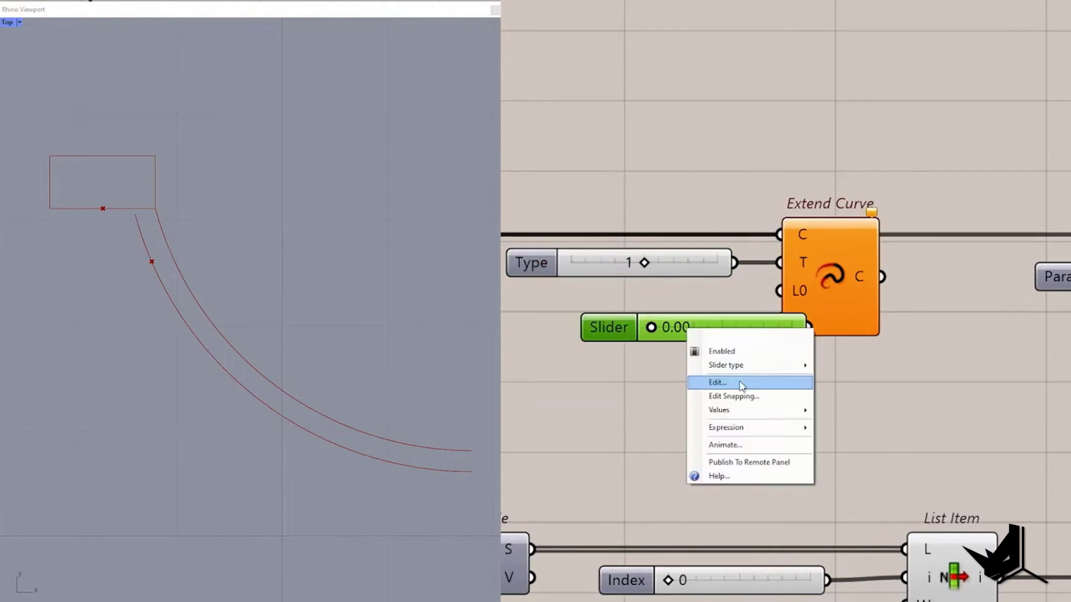
pyautogui.doubleClick(592, 325)
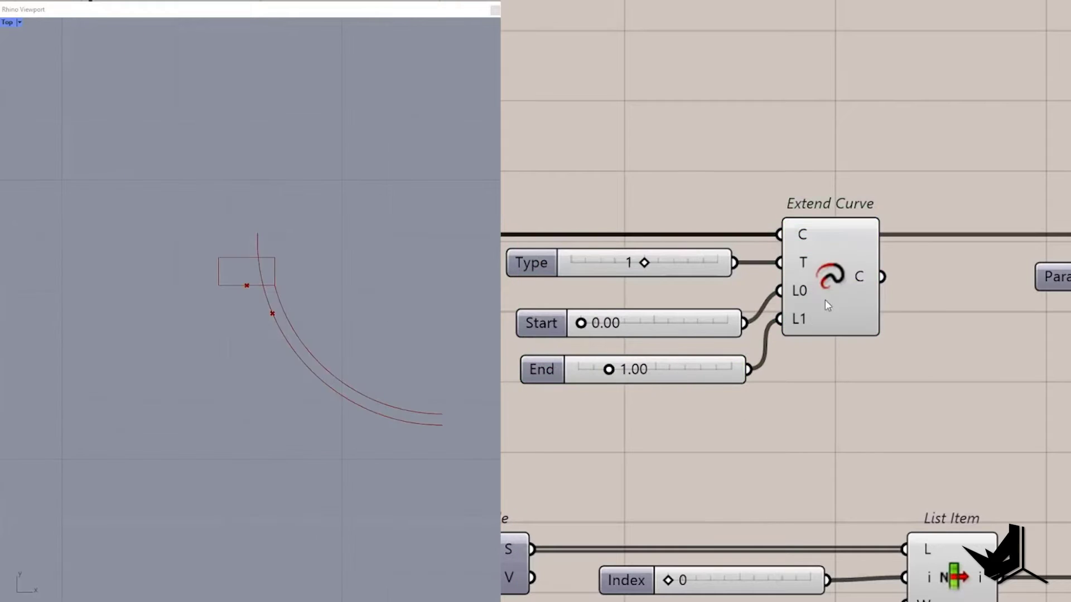
pyautogui.click(825, 300)
pyautogui.scroll(3, 228, 223)
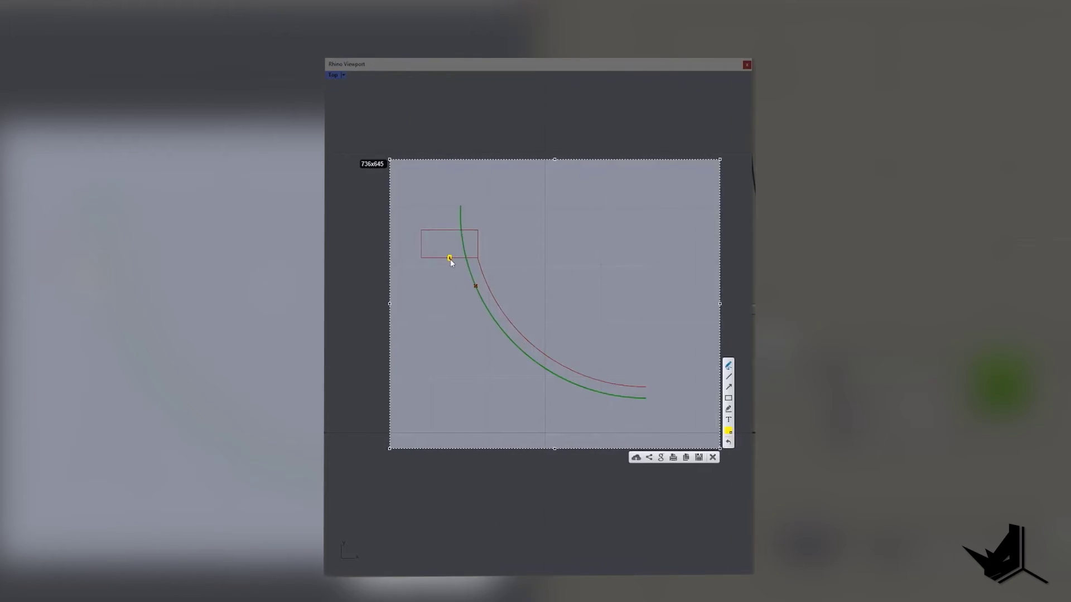
# Step: Add a Line SDL component and set options on its direction input
pyautogui.moveTo(122, 284); pyautogui.dragTo(170, 285)
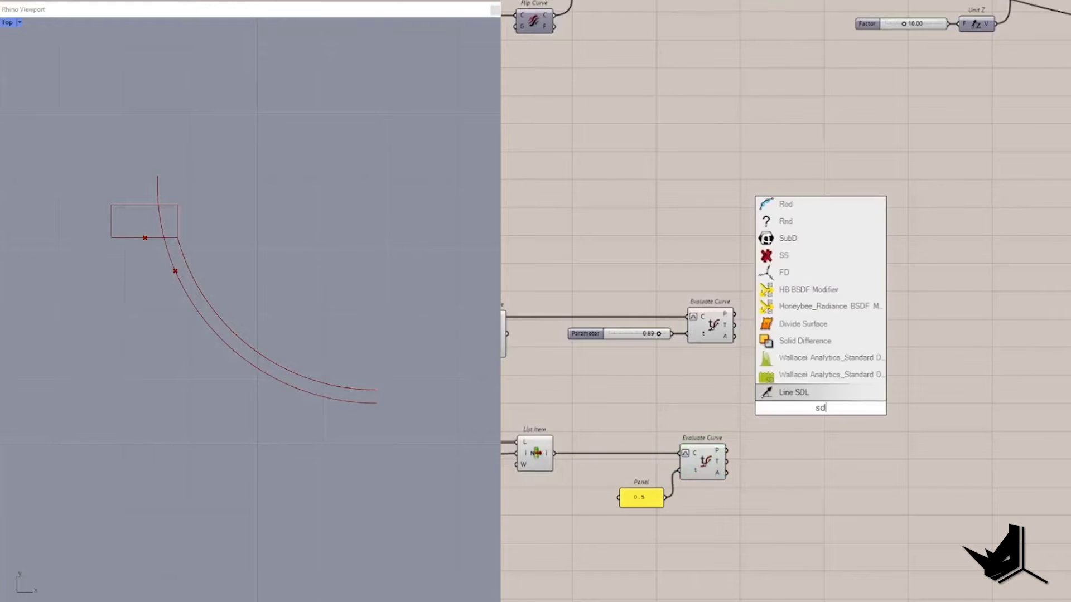
pyautogui.press('Return')
pyautogui.rightClick(932, 462)
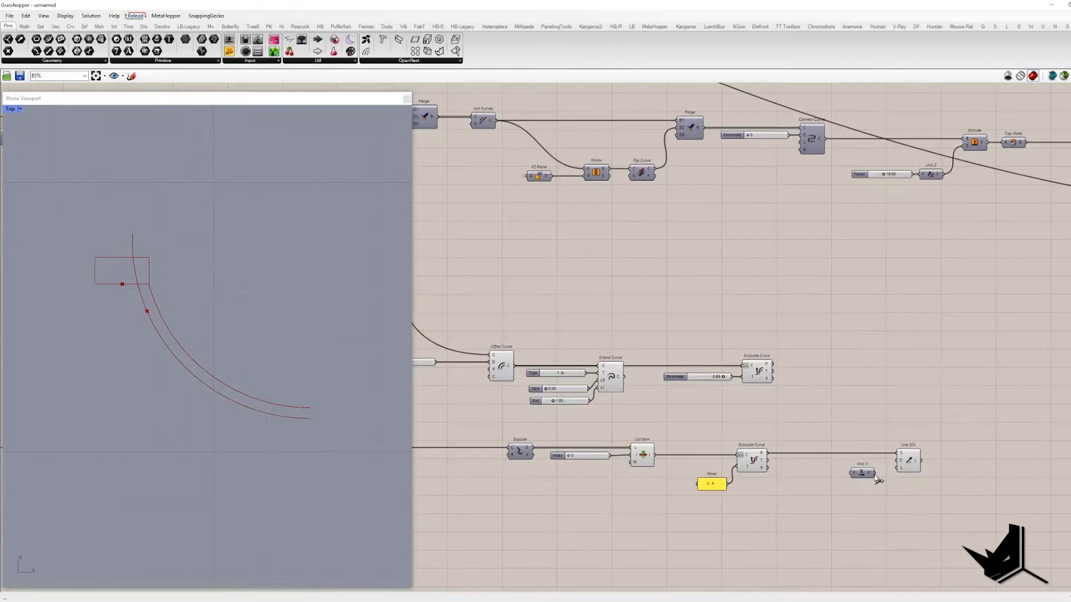
pyautogui.scroll(3, 520, 321)
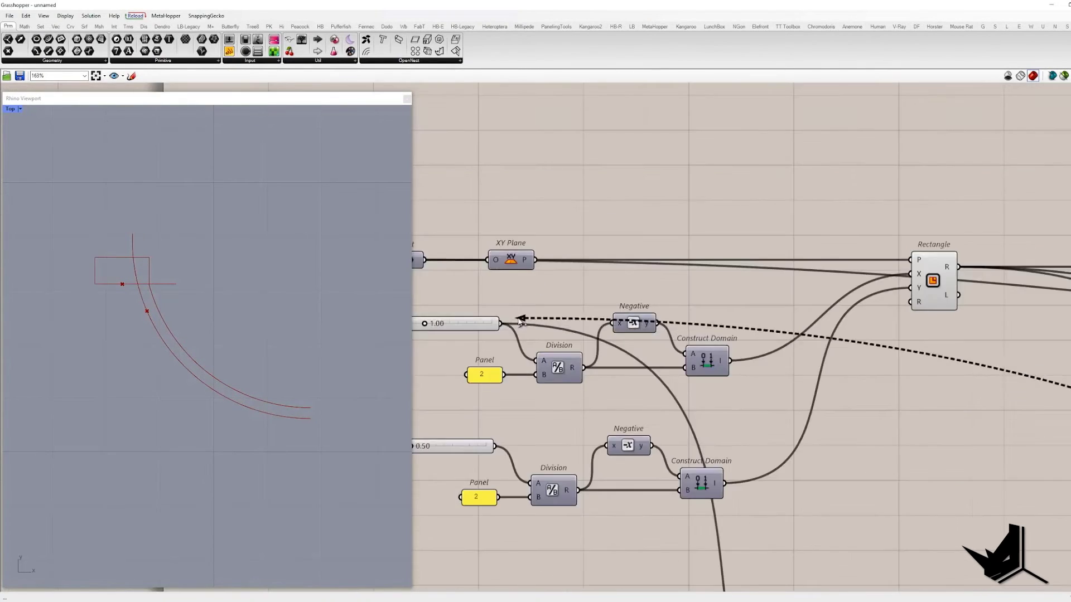
pyautogui.scroll(-3, 519, 321)
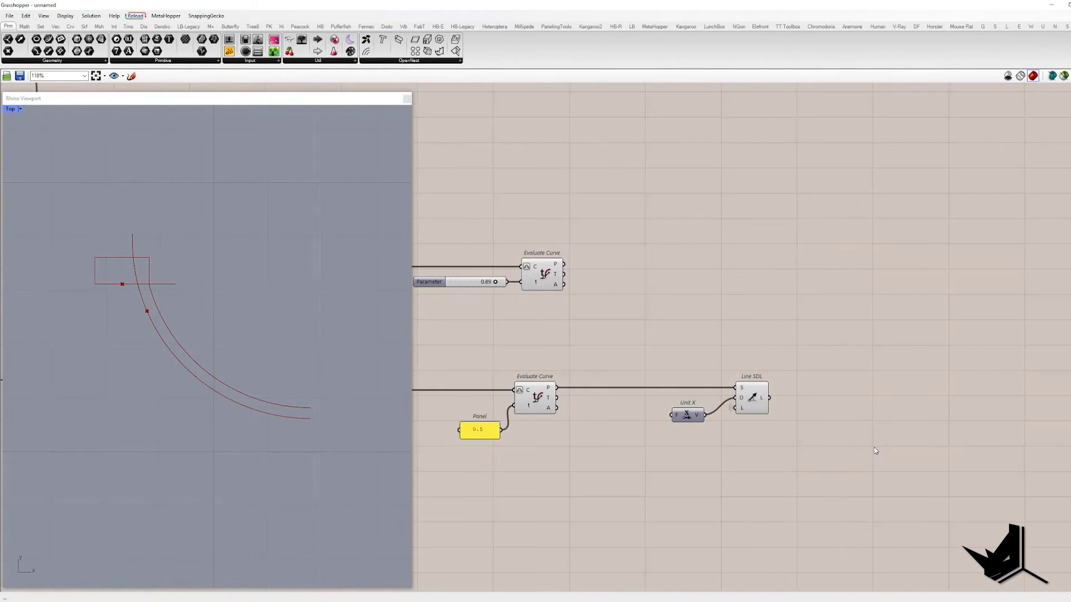
# Step: Add a Curve | Curve intersection (ccx) and connect a curve to its first input
pyautogui.doubleClick(636, 338)
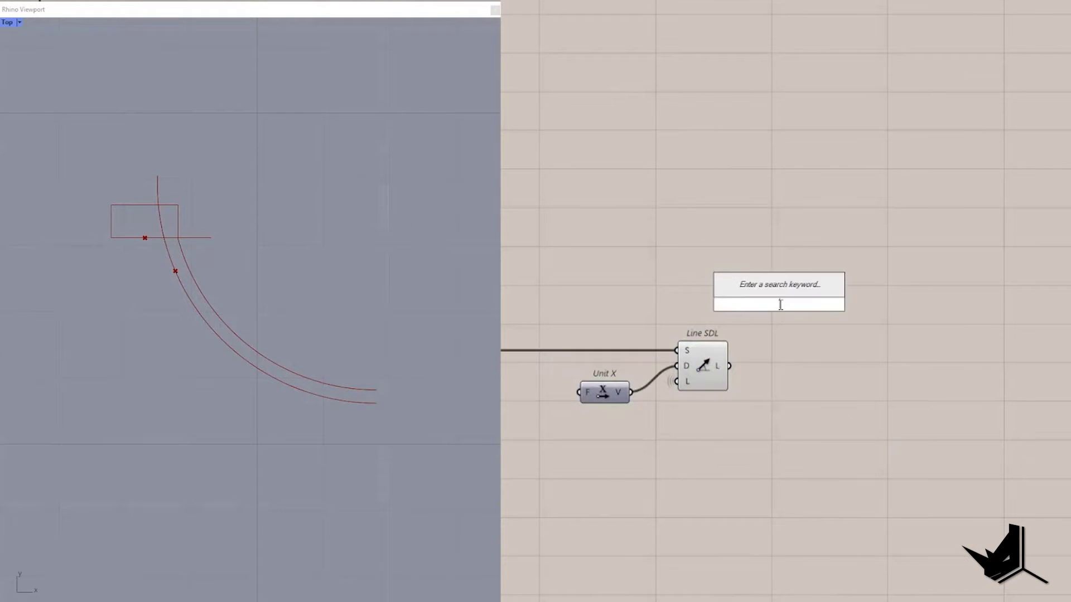
pyautogui.write('ccx')
pyautogui.press('Return')
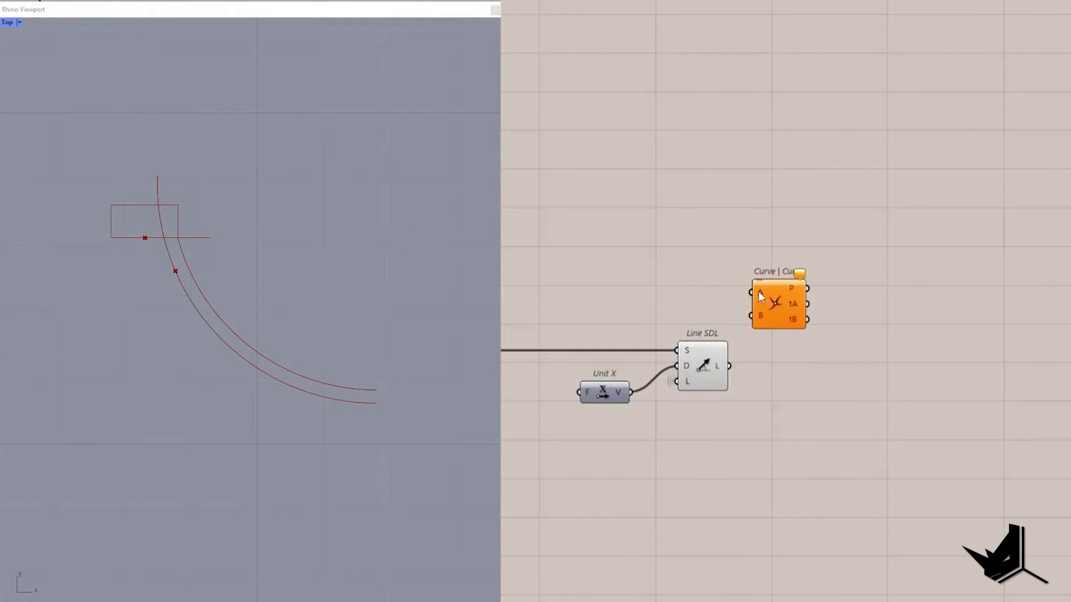
pyautogui.moveTo(750, 282); pyautogui.dragTo(584, 221)
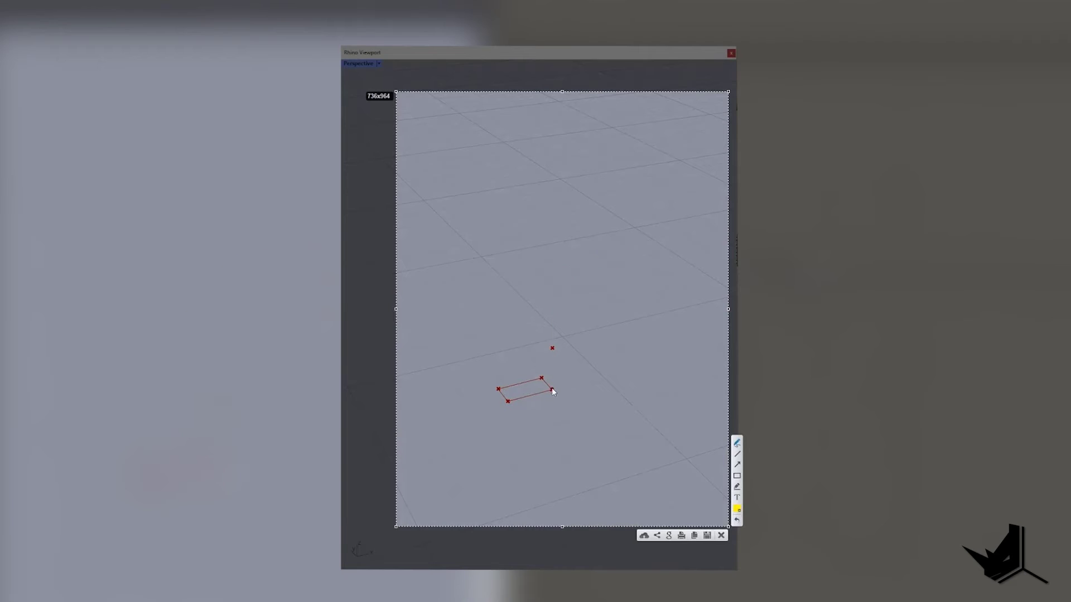
# Step: Sketch cyan tangent arrows over the Rhino viewport along the column and rectangle corner
pyautogui.click(737, 508)
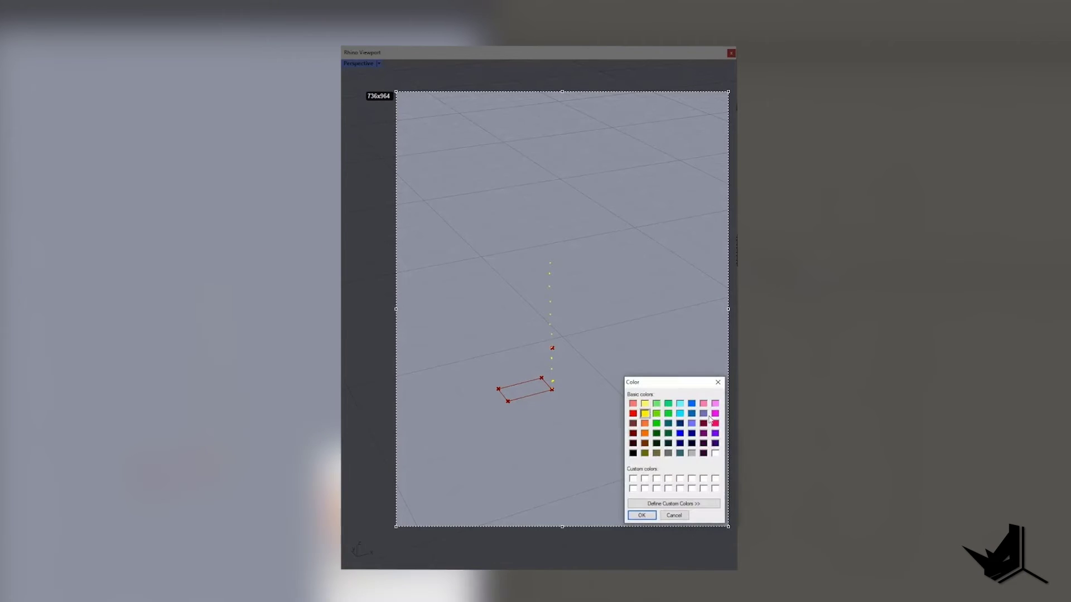
pyautogui.click(645, 413)
pyautogui.click(642, 514)
pyautogui.moveTo(550, 262); pyautogui.dragTo(618, 254)
pyautogui.moveTo(549, 274)
pyautogui.mouseDown()
pyautogui.moveTo(578, 270)
pyautogui.moveTo(567, 284)
pyautogui.mouseUp()
pyautogui.moveTo(552, 304); pyautogui.dragTo(558, 324)
pyautogui.moveTo(551, 338); pyautogui.dragTo(559, 337)
pyautogui.moveTo(554, 347); pyautogui.dragTo(559, 346)
pyautogui.moveTo(557, 393); pyautogui.dragTo(558, 346)
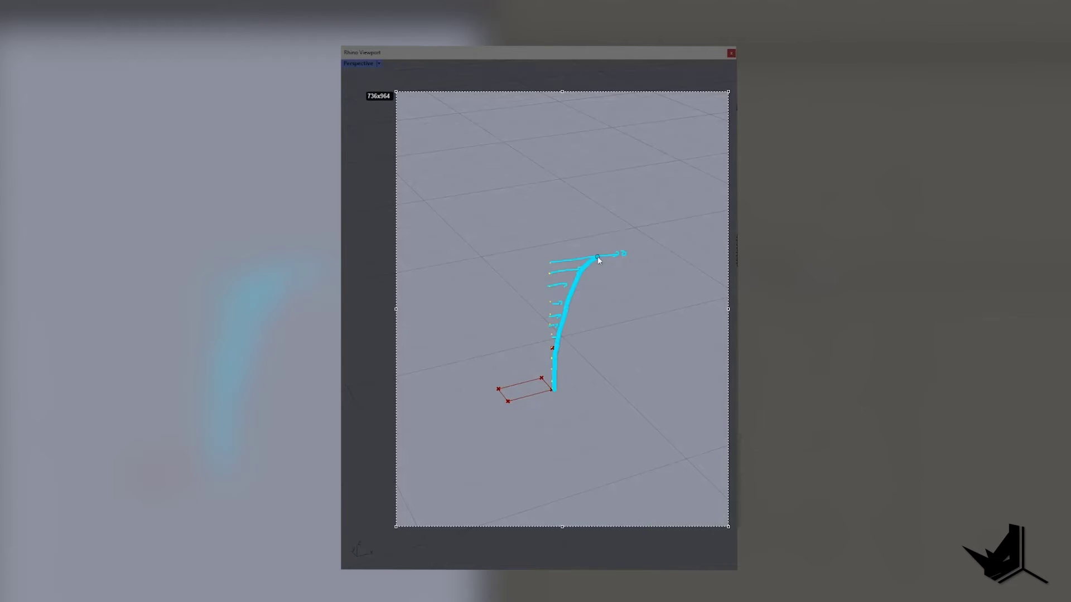
pyautogui.moveTo(601, 254); pyautogui.dragTo(629, 252)
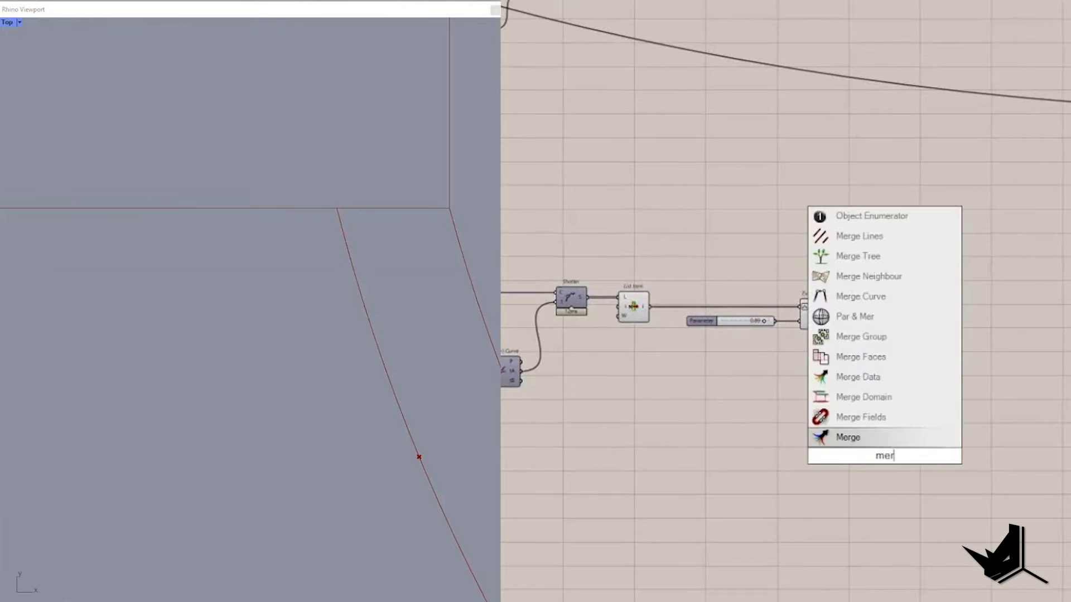
# Step: Merge the evaluated point and pass the merged points into an Interpolate (t) curve
pyautogui.click(848, 432)
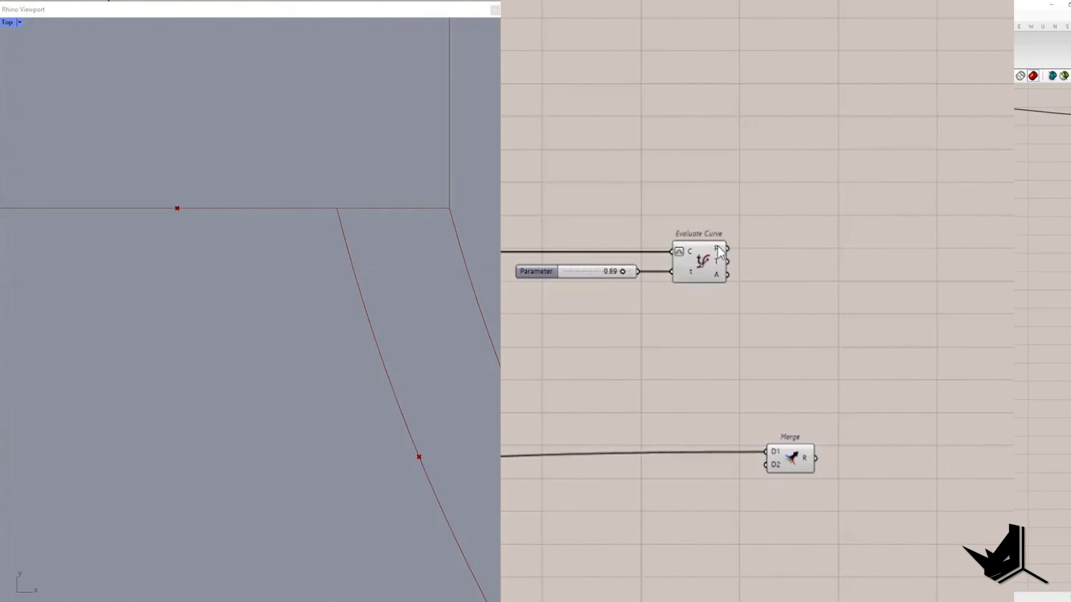
pyautogui.moveTo(727, 248); pyautogui.dragTo(766, 464)
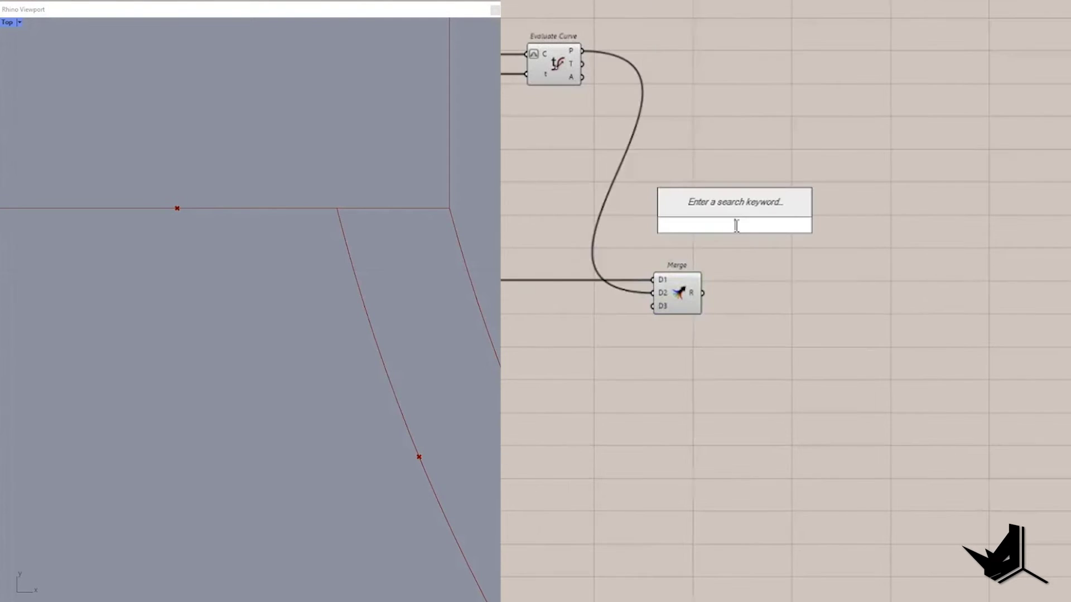
pyautogui.write('interpolate')
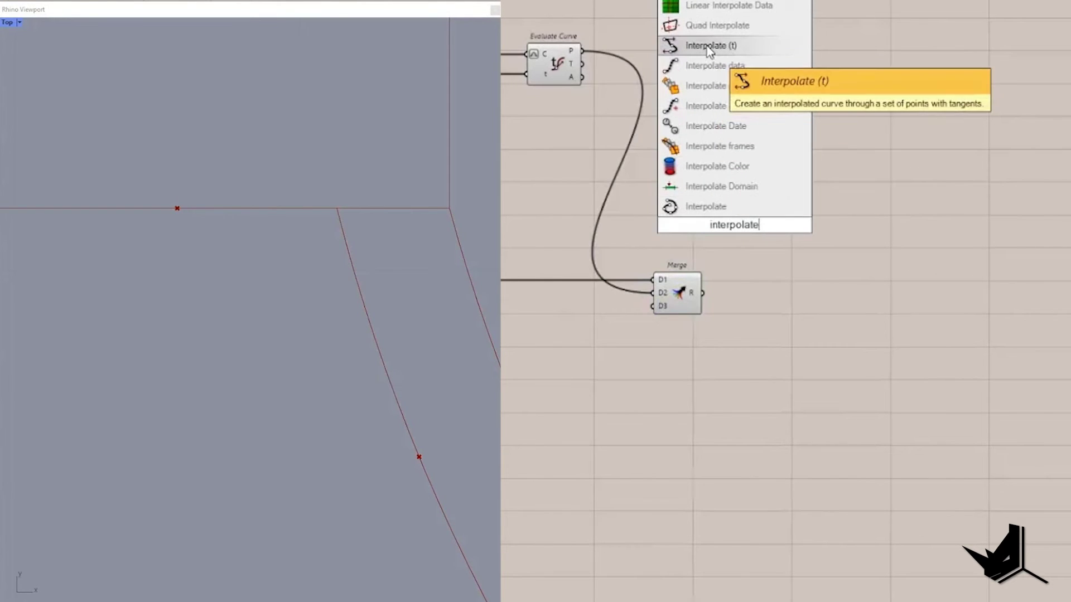
pyautogui.click(707, 45)
pyautogui.moveTo(786, 316); pyautogui.dragTo(786, 315)
# Step: Flatten both Merge inputs, tidy the layout and adjust the sample parameter
pyautogui.rightClick(661, 280)
pyautogui.click(686, 397)
pyautogui.rightClick(653, 291)
pyautogui.click(677, 406)
pyautogui.scroll(-5, 813, 314)
pyautogui.moveTo(988, 374); pyautogui.dragTo(981, 332)
pyautogui.moveTo(980, 332); pyautogui.dragTo(873, 367, button='right')
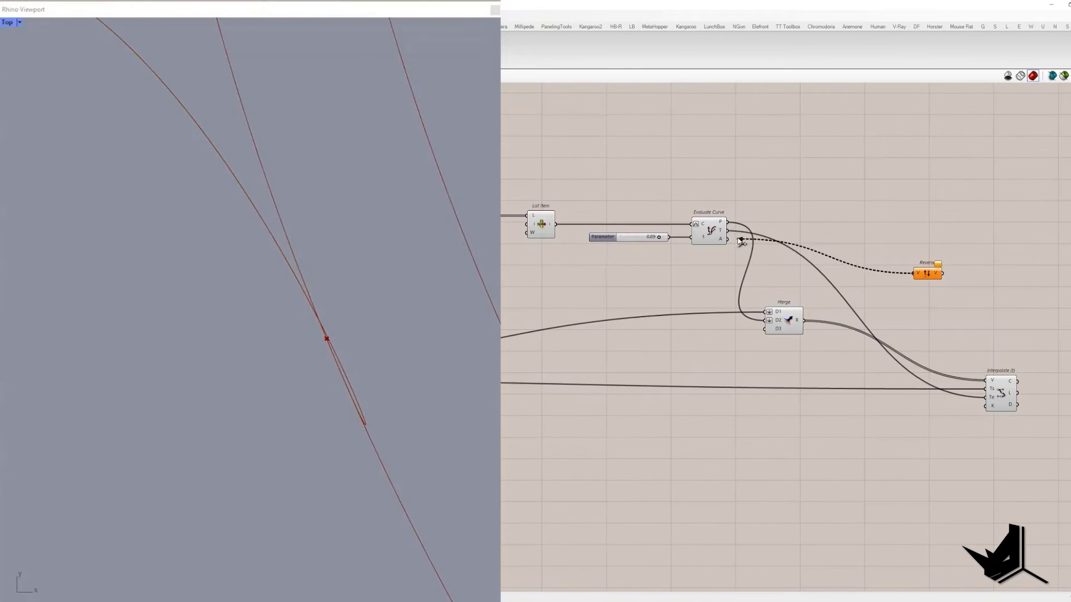
pyautogui.moveTo(697, 206); pyautogui.dragTo(692, 209)
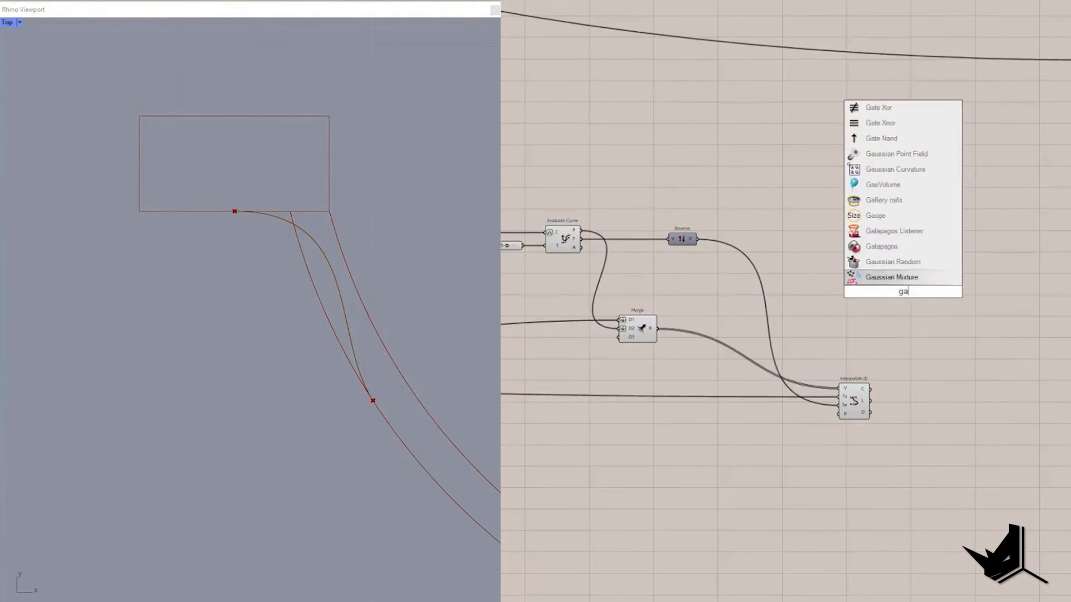
# Step: Place a Galapagos solver and a Length component for the interpolated curve
pyautogui.moveTo(791, 280); pyautogui.dragTo(980, 308)
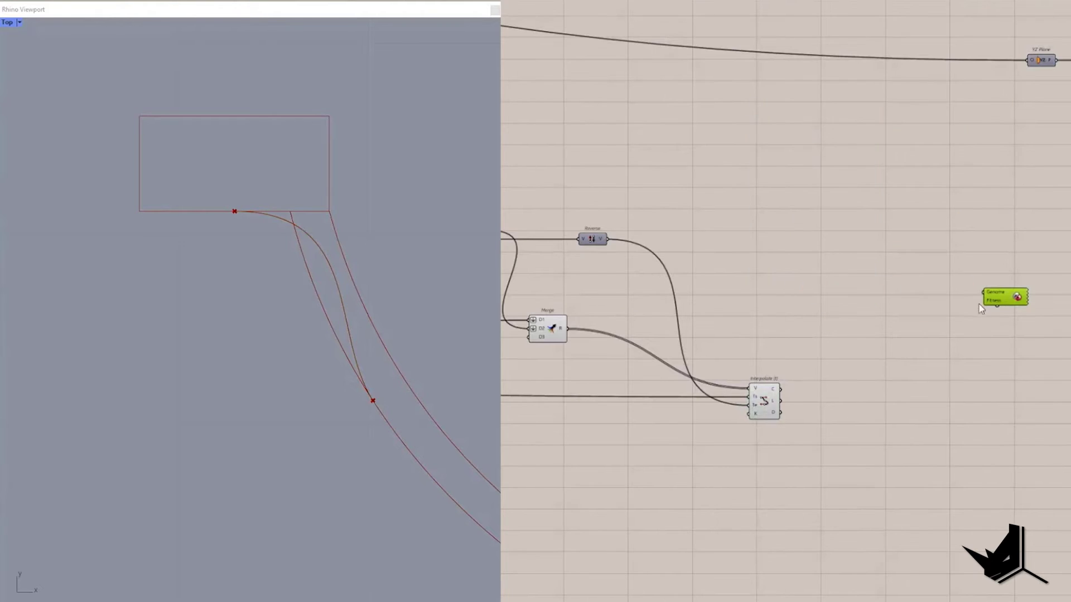
pyautogui.doubleClick(831, 404)
pyautogui.write('length')
pyautogui.click(850, 359)
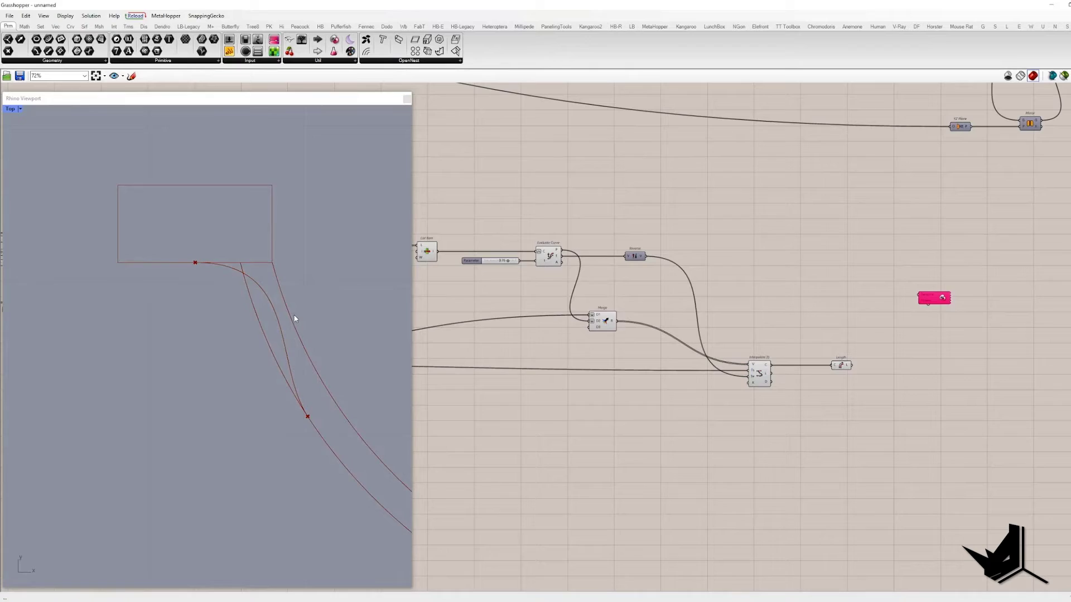
# Step: Annotate screen captures, lower the sample parameter, and add a Curve | Curve intersection
pyautogui.press('Print')
pyautogui.moveTo(82, 200); pyautogui.dragTo(1021, 534)
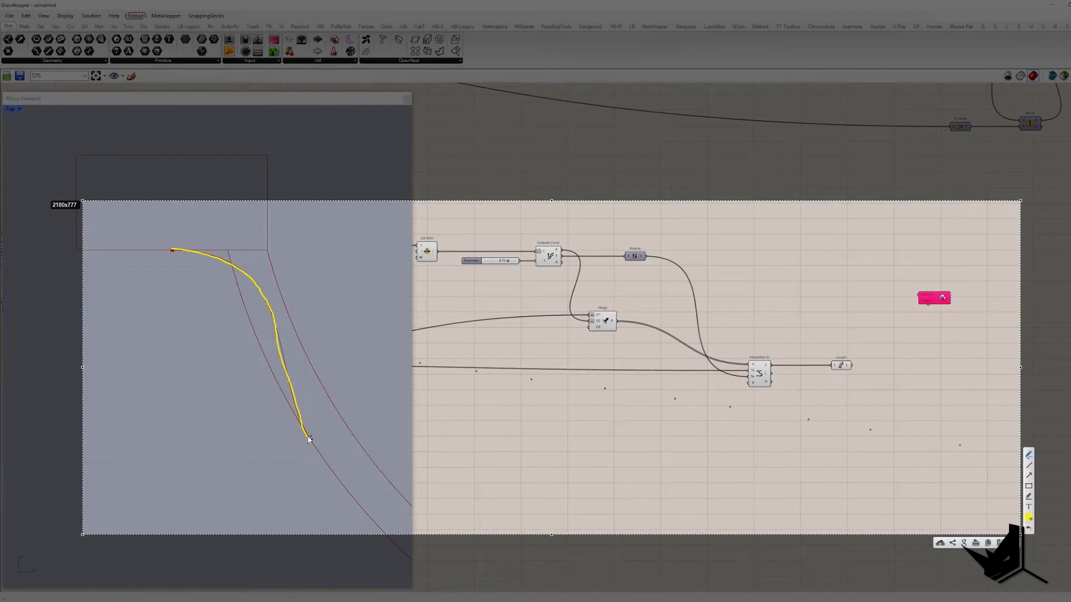
pyautogui.press('Escape')
pyautogui.scroll(3, 681, 255)
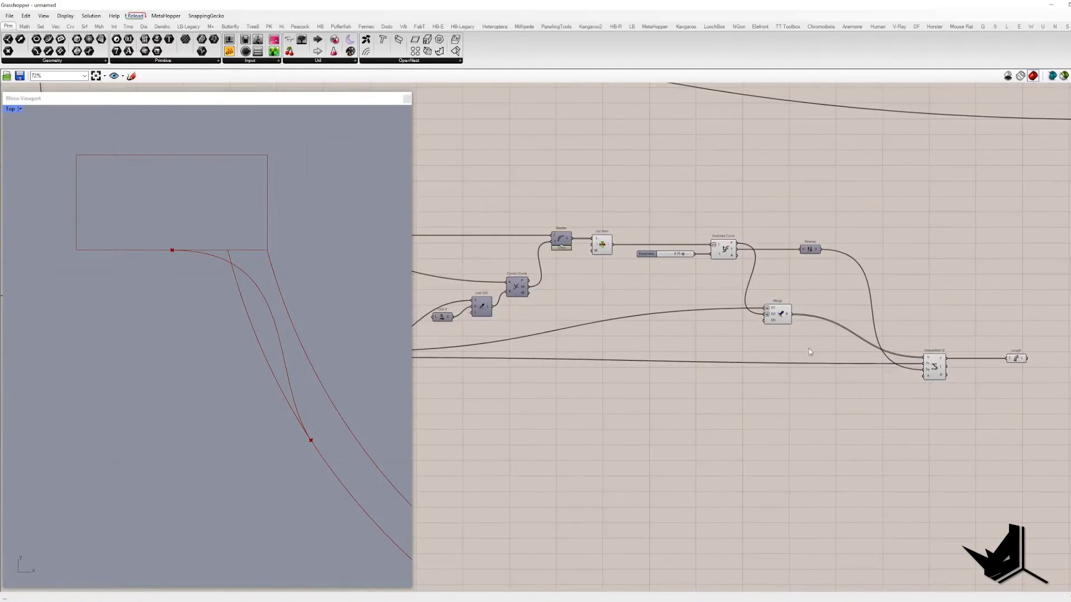
pyautogui.moveTo(686, 252); pyautogui.dragTo(681, 255)
pyautogui.press('Print')
pyautogui.moveTo(78, 162); pyautogui.dragTo(417, 392)
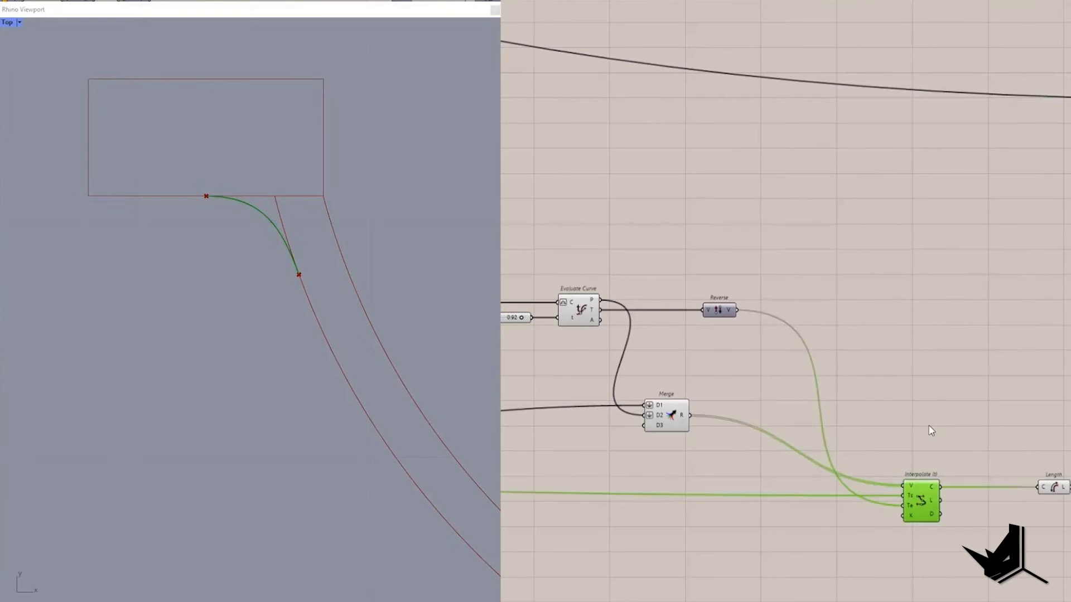
pyautogui.click(915, 426)
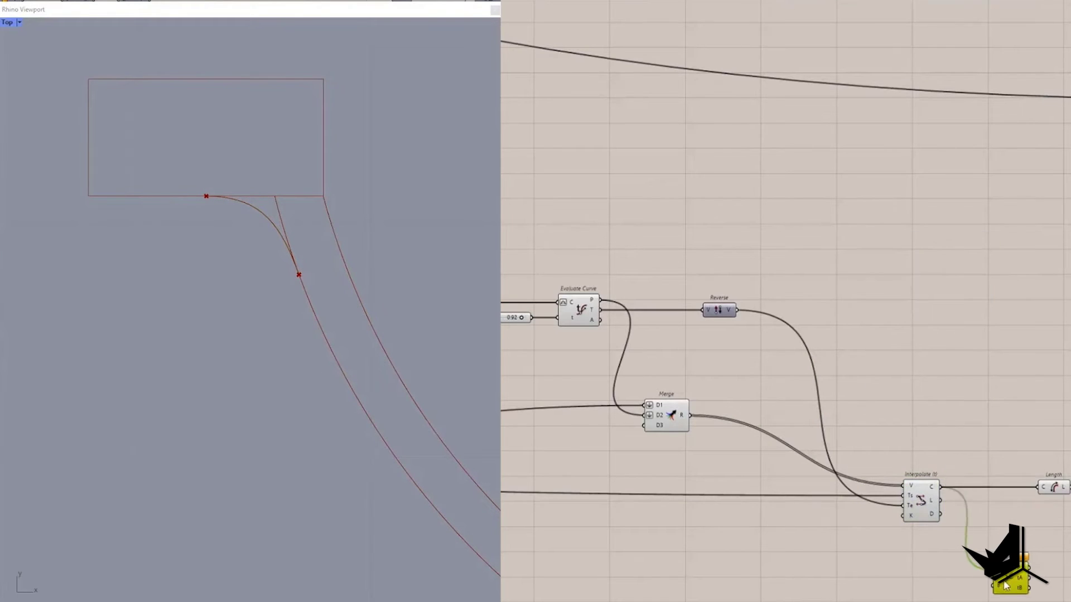
# Step: Count the intersection points with List Length and show the count in a Panel
pyautogui.scroll(-2, 1006, 586)
pyautogui.moveTo(996, 453); pyautogui.dragTo(772, 472, button='right')
pyautogui.click(773, 471)
pyautogui.click(763, 463)
pyautogui.scroll(2, 762, 456)
pyautogui.click(837, 497)
pyautogui.scroll(-2, 819, 464)
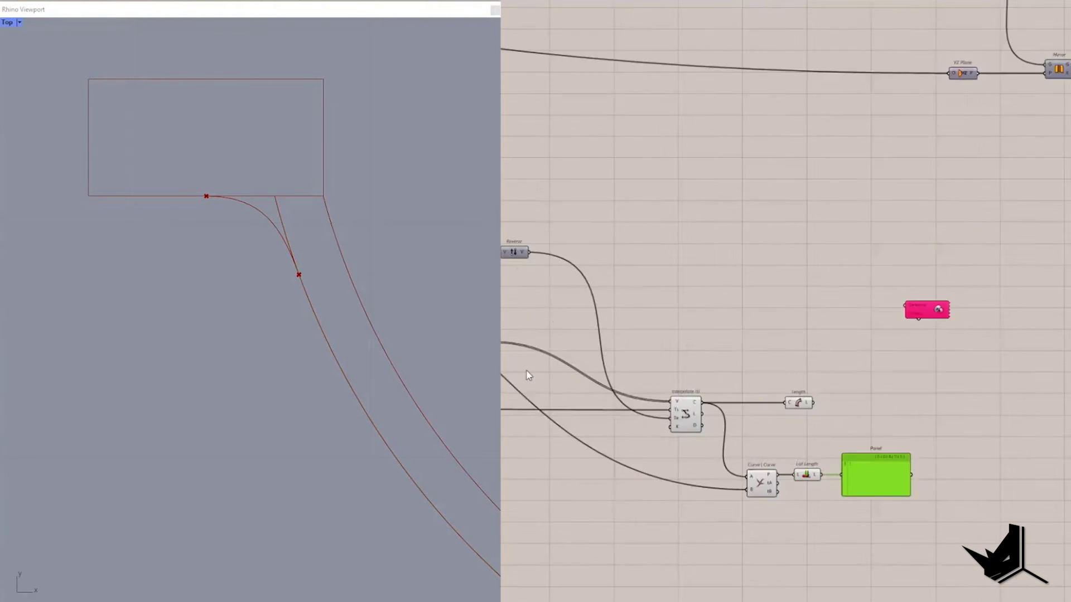
pyautogui.scroll(3, 959, 412)
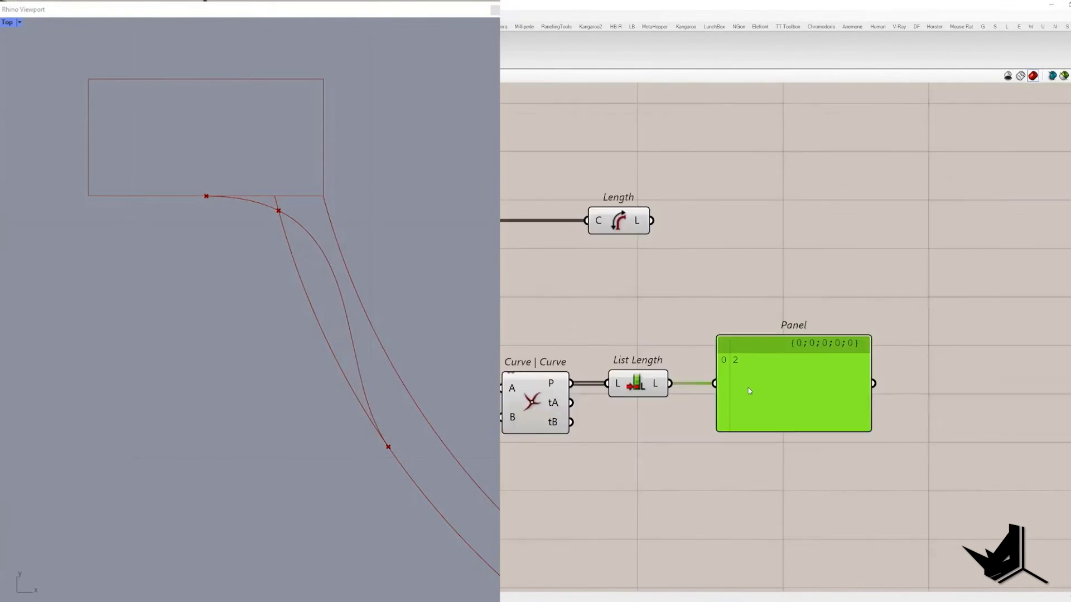
pyautogui.scroll(-3, 959, 412)
pyautogui.moveTo(914, 399); pyautogui.dragTo(539, 273)
pyautogui.scroll(3, 682, 337)
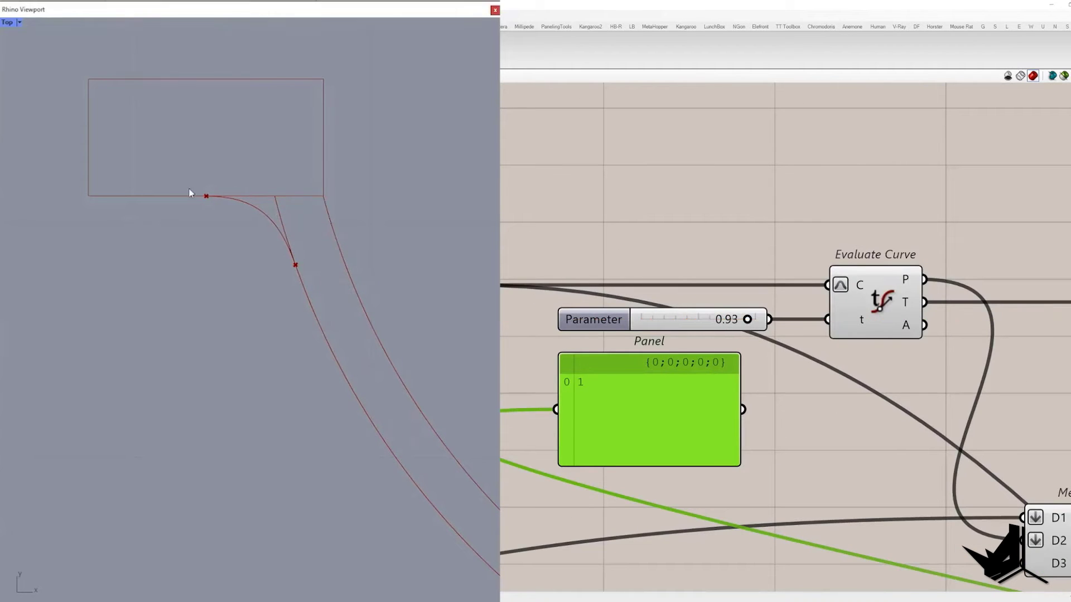
pyautogui.scroll(-4, 781, 390)
pyautogui.scroll(4, 898, 430)
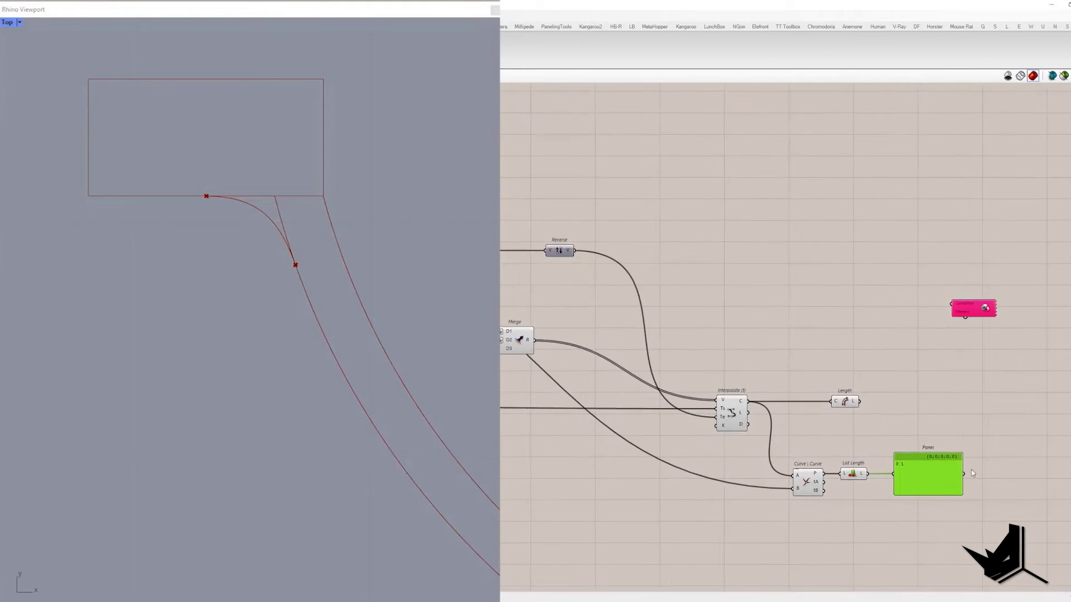
# Step: Test whether the intersection count equals 1 with Equality, showing the result in a Panel
pyautogui.doubleClick(853, 464)
pyautogui.write('equality')
pyautogui.press('Return')
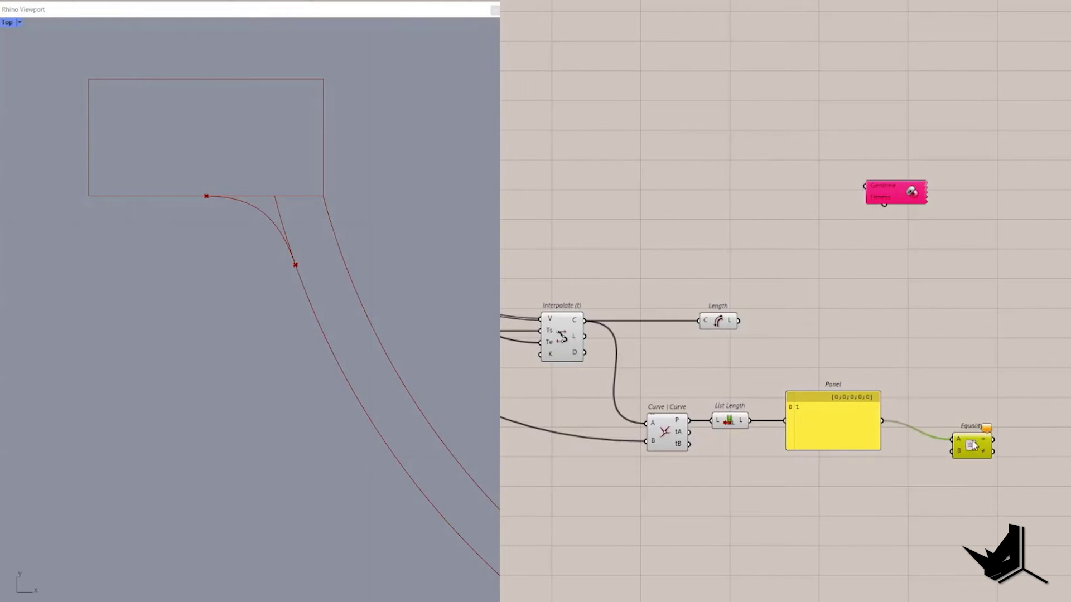
pyautogui.doubleClick(946, 468)
pyautogui.moveTo(976, 440); pyautogui.dragTo(933, 457)
pyautogui.scroll(2, 946, 472)
pyautogui.moveTo(933, 457); pyautogui.dragTo(644, 433, button='right')
pyautogui.click(788, 334)
# Step: Convert the Equality result to Integer and multiply it by the curve length, panel showing the result
pyautogui.doubleClick(743, 298)
pyautogui.write('integ')
pyautogui.press('Return')
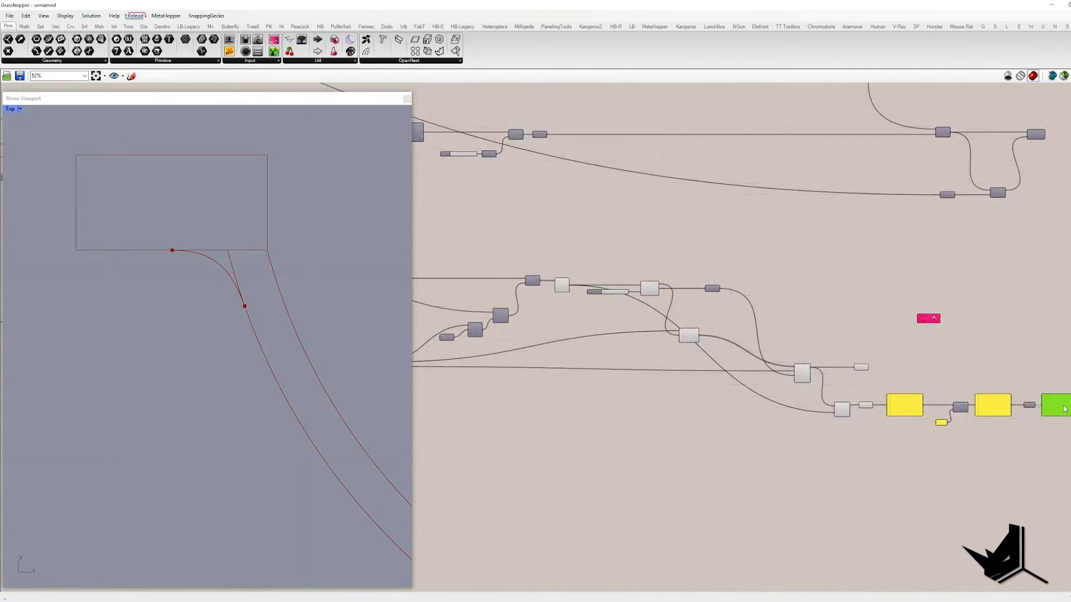
pyautogui.doubleClick(873, 381)
pyautogui.write('mult')
pyautogui.press('Return')
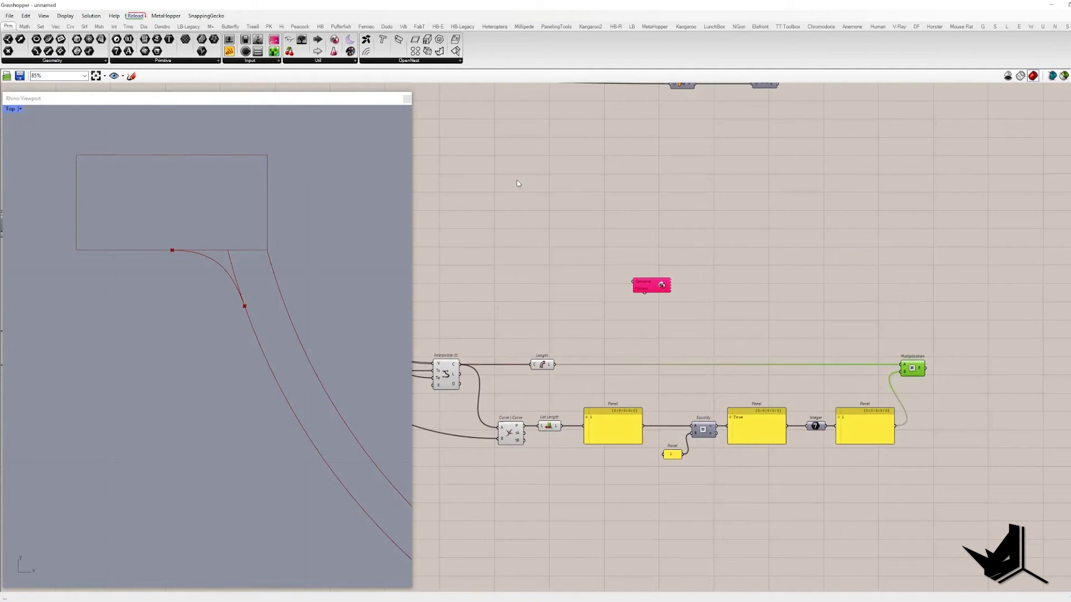
pyautogui.moveTo(925, 368); pyautogui.dragTo(975, 372)
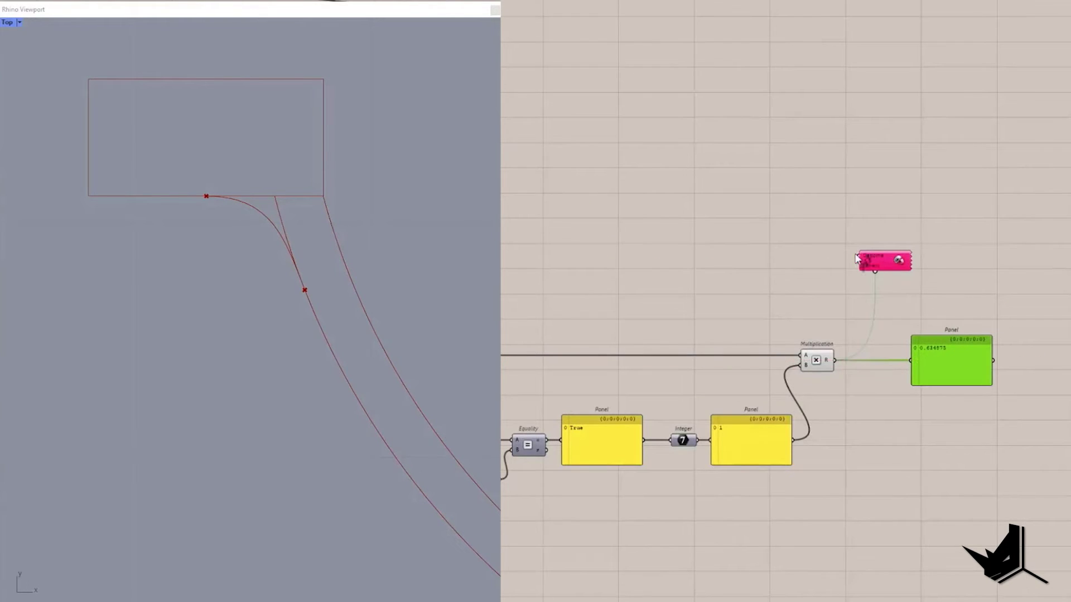
# Step: Connect the Galapagos Genome to the Parameter slider
pyautogui.moveTo(850, 256); pyautogui.dragTo(551, 266)
pyautogui.scroll(-3, 1060, 348)
pyautogui.scroll(4, 669, 279)
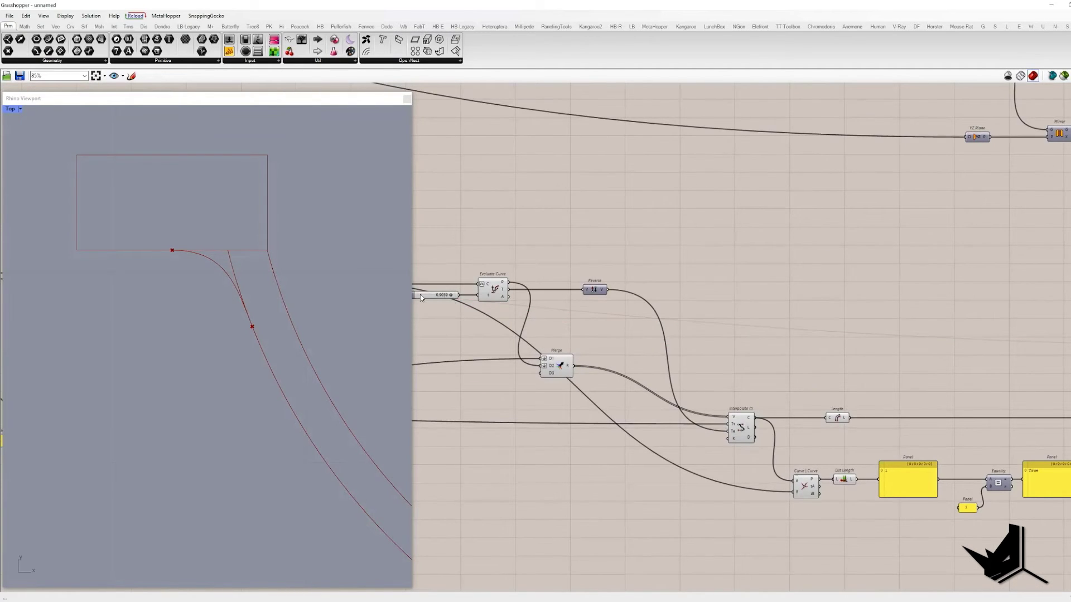
pyautogui.moveTo(580, 313); pyautogui.dragTo(317, 271, button='right')
# Step: Run Galapagos for 24 generations and keep the best result: slider 0.9009, fitness 0.648222
pyautogui.scroll(3, 941, 327)
pyautogui.doubleClick(941, 327)
pyautogui.click(495, 168)
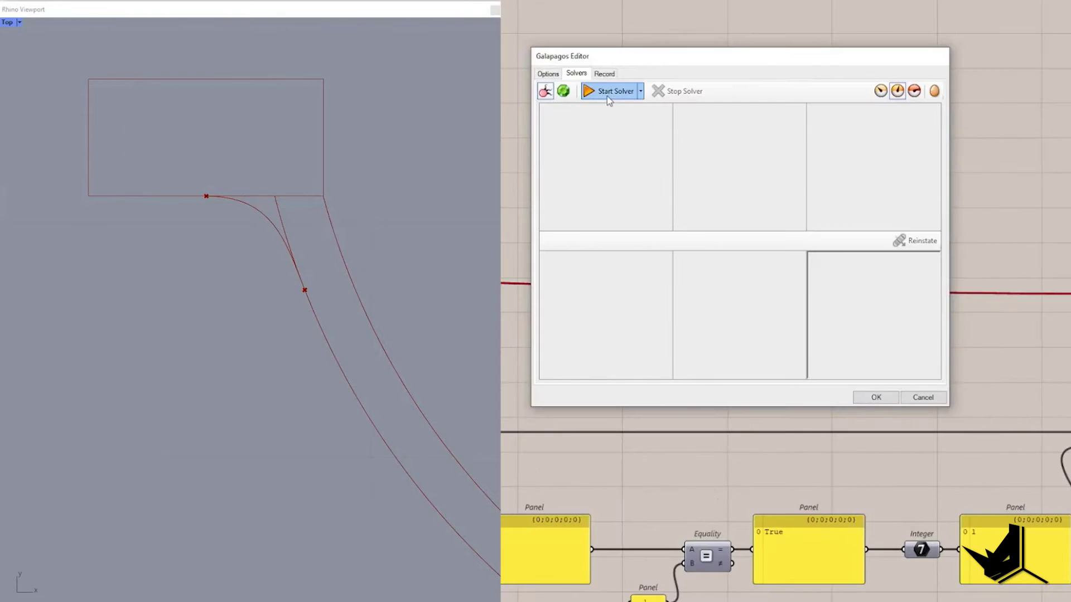
pyautogui.click(517, 183)
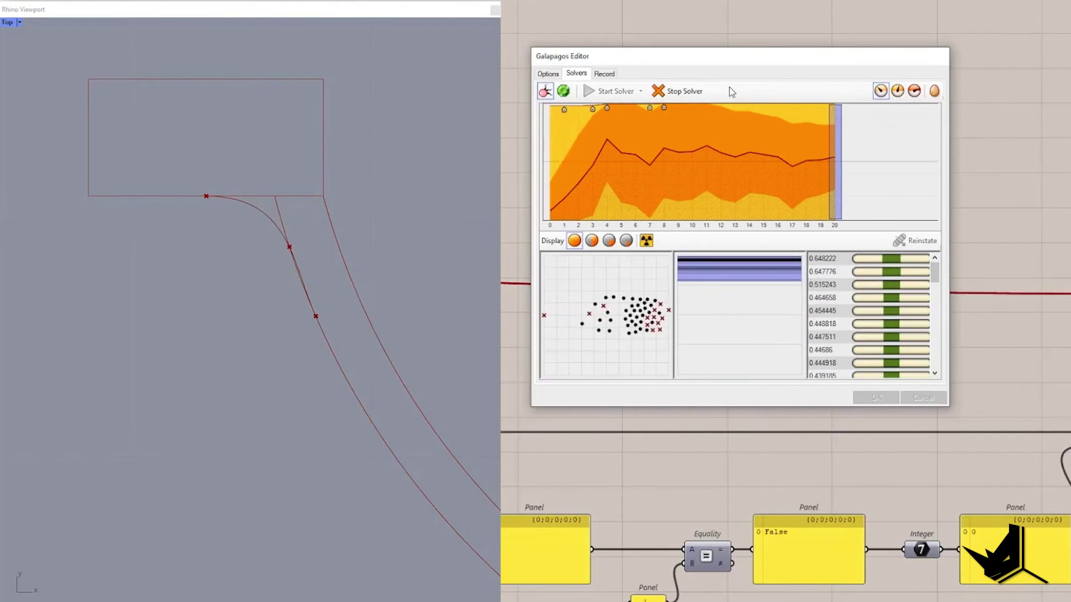
pyautogui.click(683, 91)
pyautogui.click(878, 398)
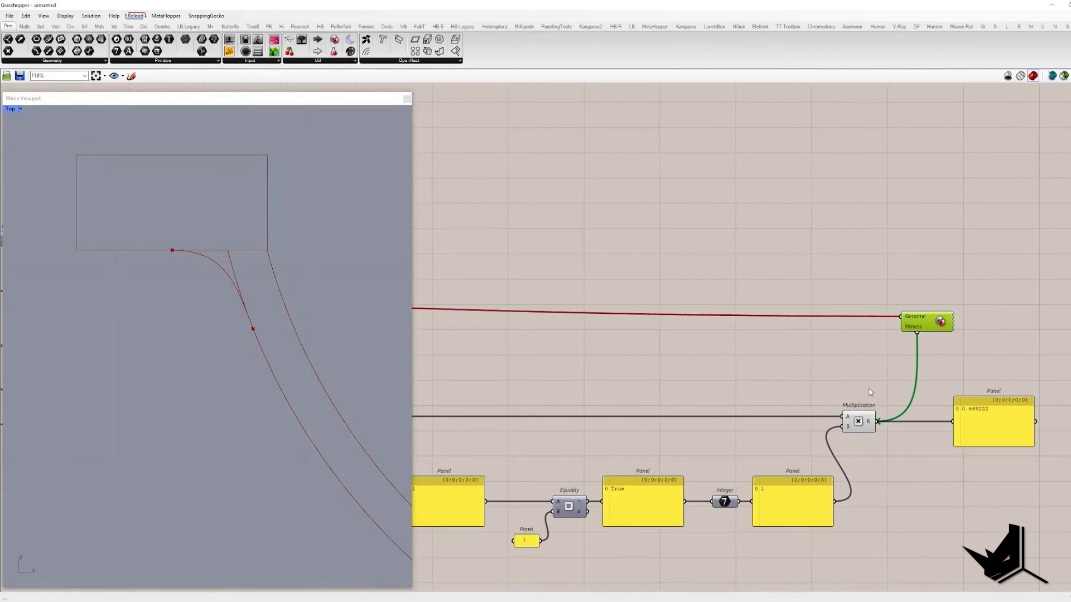
pyautogui.scroll(-3, 863, 386)
pyautogui.scroll(5, 781, 309)
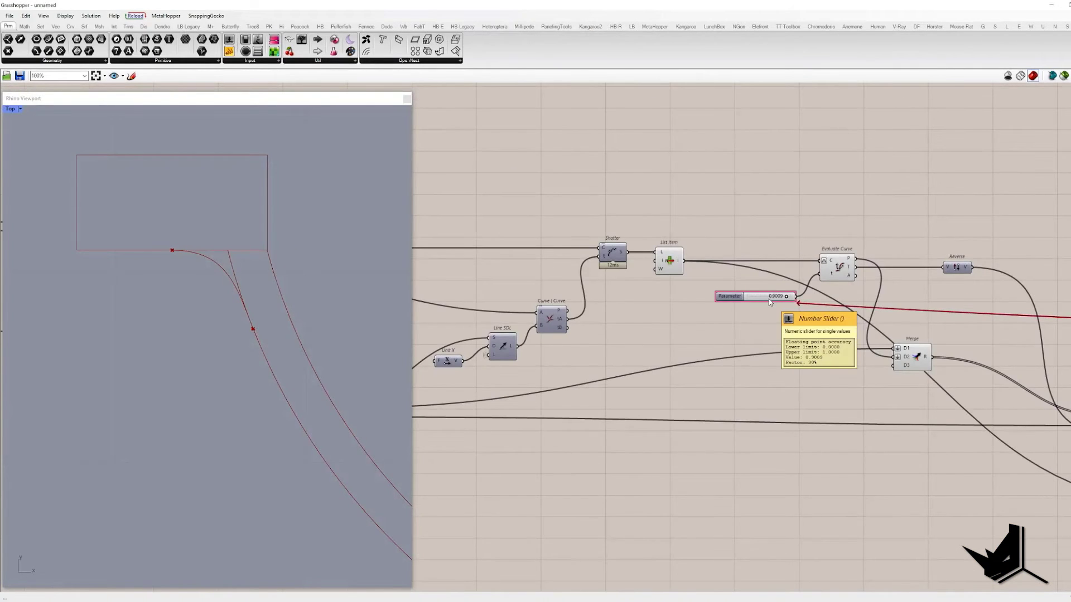
# Step: Capture the viewport and mark the curve endpoint and the interpolated curve
pyautogui.press('Print')
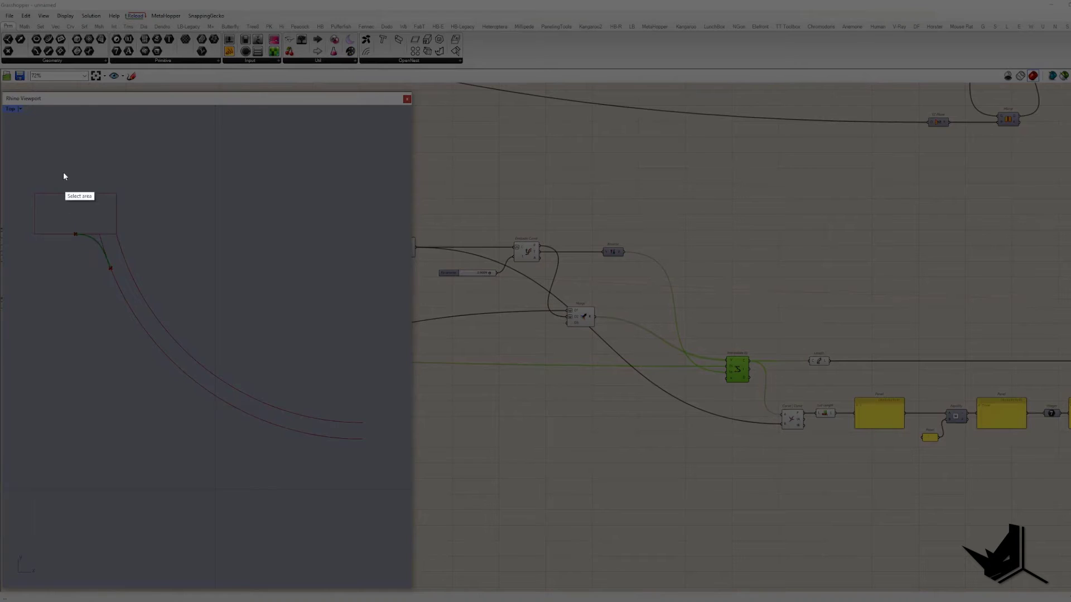
pyautogui.moveTo(63, 171); pyautogui.dragTo(476, 494)
pyautogui.moveTo(108, 269); pyautogui.dragTo(111, 272)
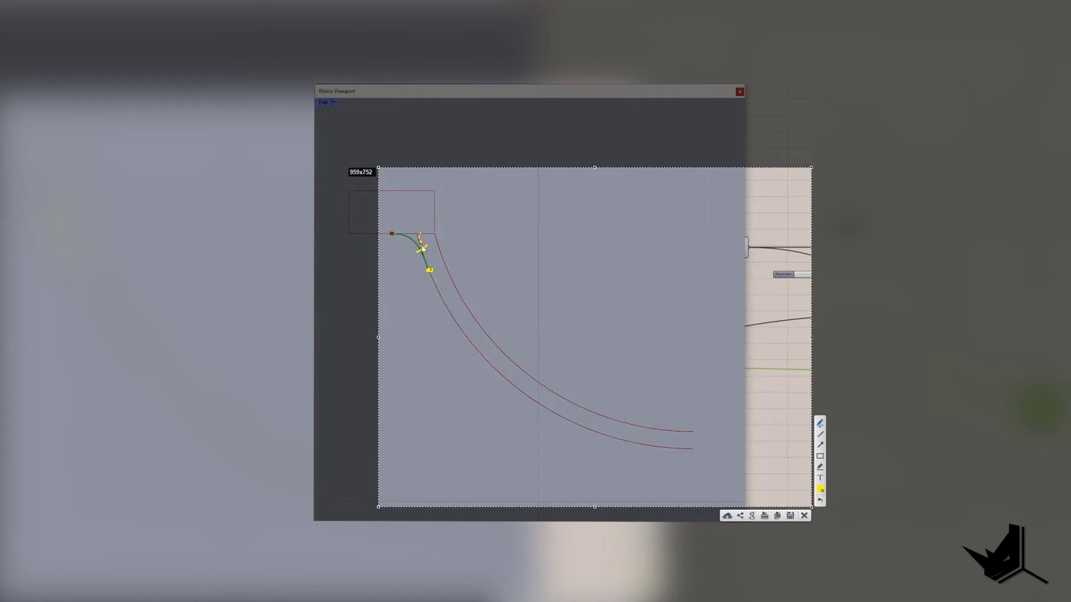
pyautogui.moveTo(422, 249); pyautogui.dragTo(475, 344)
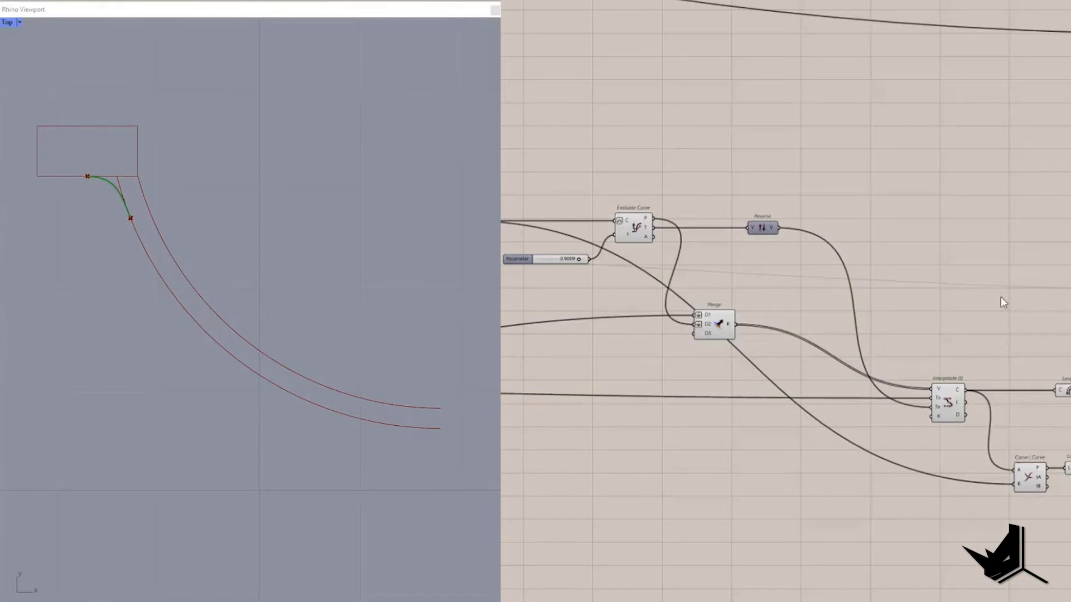
# Step: Feed the arc curve into a Shatter, add a List Item, and reparameterize Shatter's input
pyautogui.doubleClick(1000, 297)
pyautogui.write('shatter')
pyautogui.press('Return')
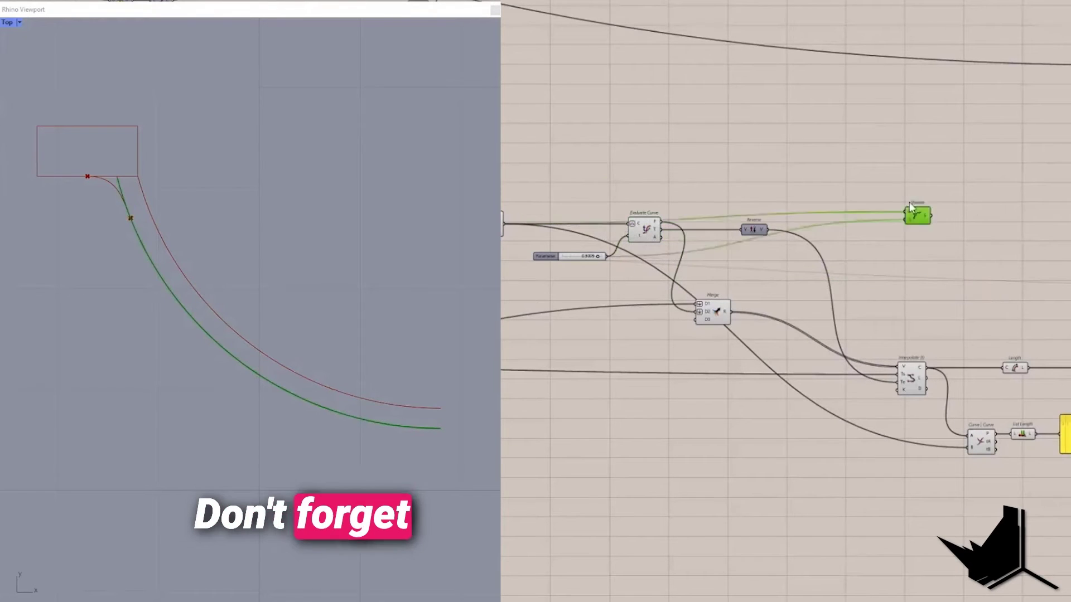
pyautogui.moveTo(917, 215); pyautogui.dragTo(934, 234)
pyautogui.doubleClick(1019, 238)
pyautogui.write('list item')
pyautogui.press('Return')
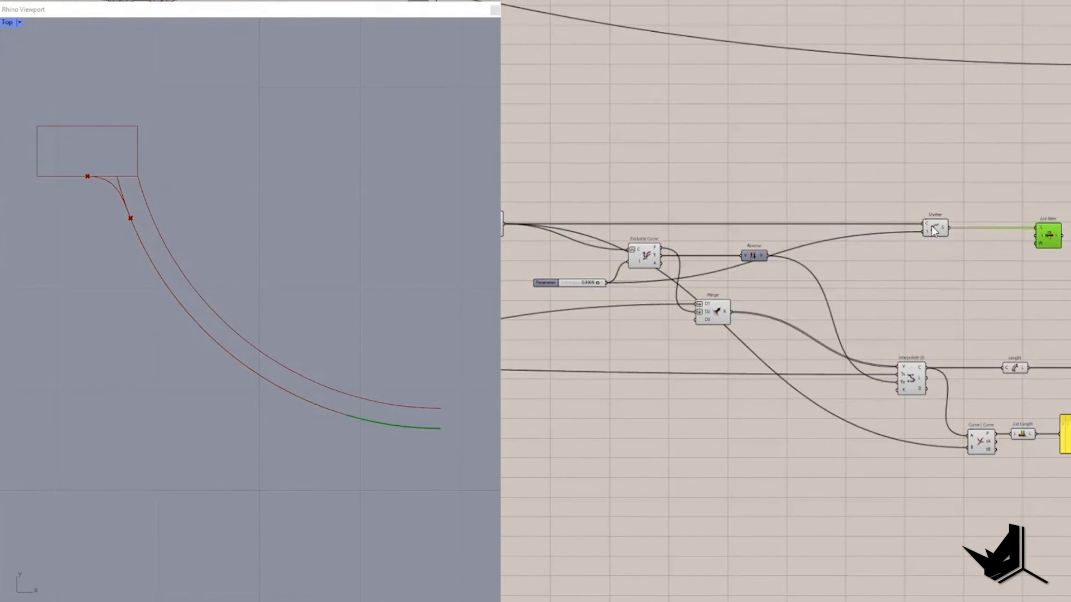
pyautogui.rightClick(927, 224)
pyautogui.click(977, 369)
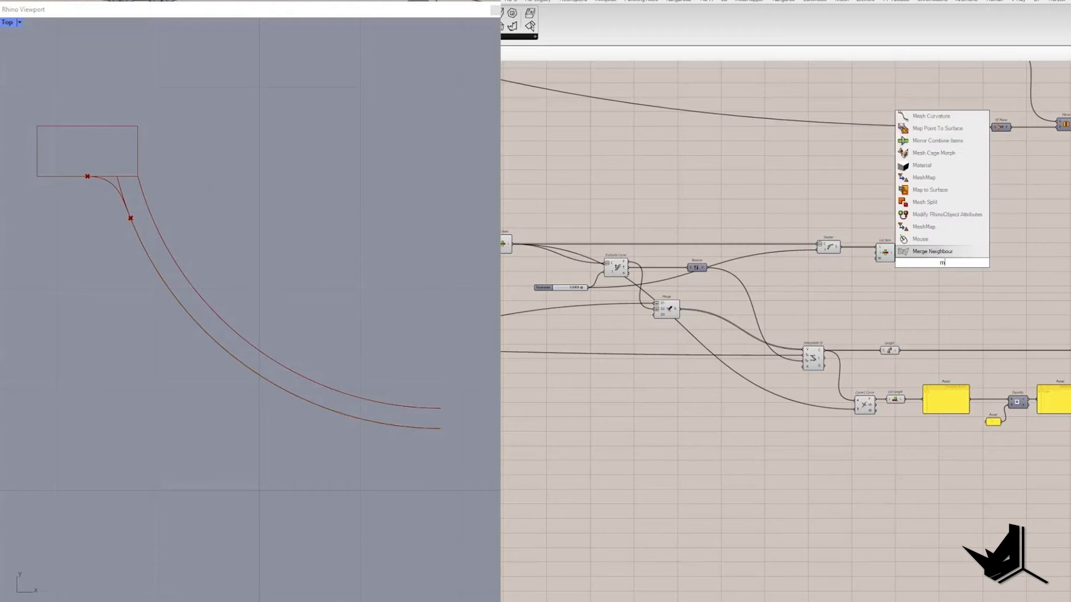
# Step: Add a Merge component after List Item beside Join Curves
pyautogui.click(926, 273)
pyautogui.rightClick(999, 247)
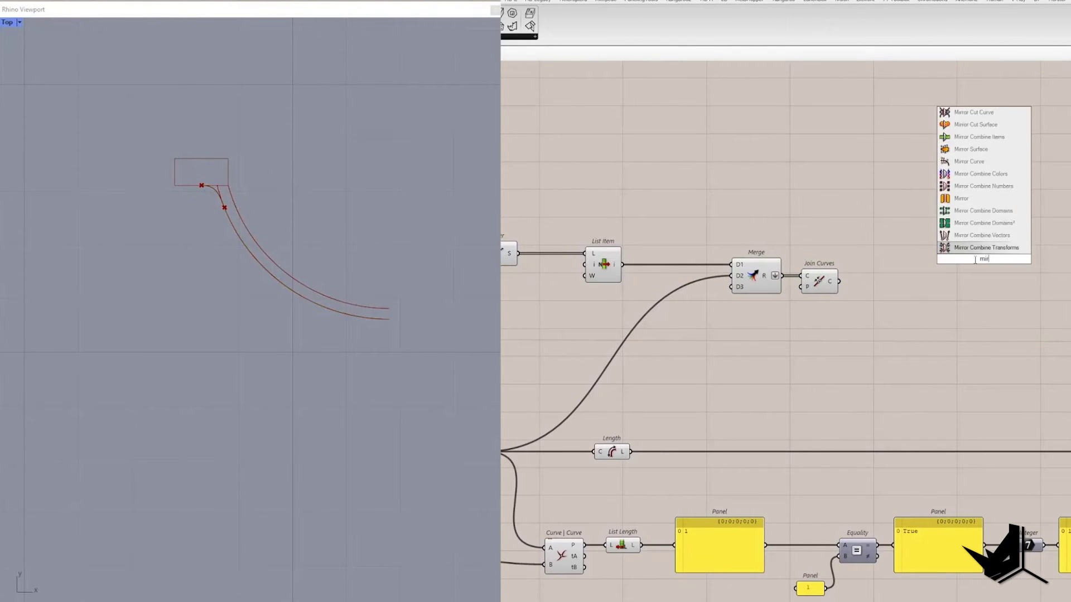
pyautogui.doubleClick(949, 243)
pyautogui.scroll(-5, 986, 318)
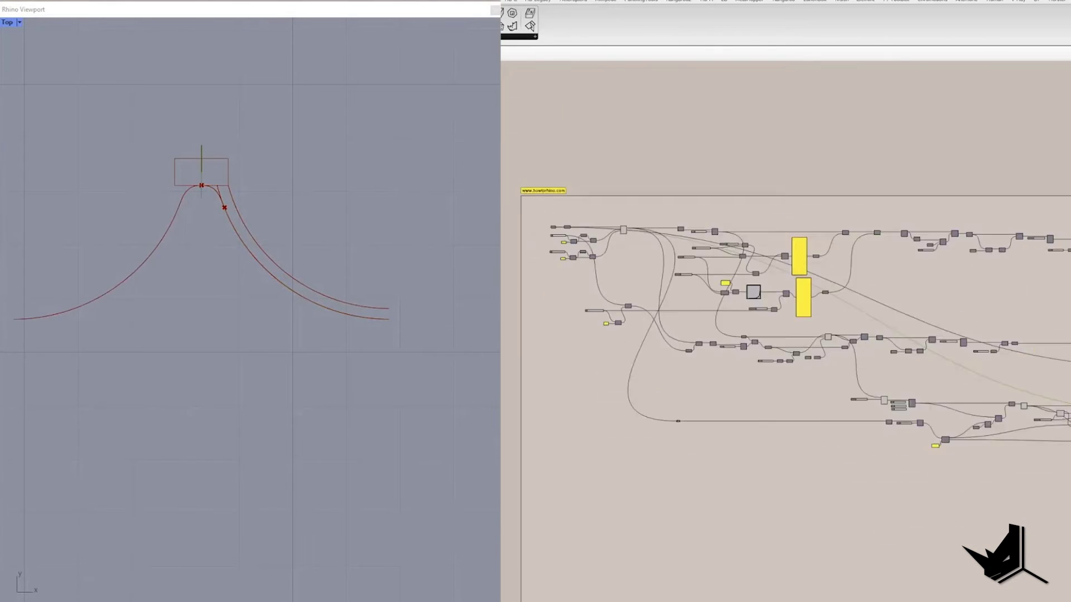
pyautogui.scroll(3, 714, 279)
# Step: Set the upper and lower YZ Plane input wires to Hidden
pyautogui.rightClick(707, 280)
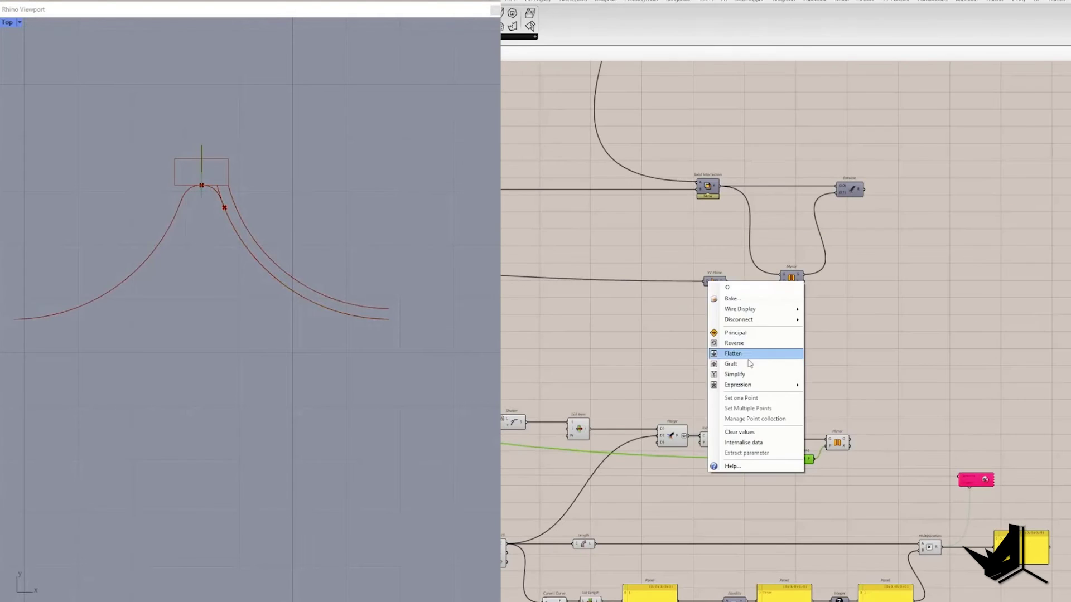
pyautogui.click(830, 331)
pyautogui.rightClick(794, 459)
pyautogui.click(920, 489)
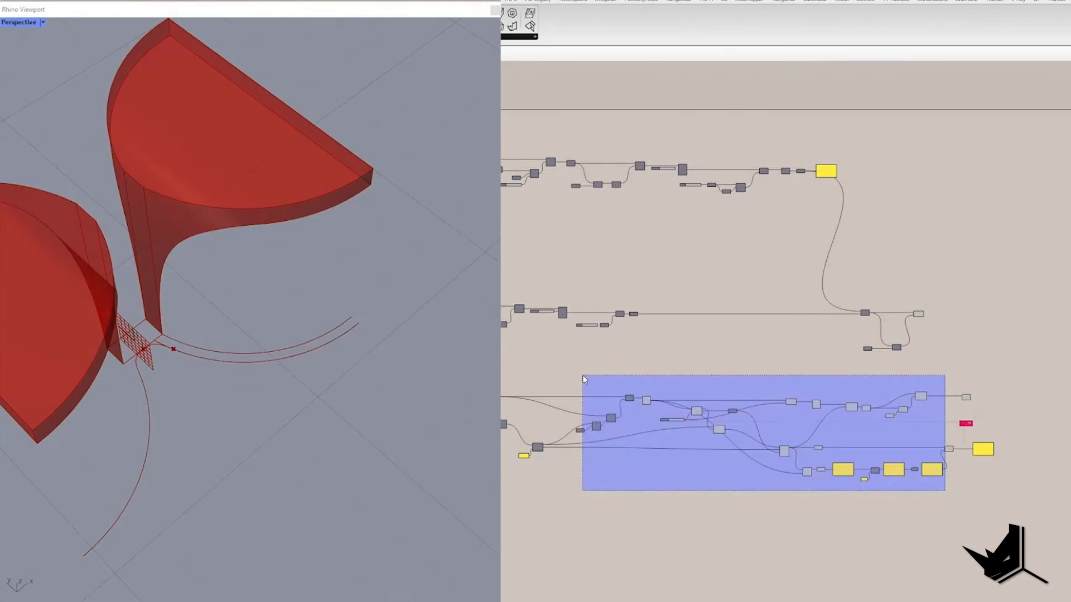
pyautogui.scroll(2, 781, 390)
pyautogui.scroll(-2, 781, 390)
pyautogui.moveTo(800, 451); pyautogui.dragTo(672, 370)
pyautogui.scroll(6, 263, 279)
# Step: Add a Move component beside the Panel and Evaluate Curve components
pyautogui.scroll(3, 752, 418)
pyautogui.scroll(3, 751, 418)
pyautogui.moveTo(767, 539); pyautogui.dragTo(694, 471)
pyautogui.doubleClick(586, 456)
pyautogui.write('mo')
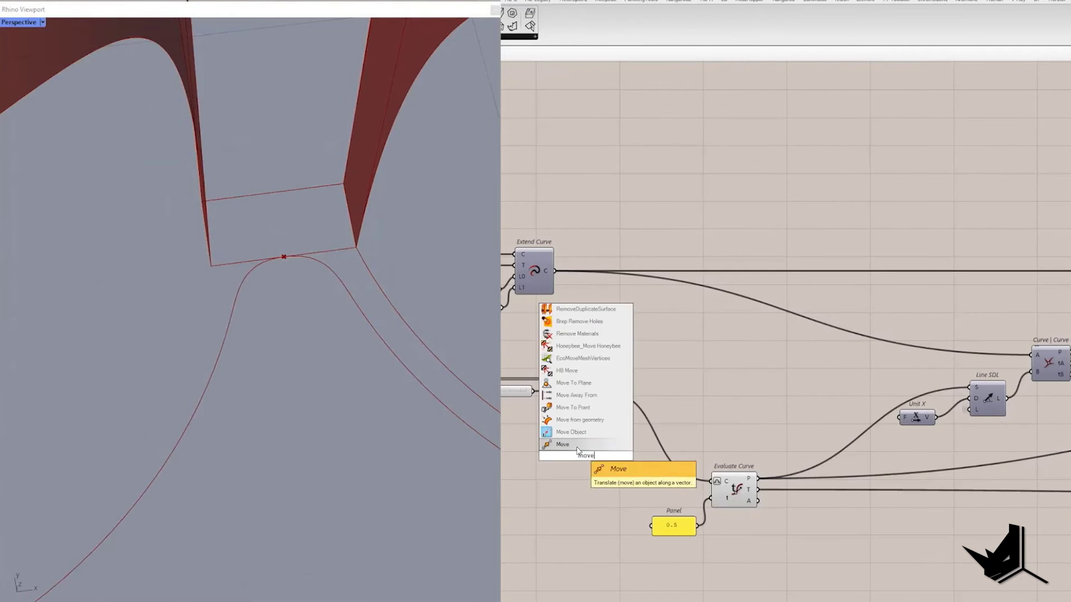
pyautogui.write('ve')
pyautogui.press('Return')
pyautogui.scroll(-5, 613, 463)
pyautogui.moveTo(627, 409); pyautogui.dragTo(904, 504)
pyautogui.scroll(3, 669, 424)
pyautogui.click(629, 475)
pyautogui.scroll(5, 619, 457)
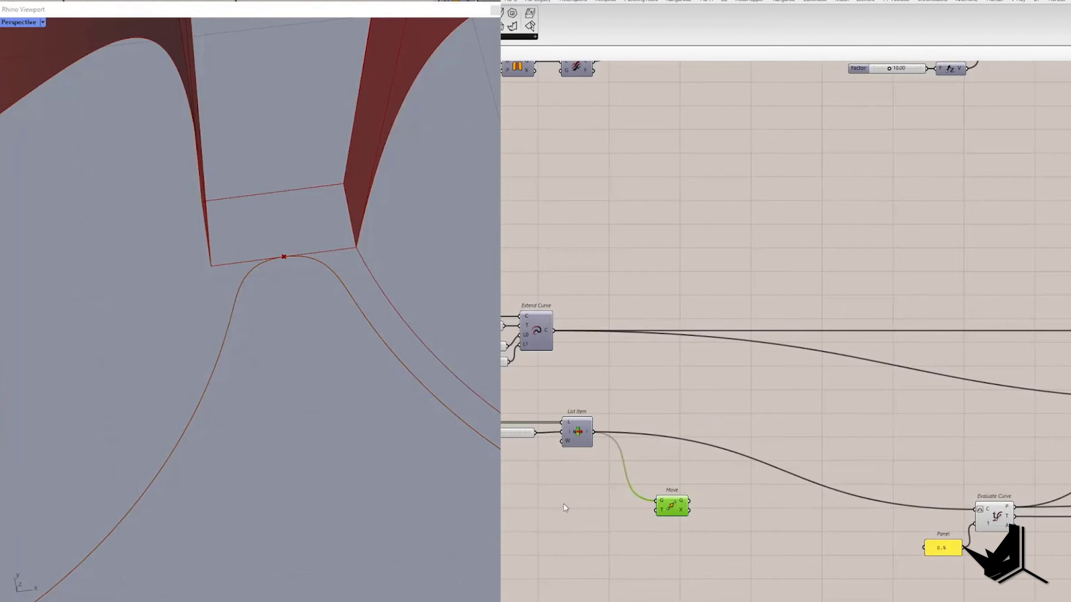
# Step: Drive Move with a reversed Unit Y vector and a 0–0.1 number slider
pyautogui.write('unit y')
pyautogui.press('Return')
pyautogui.doubleClick(597, 507)
pyautogui.write('reverse')
pyautogui.press('Return')
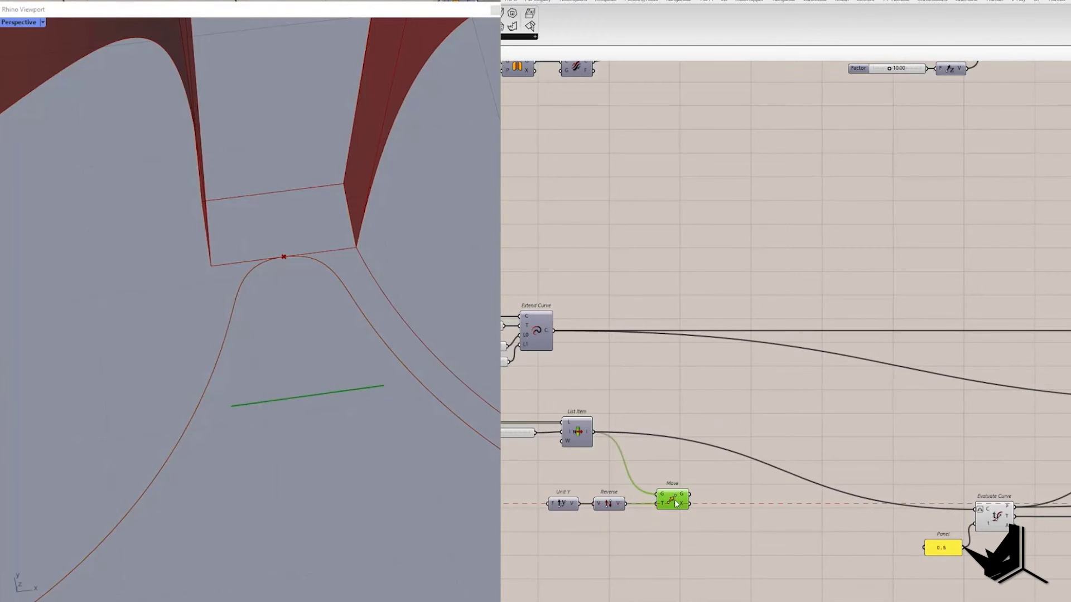
pyautogui.moveTo(620, 495); pyautogui.dragTo(733, 495, button='right')
pyautogui.doubleClick(602, 501)
pyautogui.press('Return')
pyautogui.doubleClick(611, 504)
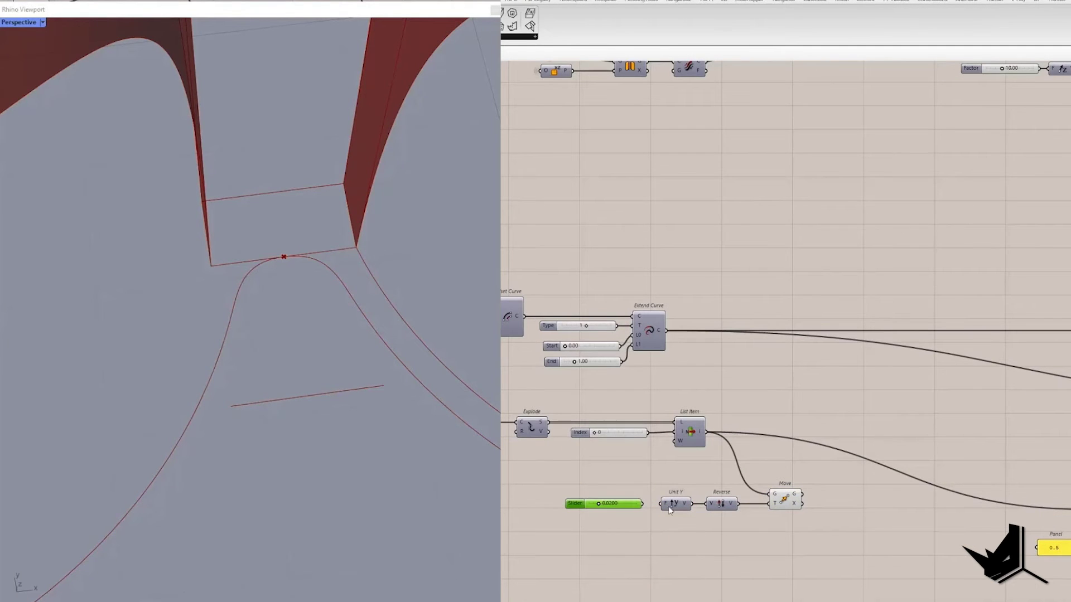
pyautogui.moveTo(807, 502); pyautogui.dragTo(1062, 505)
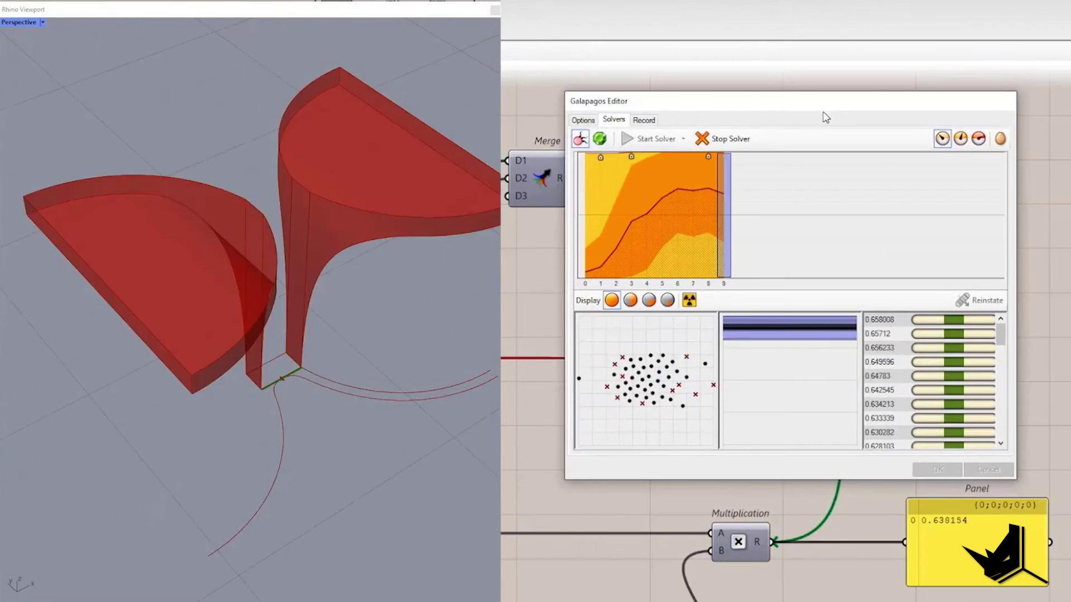
# Step: Stop Galapagos at best value 0.660228, then add a Mirror with its input wire hidden
pyautogui.click(718, 139)
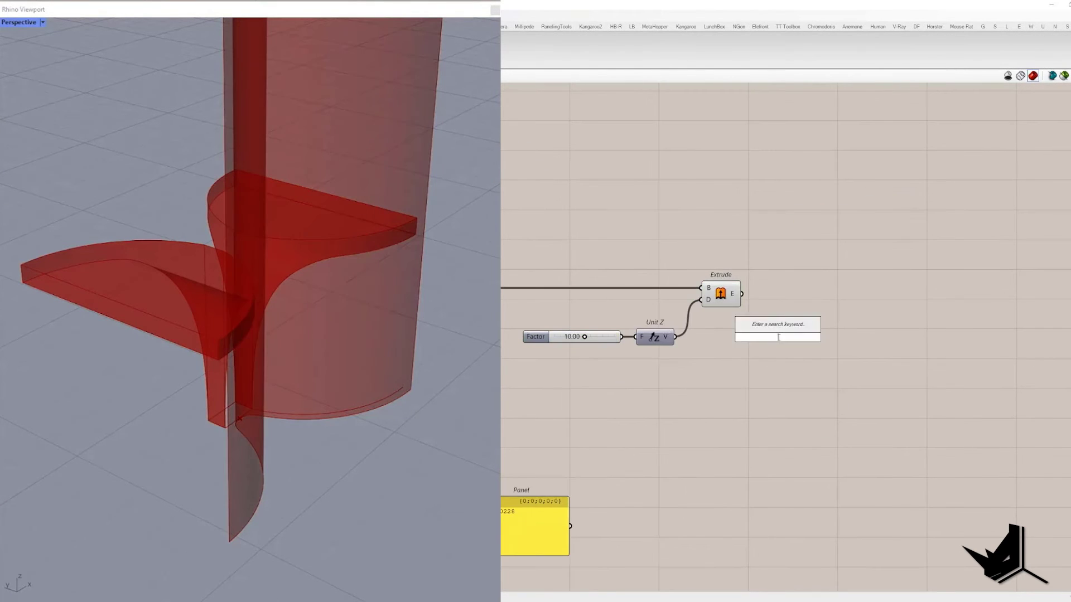
pyautogui.write('mirror')
pyautogui.press('Return')
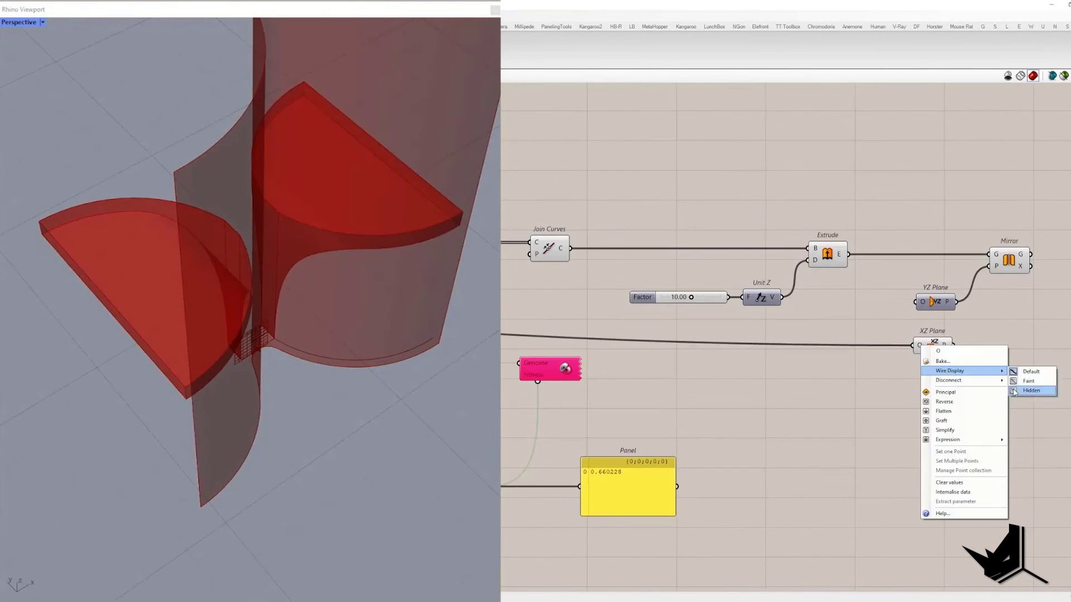
pyautogui.click(1031, 390)
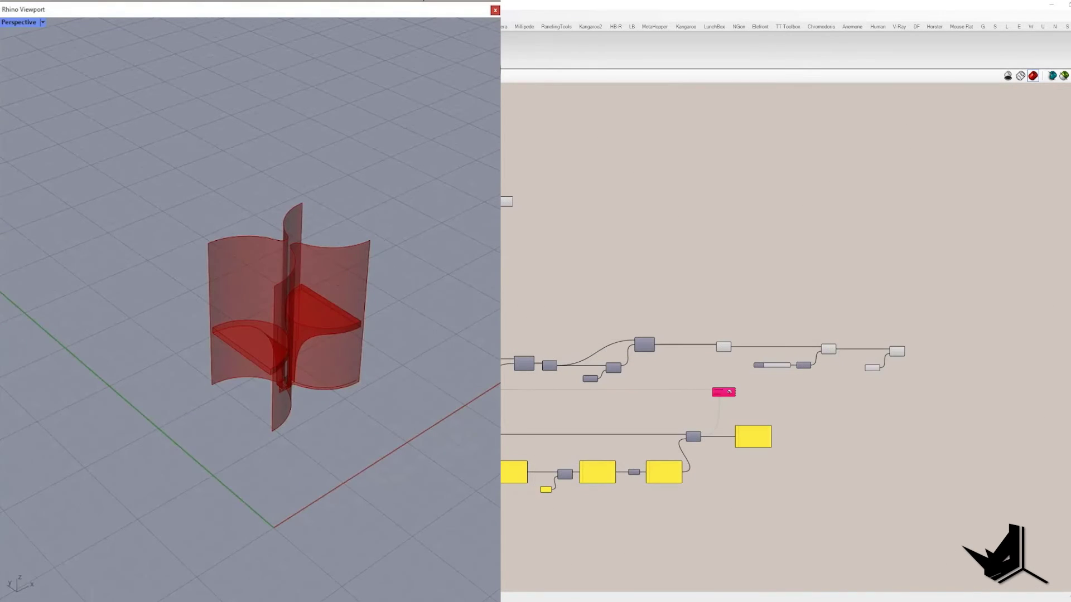
# Step: Turn off the Grasshopper preview and hide the baked walls
pyautogui.rightClick(546, 212)
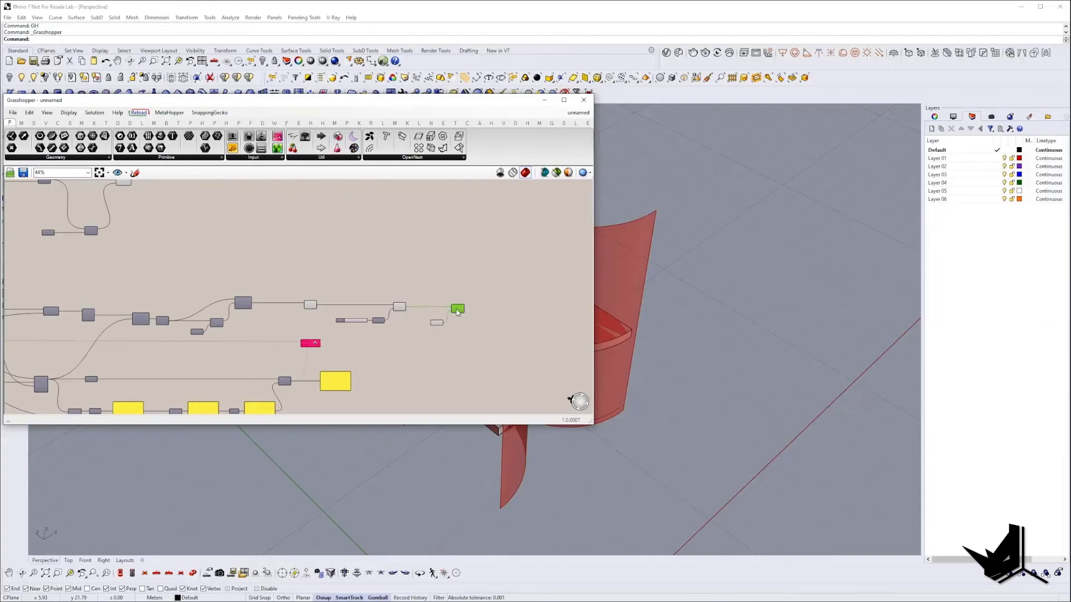
pyautogui.rightClick(436, 258)
pyautogui.click(457, 271)
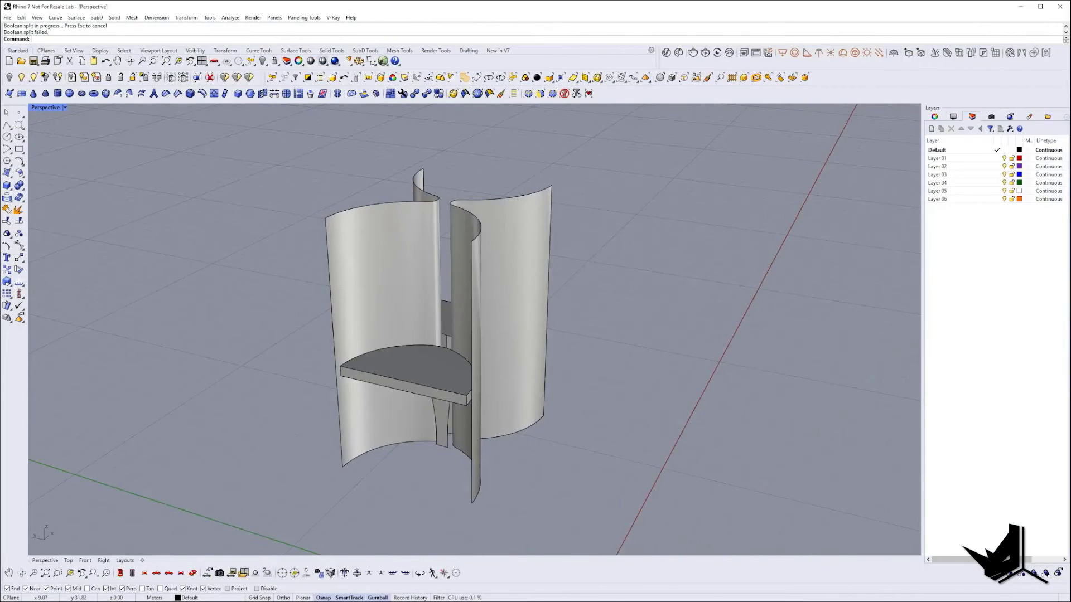
pyautogui.click(541, 305)
pyautogui.hotkey('ctrl', 'h')
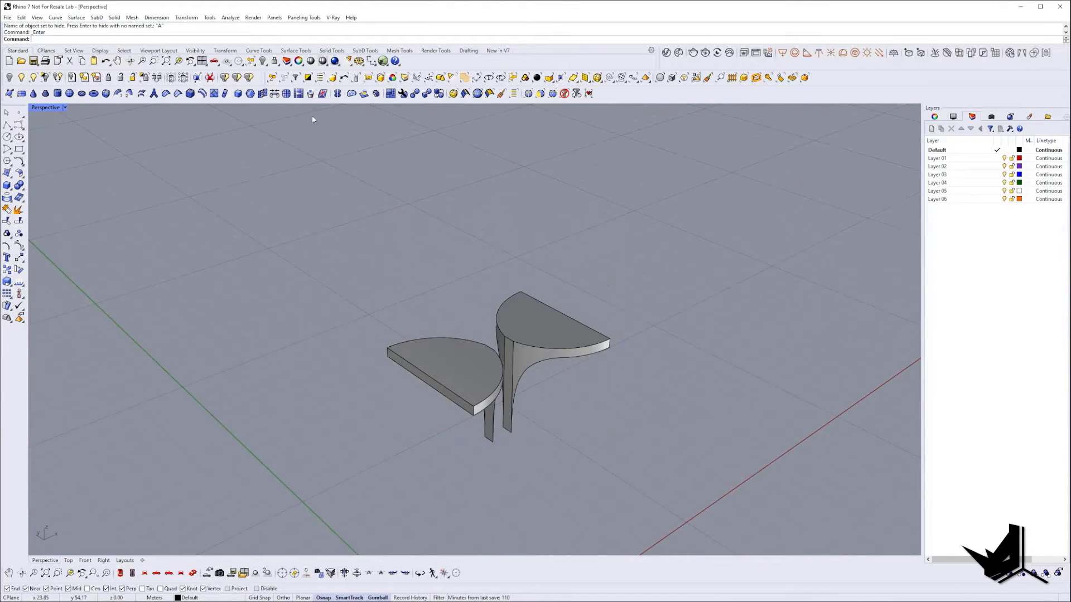
# Step: Pick three shelf surfaces to extract with ExtractSrf (EXS)
pyautogui.scroll(2, 515, 397)
pyautogui.moveTo(558, 390); pyautogui.dragTo(468, 373, button='right')
pyautogui.write('EXS')
pyautogui.click(497, 385)
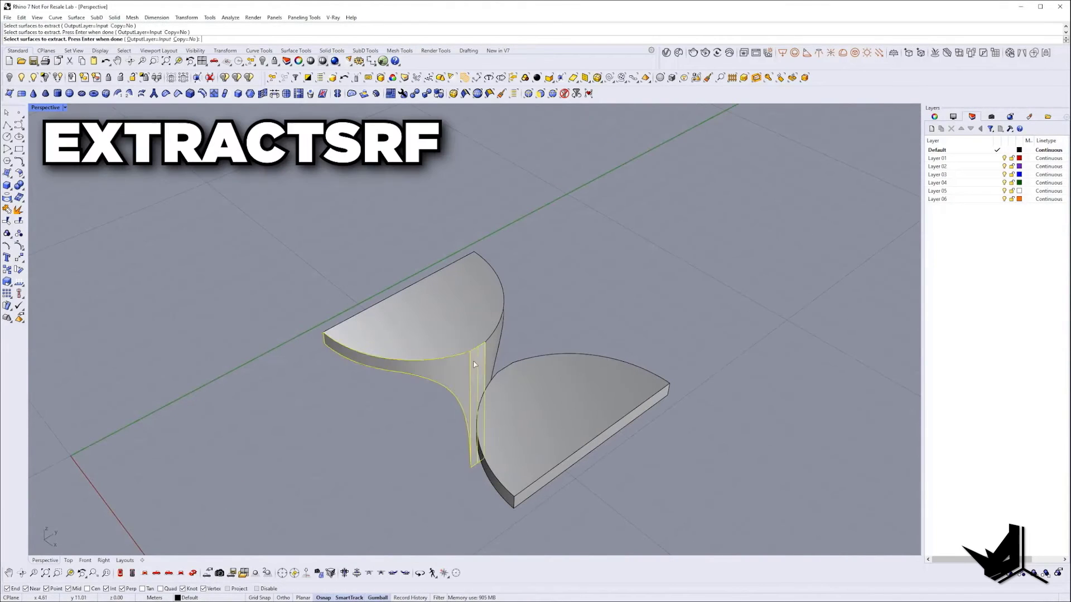
pyautogui.click(505, 274)
pyautogui.click(538, 304)
# Step: Delete the extracted shelf faces and duplicate the shelf's curved edge
pyautogui.moveTo(538, 304); pyautogui.dragTo(512, 305, button='right')
pyautogui.press('Return')
pyautogui.press('Delete')
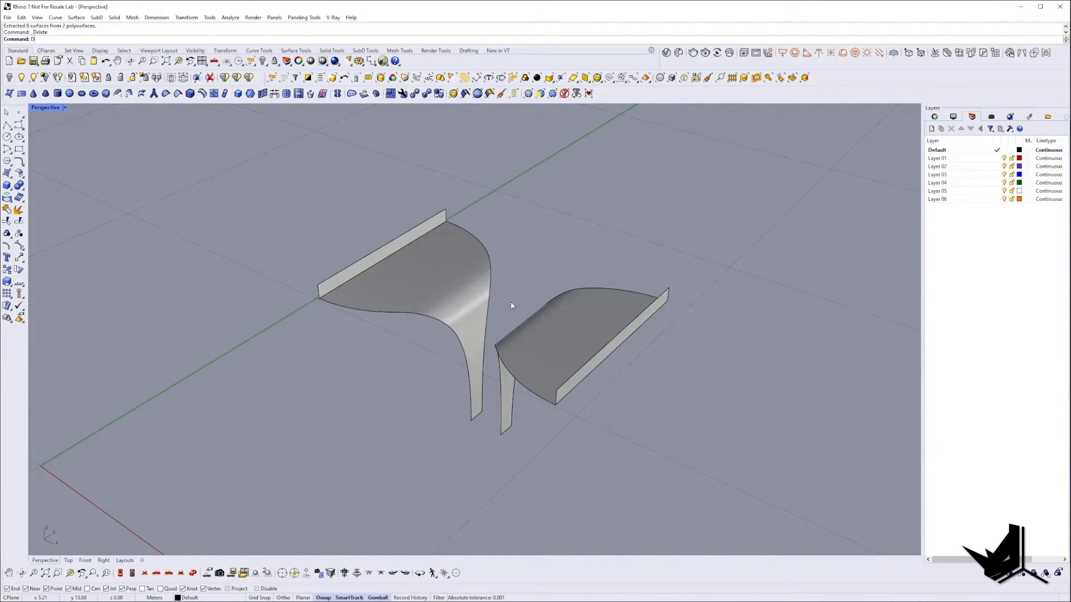
pyautogui.click(459, 344)
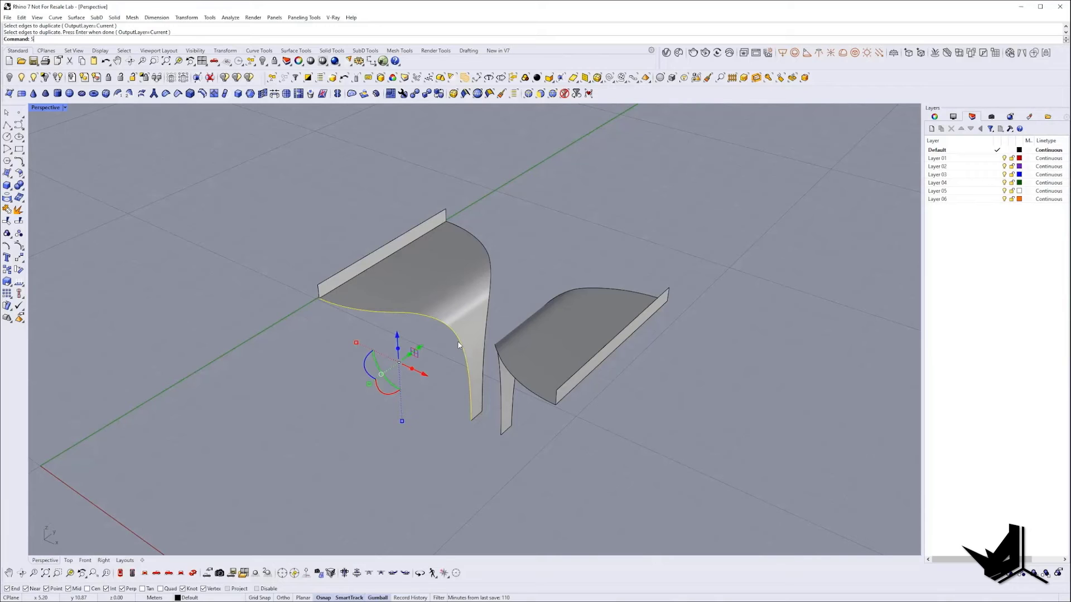
# Step: Flatten the duplicated edge with SetPt, aligning only the X coordinate
pyautogui.write('SP')
pyautogui.press('Return')
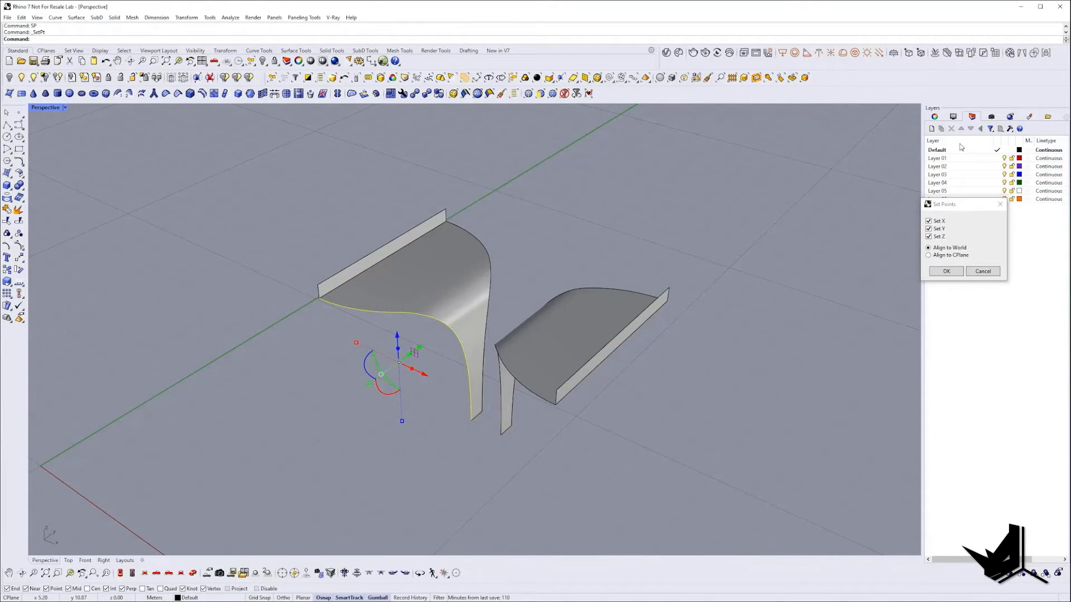
pyautogui.moveTo(959, 207); pyautogui.dragTo(885, 163)
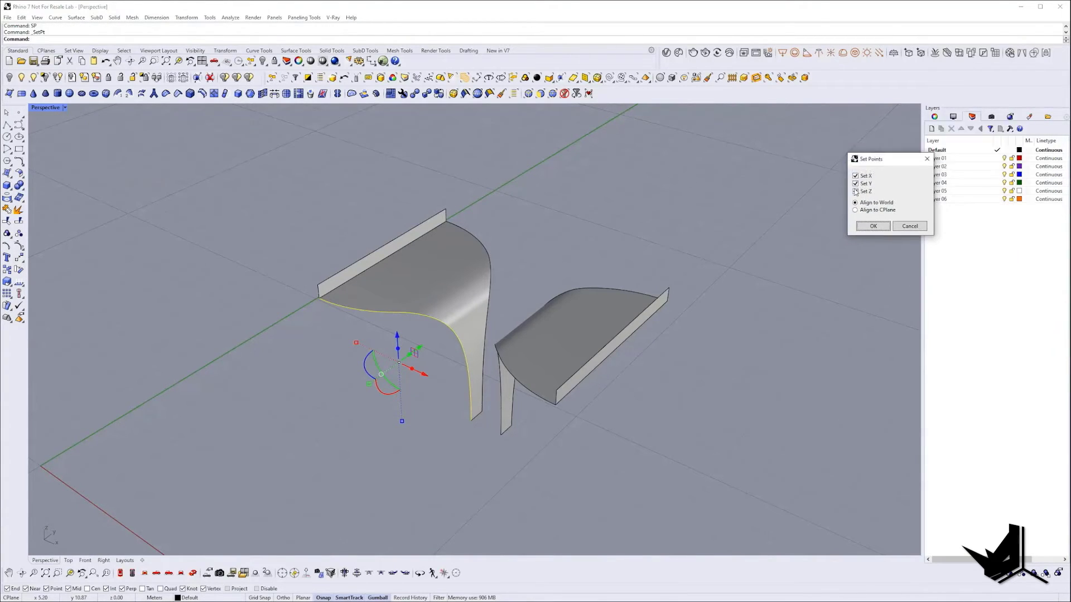
pyautogui.click(855, 183)
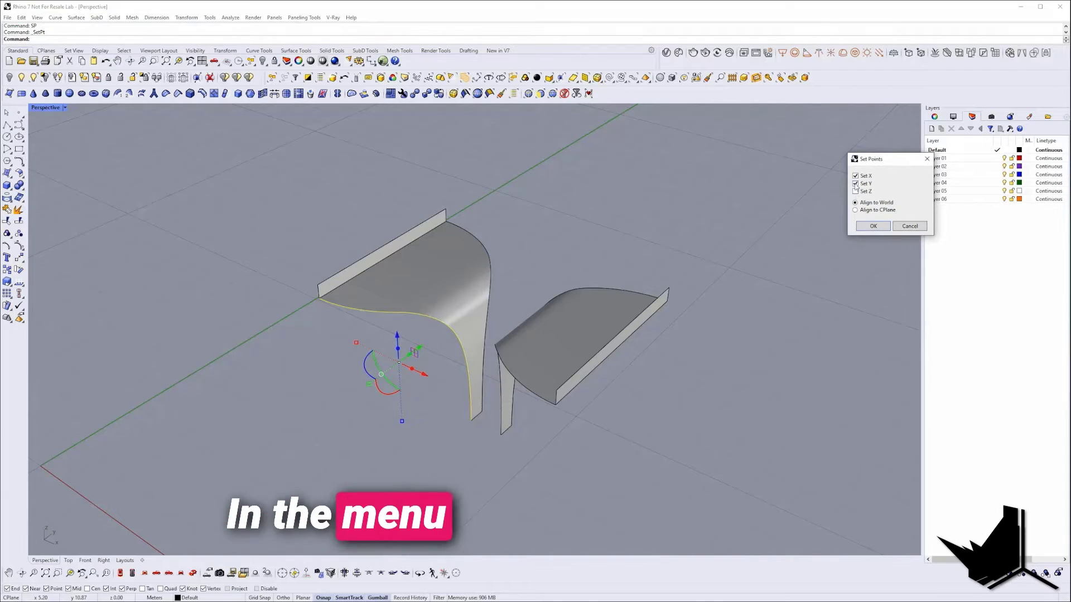
pyautogui.click(873, 226)
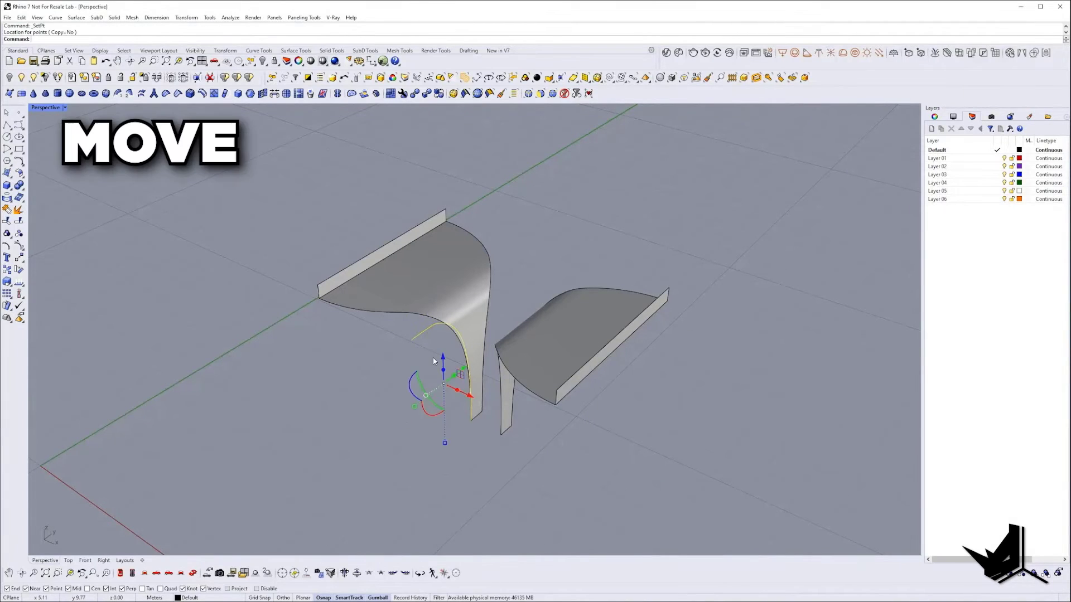
pyautogui.click(453, 419)
# Step: Rebuild the curve and turn on its control points to grab the end point
pyautogui.moveTo(491, 362); pyautogui.dragTo(541, 366, button='right')
pyautogui.write('Re')
pyautogui.press('Return')
pyautogui.press('Return')
pyautogui.scroll(2, 564, 410)
pyautogui.moveTo(563, 410); pyautogui.dragTo(575, 396, button='right')
pyautogui.press('F10')
pyautogui.click(574, 397)
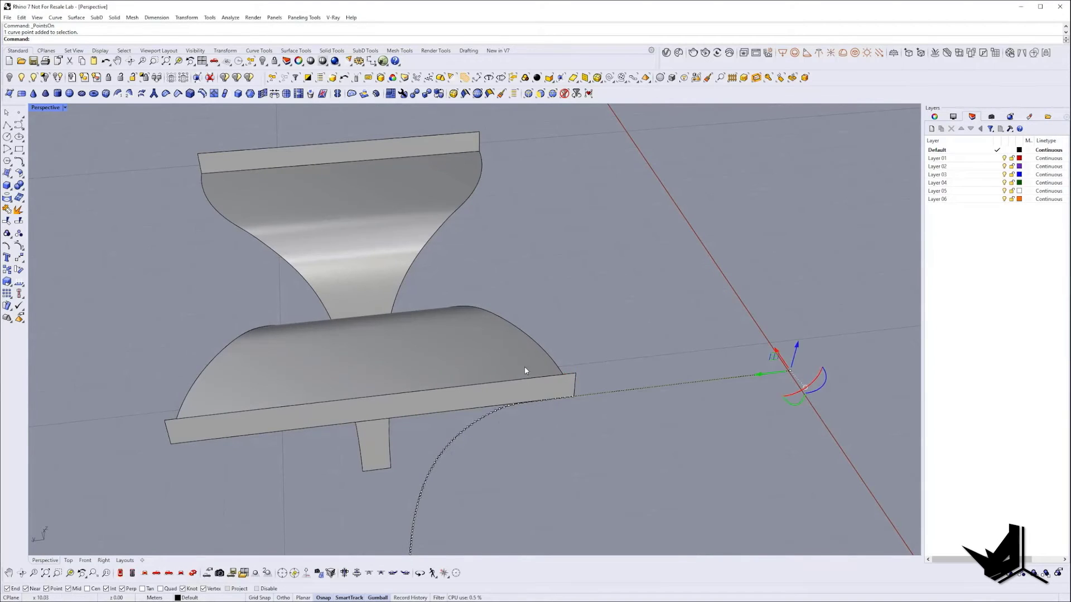
# Step: Extrude the reshaped curve into a surface
pyautogui.scroll(-3, 557, 362)
pyautogui.click(573, 360)
pyautogui.moveTo(572, 360); pyautogui.dragTo(552, 324, button='right')
pyautogui.write('E')
pyautogui.press('Return')
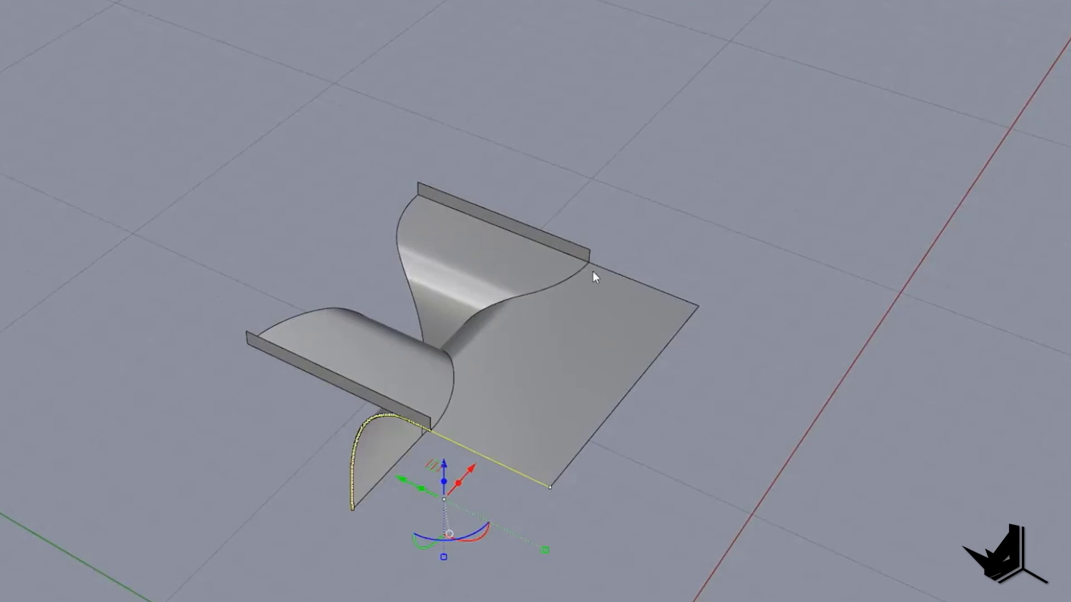
pyautogui.moveTo(595, 275); pyautogui.dragTo(432, 338, button='right')
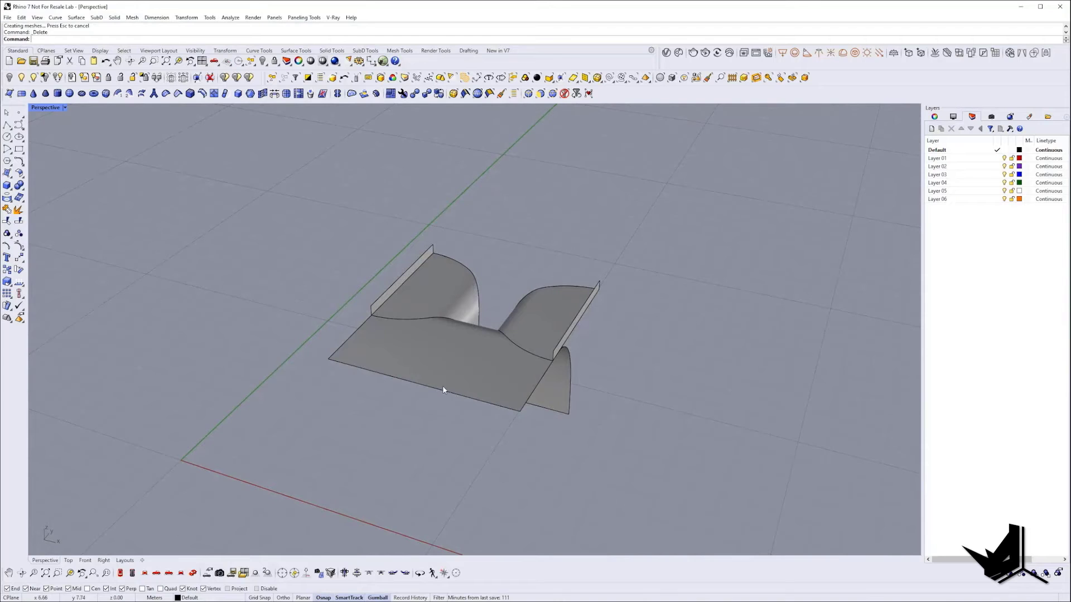
# Step: Copy the front surface to the left
pyautogui.click(443, 389)
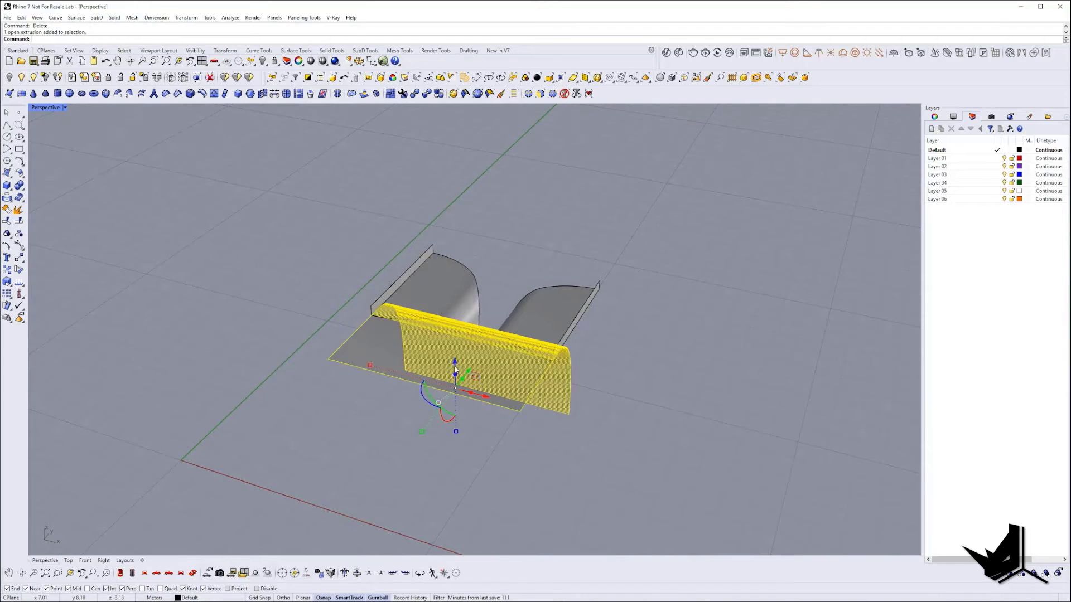
pyautogui.write('copy')
pyautogui.press('Return')
pyautogui.click(436, 432)
pyautogui.click(204, 365)
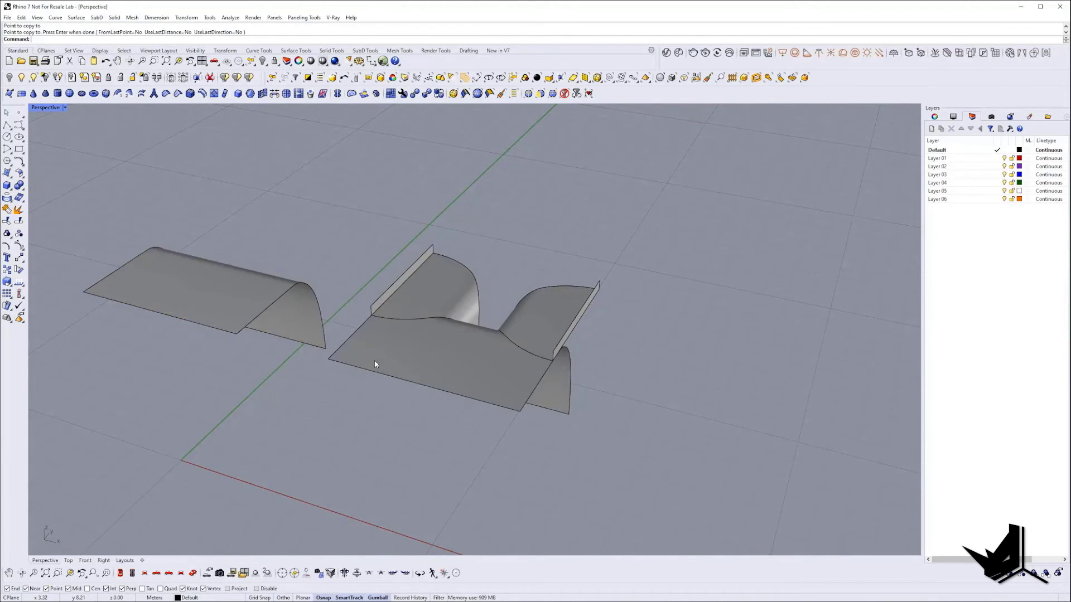
pyautogui.moveTo(373, 360); pyautogui.dragTo(379, 312, button='right')
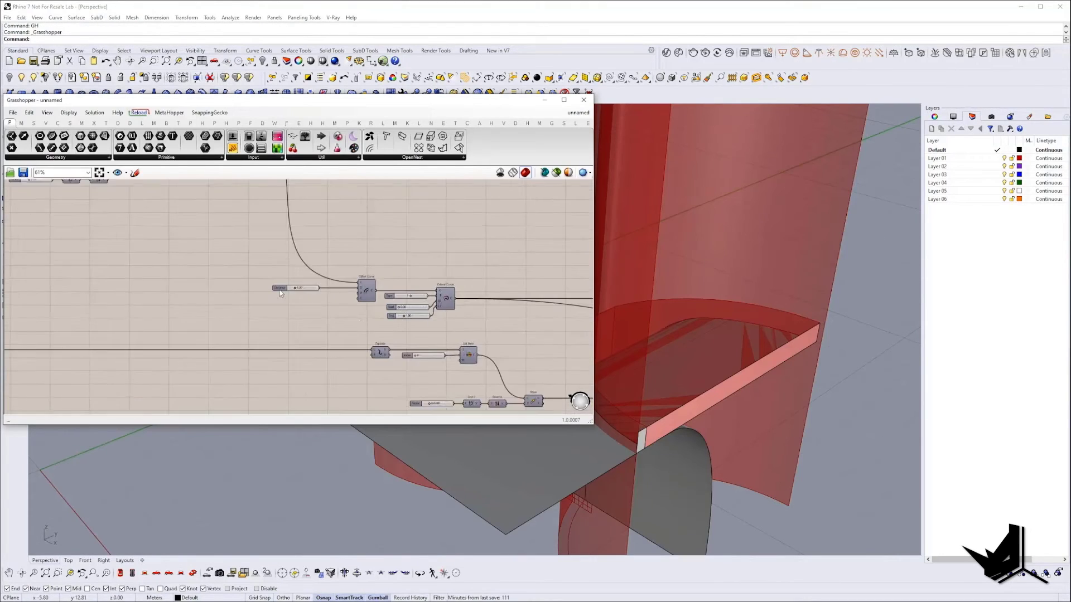
pyautogui.scroll(5, 280, 293)
# Step: Extrude another strip 7 m between the shelves
pyautogui.moveTo(88, 248); pyautogui.dragTo(286, 320)
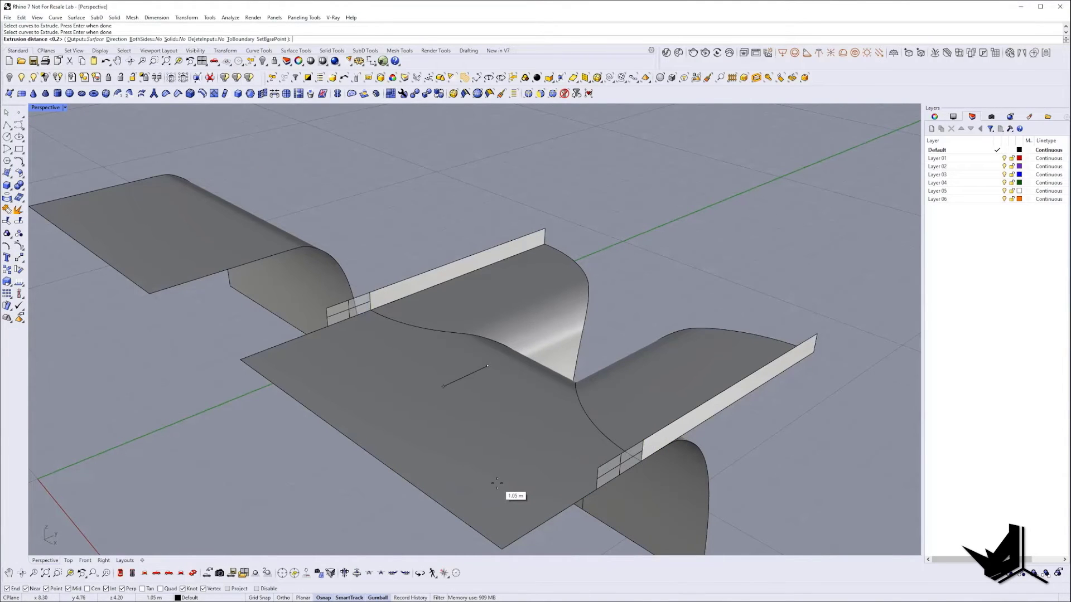
pyautogui.write('E')
pyautogui.press('Return')
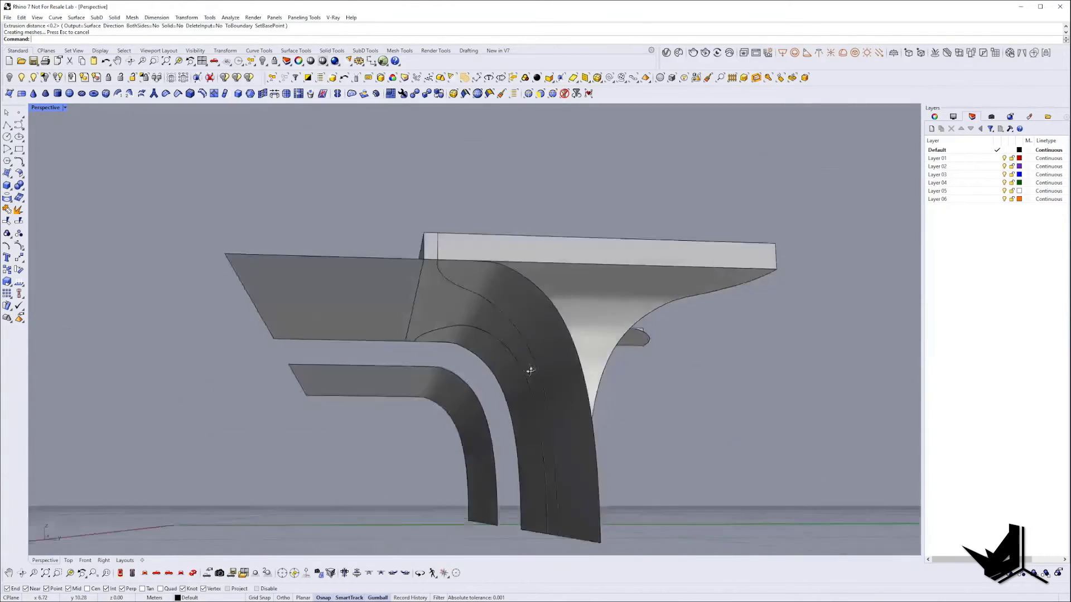
pyautogui.moveTo(528, 371); pyautogui.dragTo(542, 296, button='right')
pyautogui.write('DE')
pyautogui.press('Return')
# Step: Join the box's duplicated top edges and split the polysurface with that curve
pyautogui.click(559, 186)
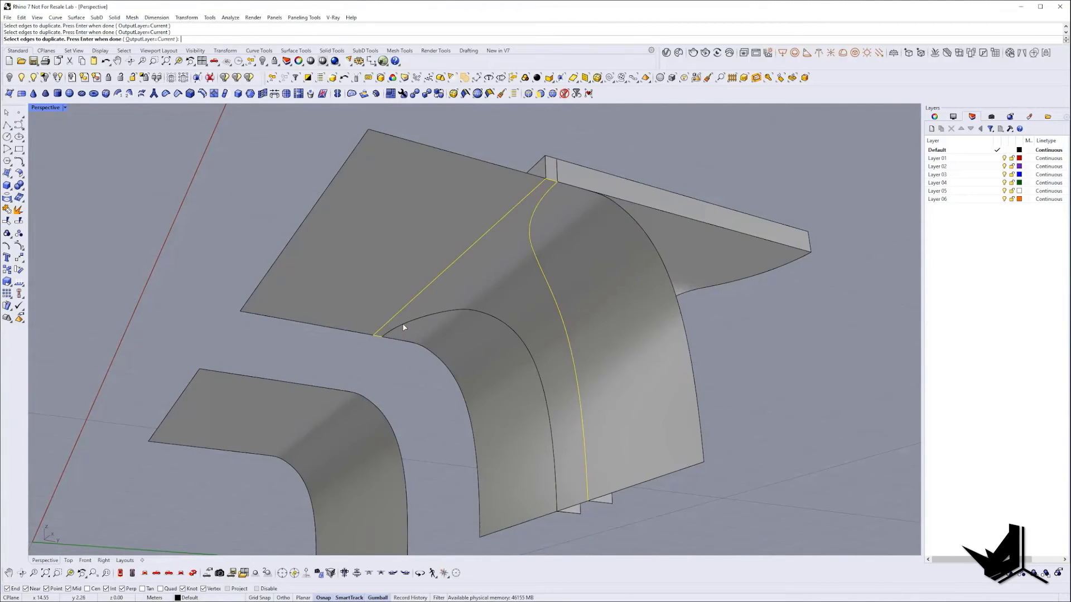
pyautogui.write('j')
pyautogui.press('Return')
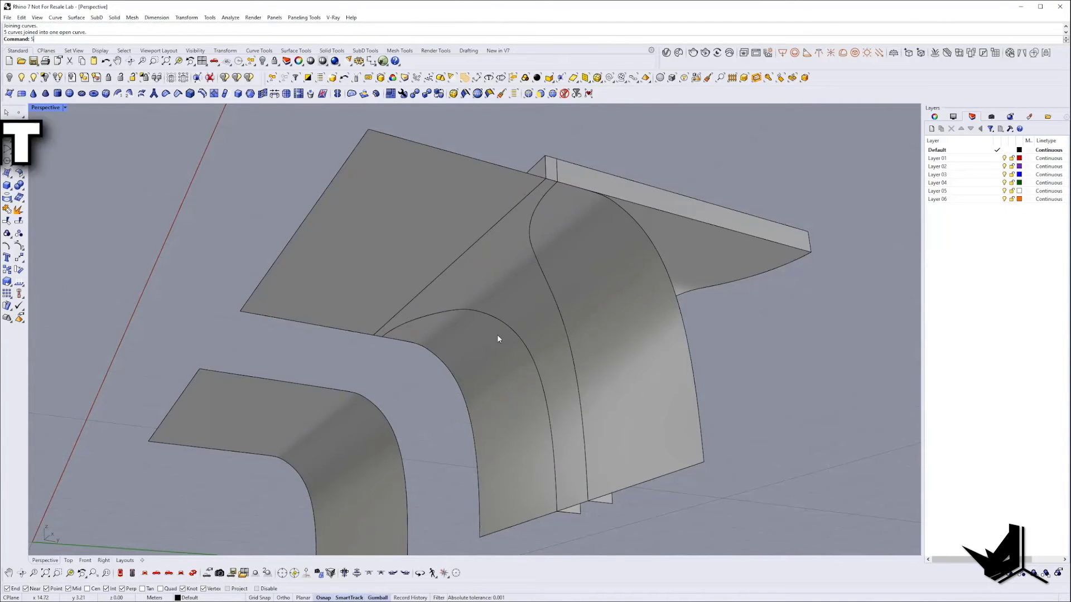
pyautogui.write('s')
pyautogui.press('Return')
pyautogui.click(393, 218)
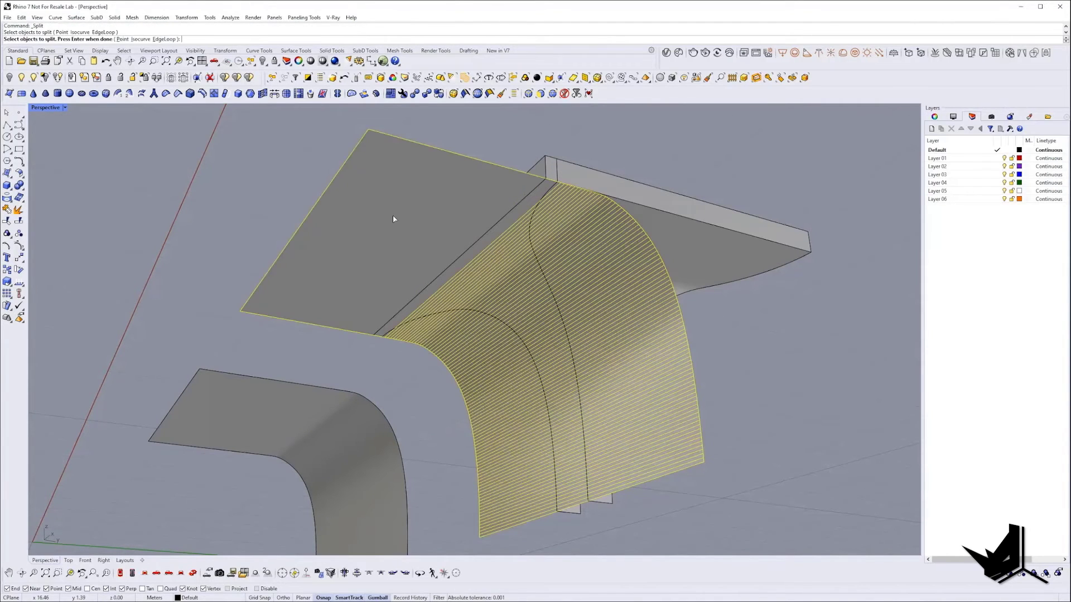
pyautogui.click(504, 220)
pyautogui.click(534, 243)
pyautogui.press('Return')
# Step: Select the right strip, top surface, middle arc strip and front leg surface
pyautogui.click(583, 259)
pyautogui.keyDown('shift'); pyautogui.click(467, 333); pyautogui.keyUp('shift')
pyautogui.keyDown('shift'); pyautogui.click(467, 332); pyautogui.keyUp('shift')
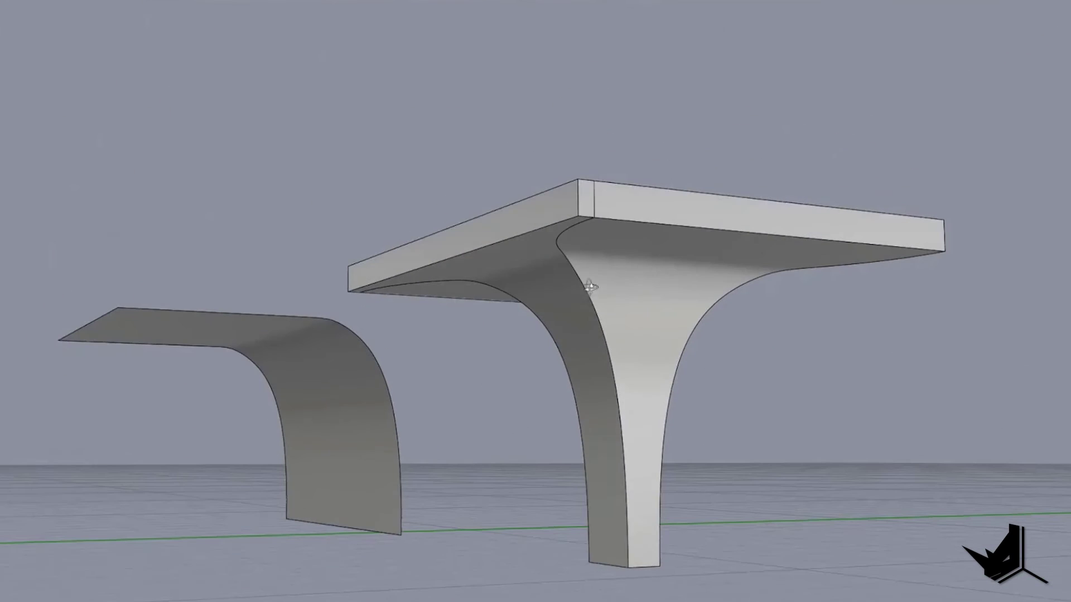
pyautogui.click(537, 258)
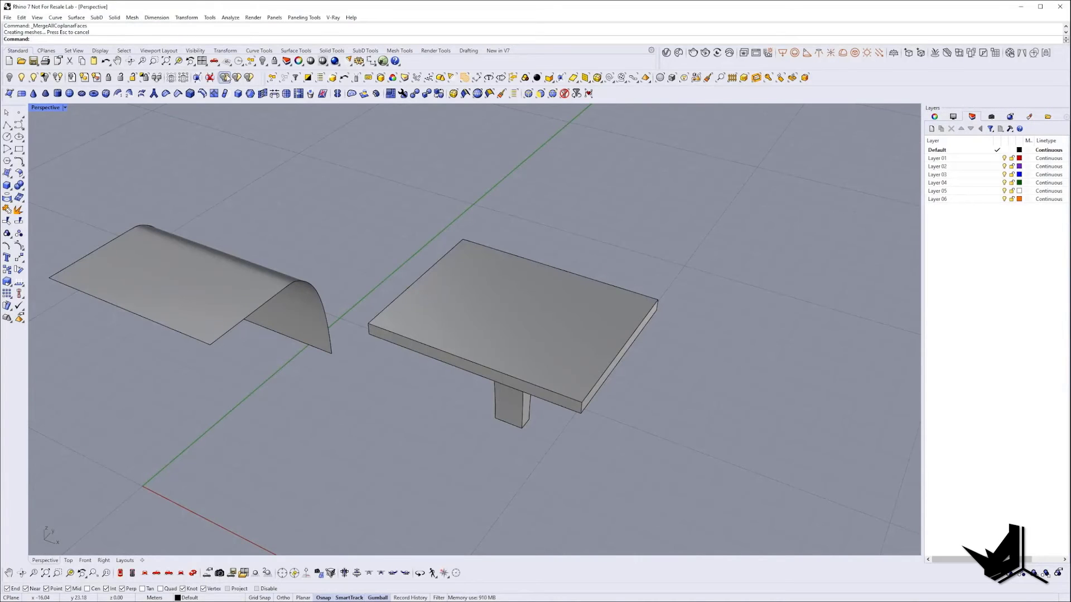
# Step: Show the hidden curved surfaces and BooleanSplit the table with them
pyautogui.click(225, 77)
pyautogui.scroll(3, 457, 315)
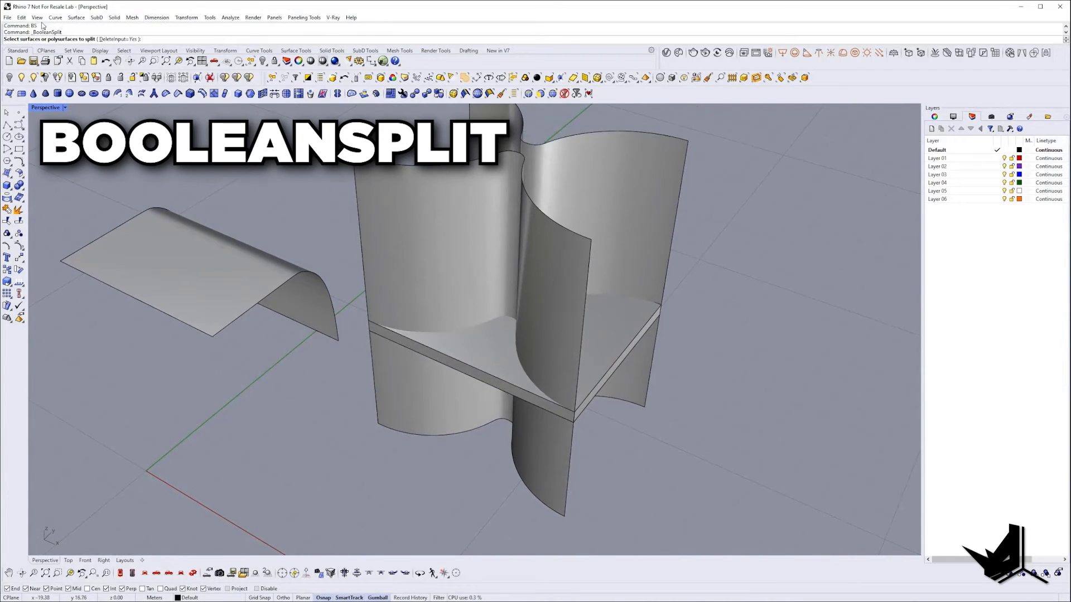
pyautogui.click(513, 363)
pyautogui.press('Return')
pyautogui.click(585, 195)
pyautogui.press('Return')
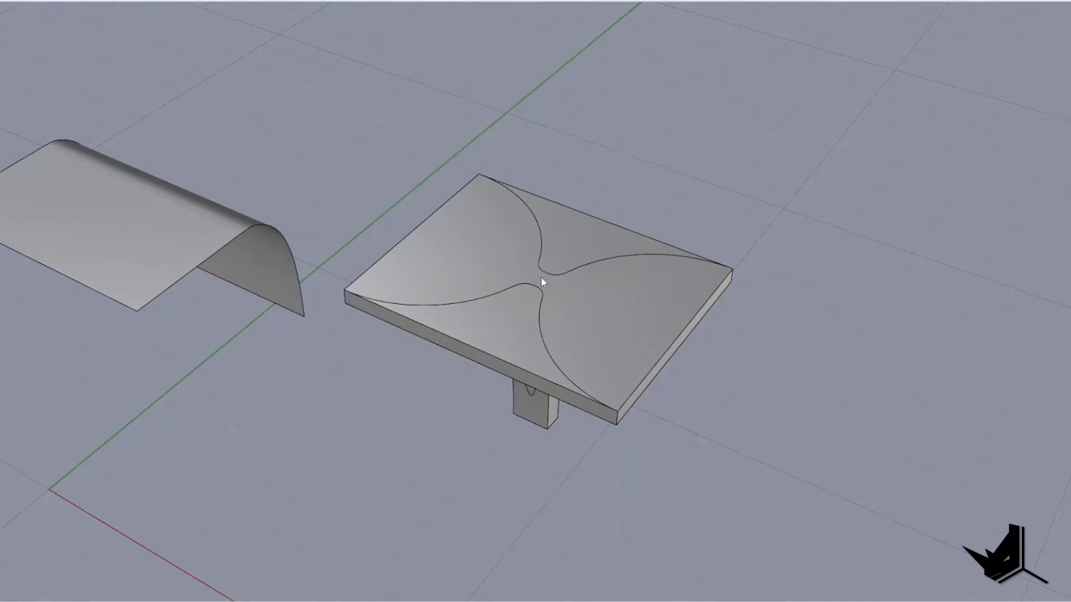
# Step: Delete the unwanted table piece, leaving the bow-tie top flaring into the post
pyautogui.click(561, 266)
pyautogui.press('Delete')
pyautogui.moveTo(583, 332); pyautogui.dragTo(491, 338, button='right')
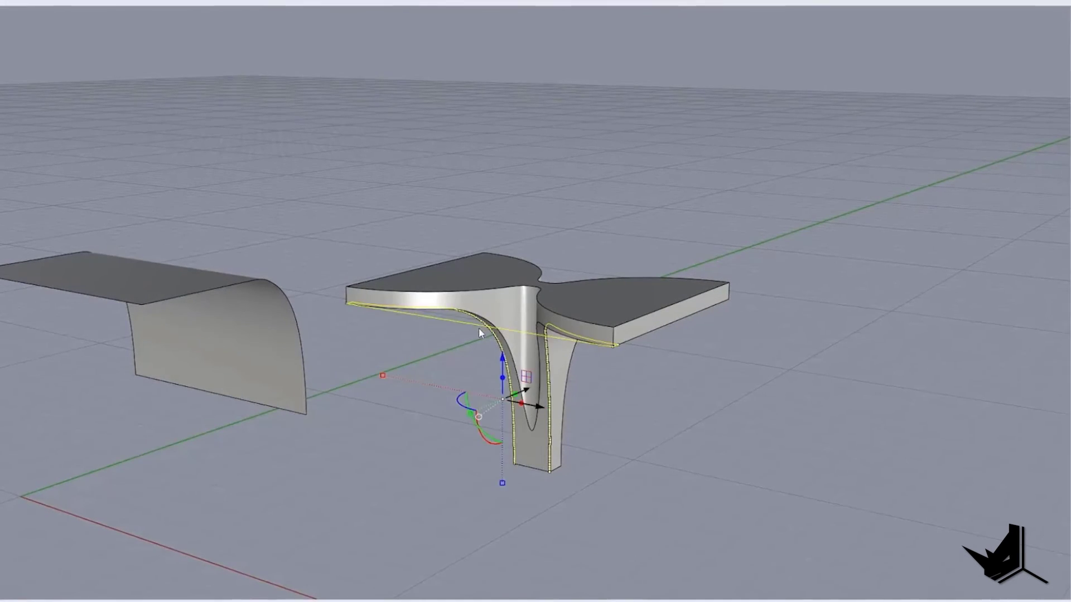
pyautogui.moveTo(534, 379); pyautogui.dragTo(522, 279, button='right')
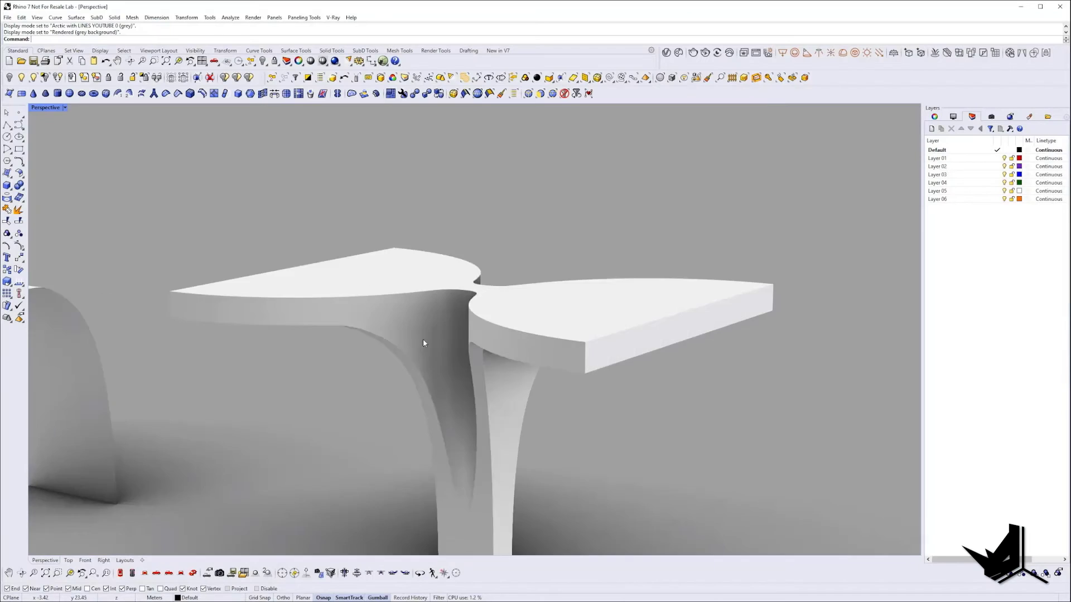
pyautogui.moveTo(423, 339)
pyautogui.mouseDown(button='right')
pyautogui.moveTo(424, 278)
pyautogui.moveTo(501, 291)
pyautogui.moveTo(388, 376)
pyautogui.moveTo(468, 201)
pyautogui.moveTo(390, 242)
pyautogui.moveTo(424, 240)
pyautogui.mouseUp(button='right')
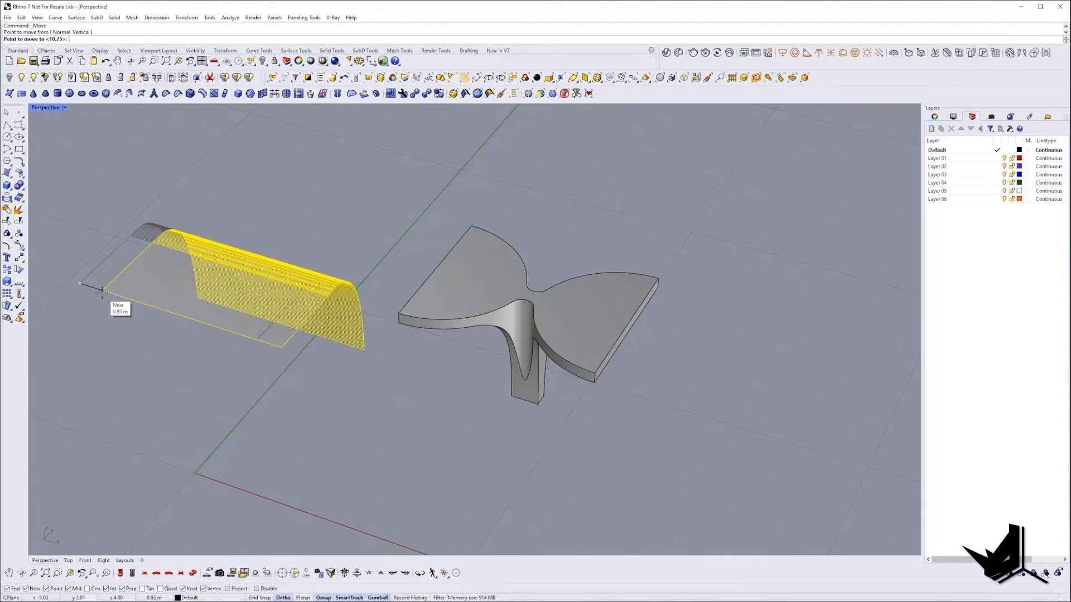
# Step: Place the curved surface against the table's edge and duplicate its edges
pyautogui.click(473, 226)
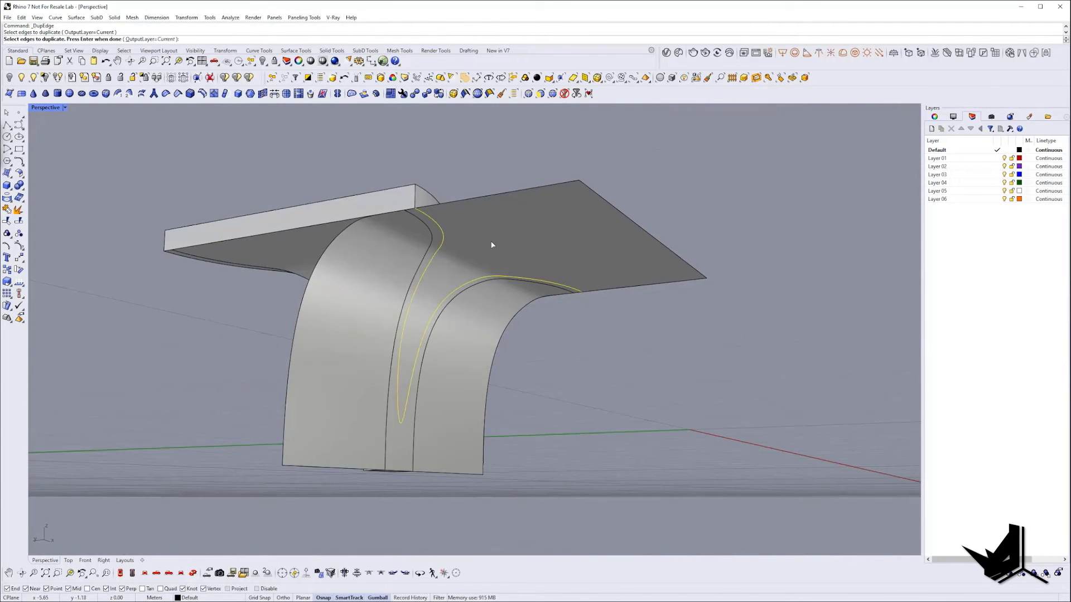
pyautogui.click(585, 186)
pyautogui.press('Return')
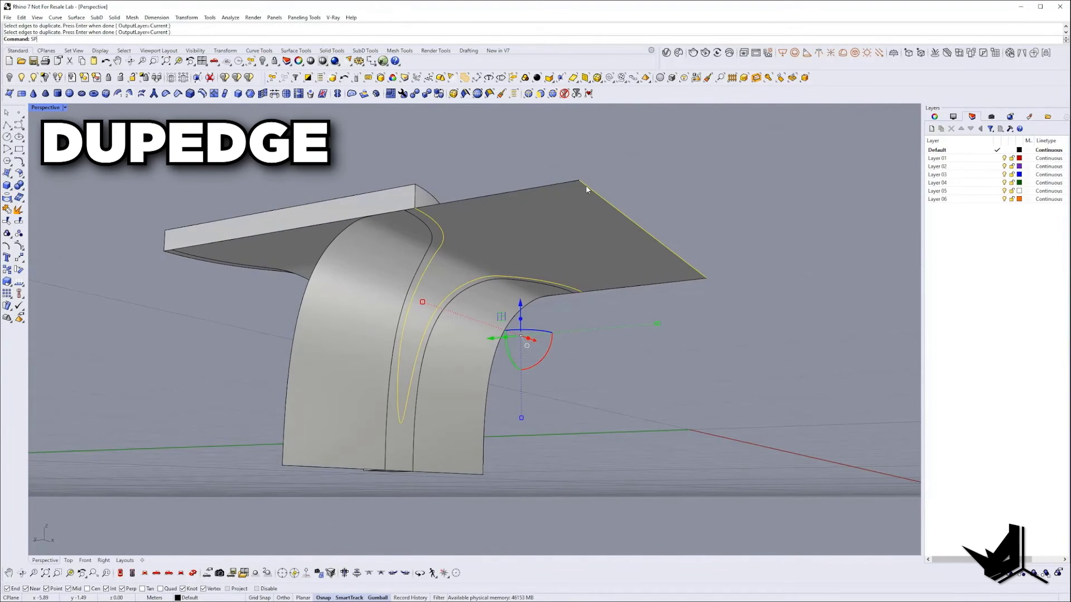
# Step: Flatten the duplicated edge curves onto the ground plane with SetPt, Z only
pyautogui.write('SP')
pyautogui.press('Return')
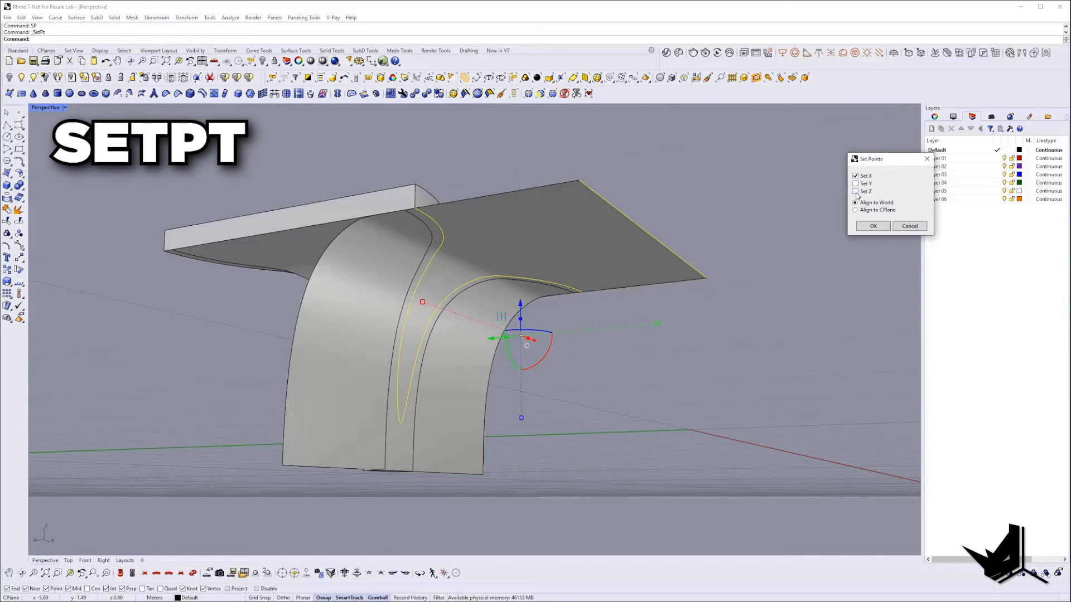
pyautogui.click(856, 191)
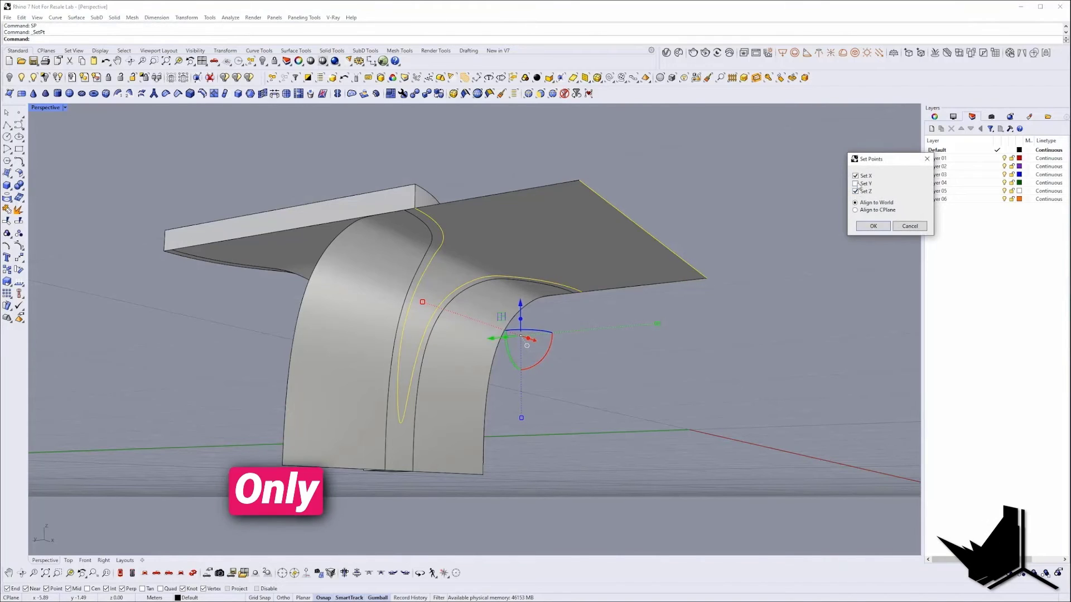
pyautogui.click(873, 226)
pyautogui.moveTo(872, 226); pyautogui.dragTo(426, 434, button='right')
pyautogui.scroll(-3, 360, 501)
pyautogui.click(426, 434)
# Step: Create tween curves between the arc and the line with TweenCurves
pyautogui.write('TweenCurves')
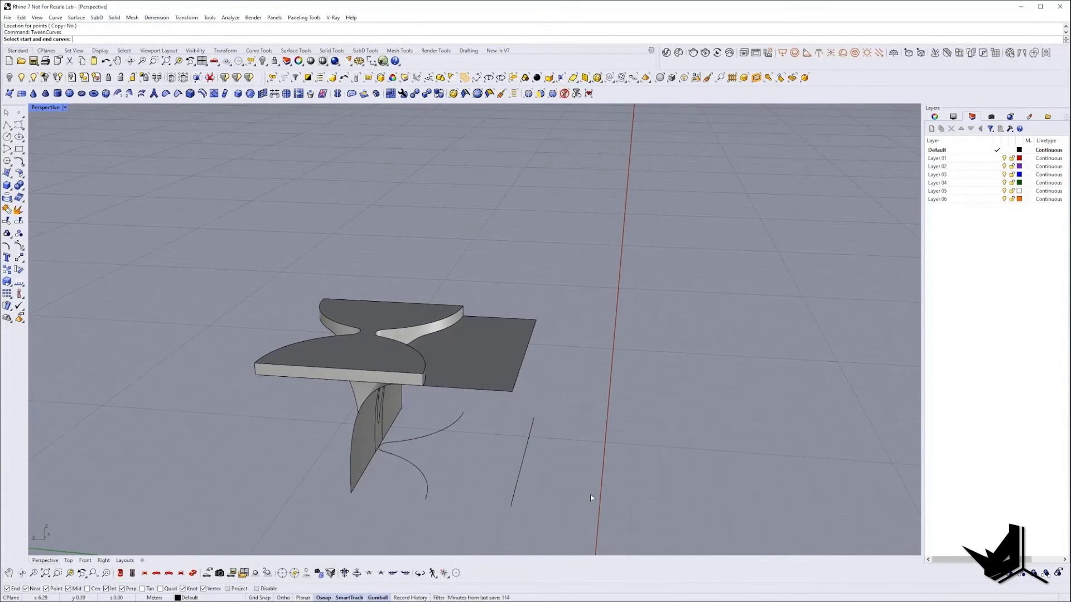
pyautogui.click(425, 484)
pyautogui.click(511, 499)
pyautogui.press('Return')
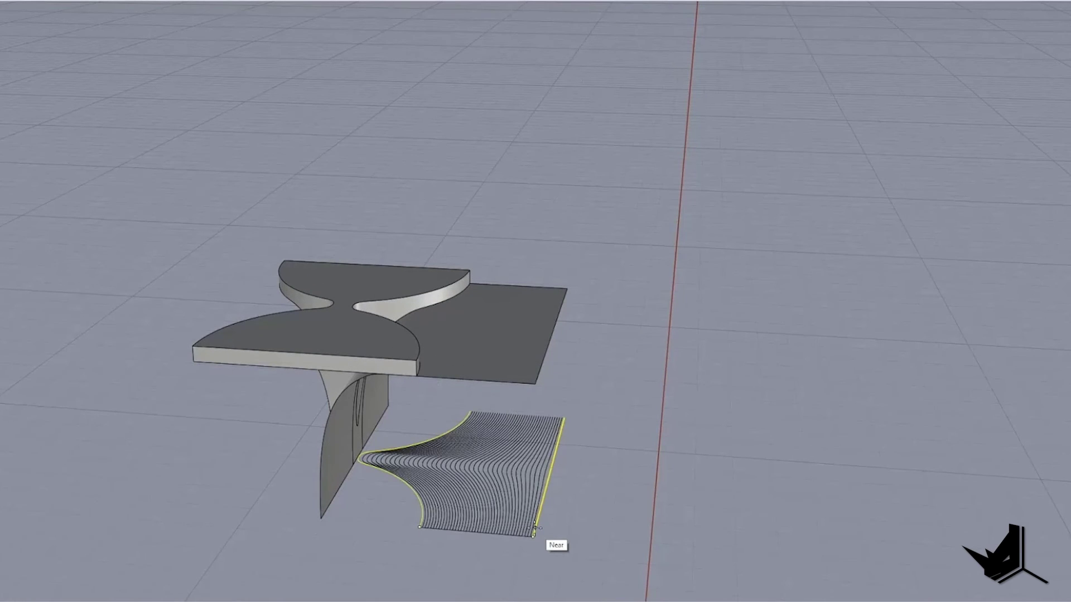
# Step: Rebuild the tween curves, including the curve at the left edge
pyautogui.moveTo(408, 509); pyautogui.dragTo(409, 509)
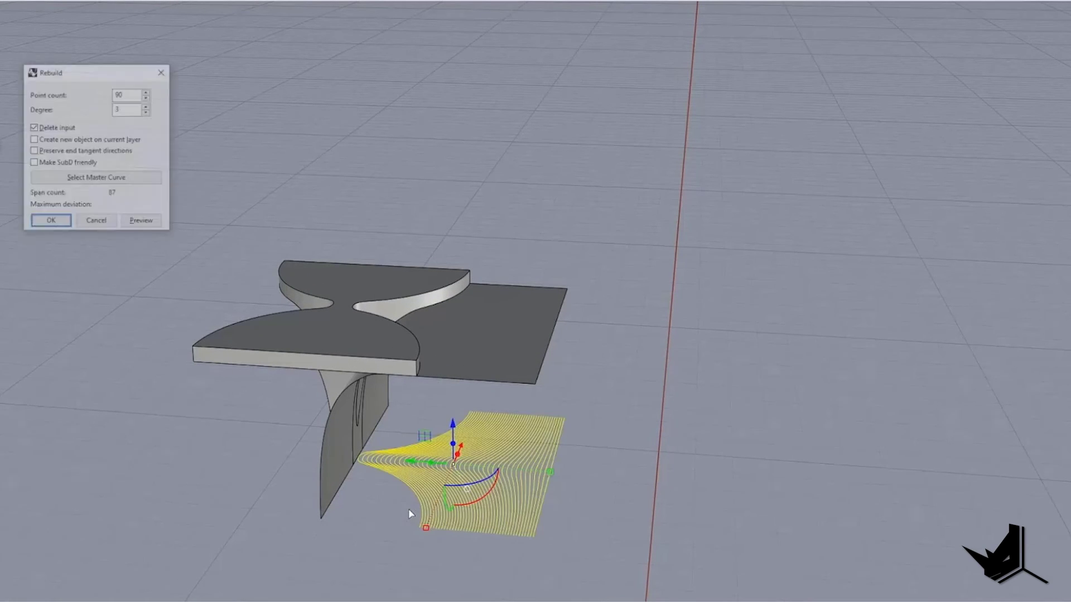
pyautogui.scroll(3, 350, 514)
pyautogui.click(345, 509)
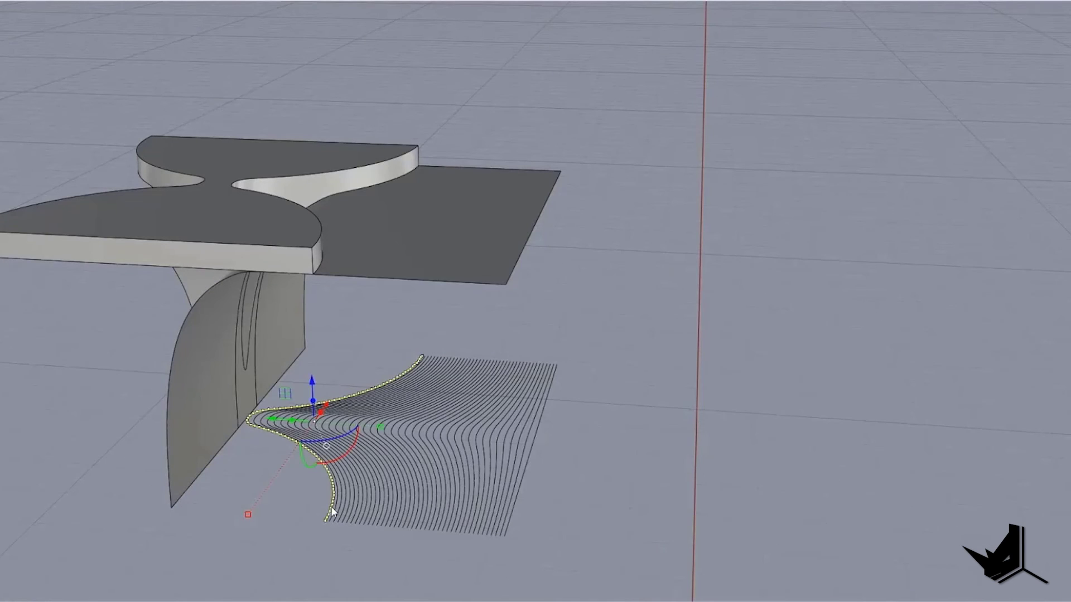
pyautogui.scroll(-3, 522, 471)
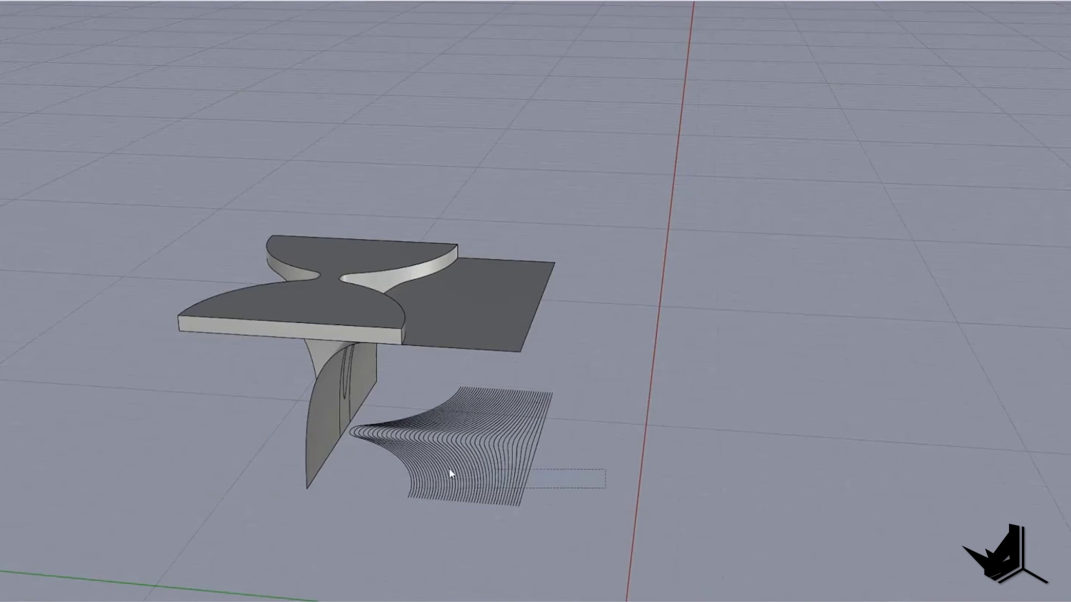
# Step: Project the curves onto the bracket, move them to Layer 01, and delete the wide surface and flat originals
pyautogui.moveTo(416, 473); pyautogui.dragTo(398, 471)
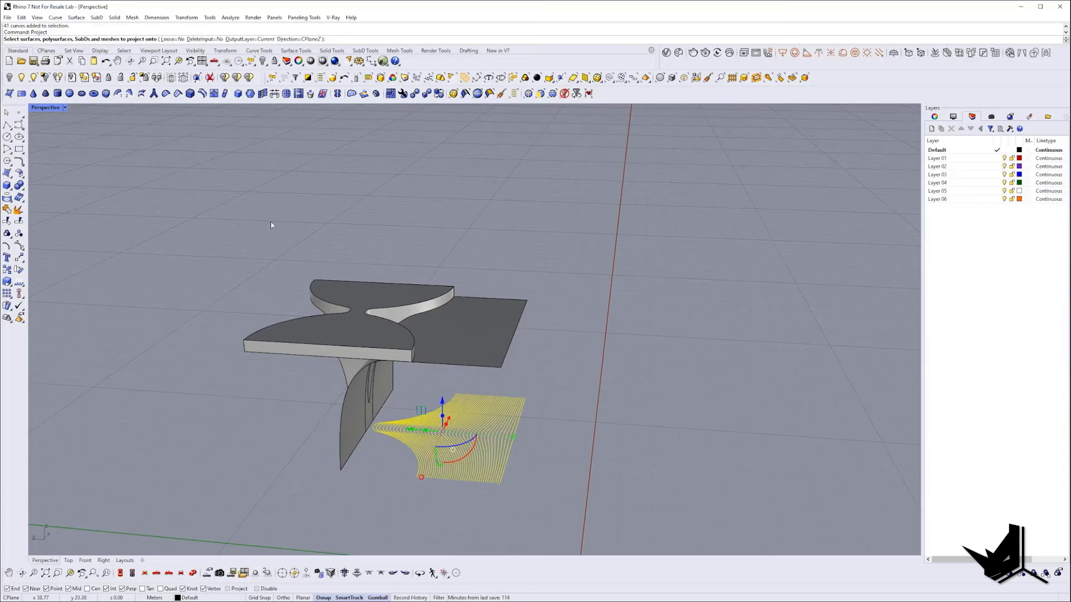
pyautogui.click(456, 350)
pyautogui.press('Return')
pyautogui.press('Up')
pyautogui.press('Up')
pyautogui.press('Up')
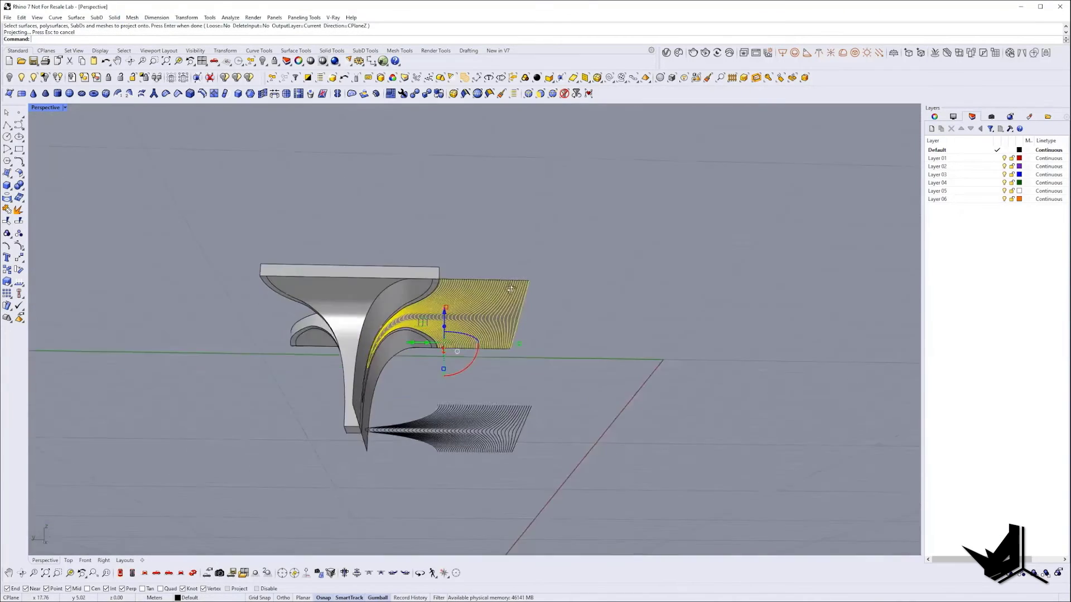
pyautogui.click(203, 549)
pyautogui.press('Down')
pyautogui.press('Down')
pyautogui.press('Down')
pyautogui.press('Delete')
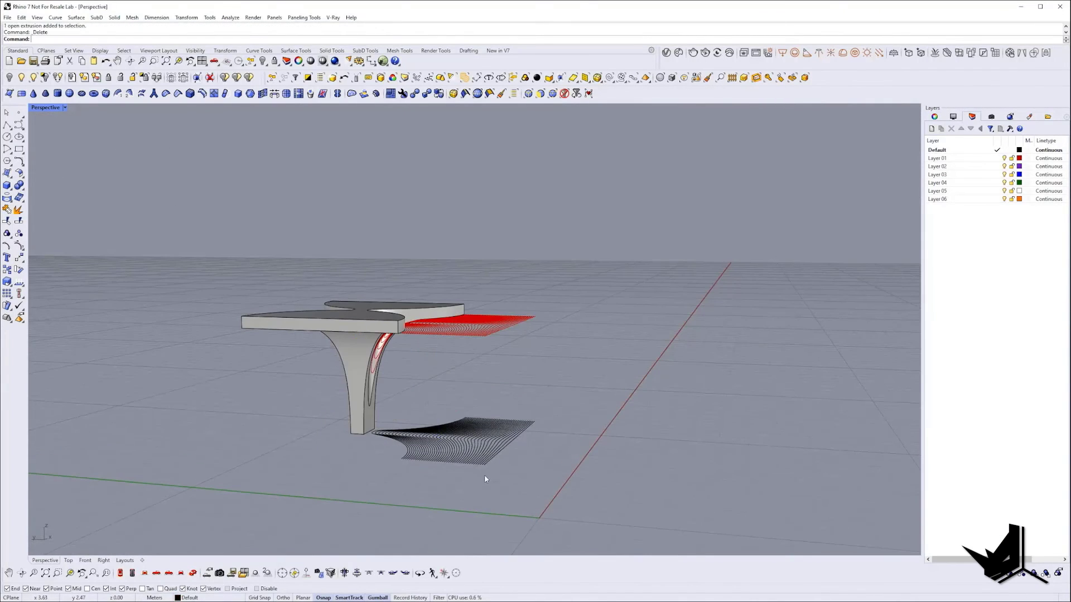
pyautogui.moveTo(440, 392); pyautogui.dragTo(602, 306, button='right')
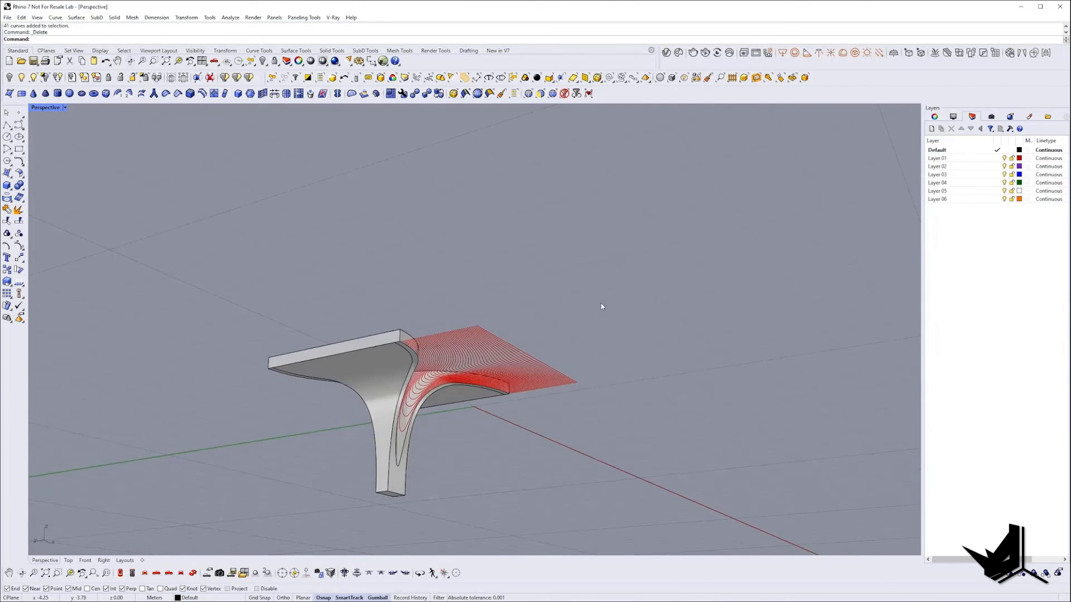
# Step: Select all curves on Layer 01 and extrude them into fins with ExtrudeCrv
pyautogui.rightClick(965, 161)
pyautogui.click(999, 292)
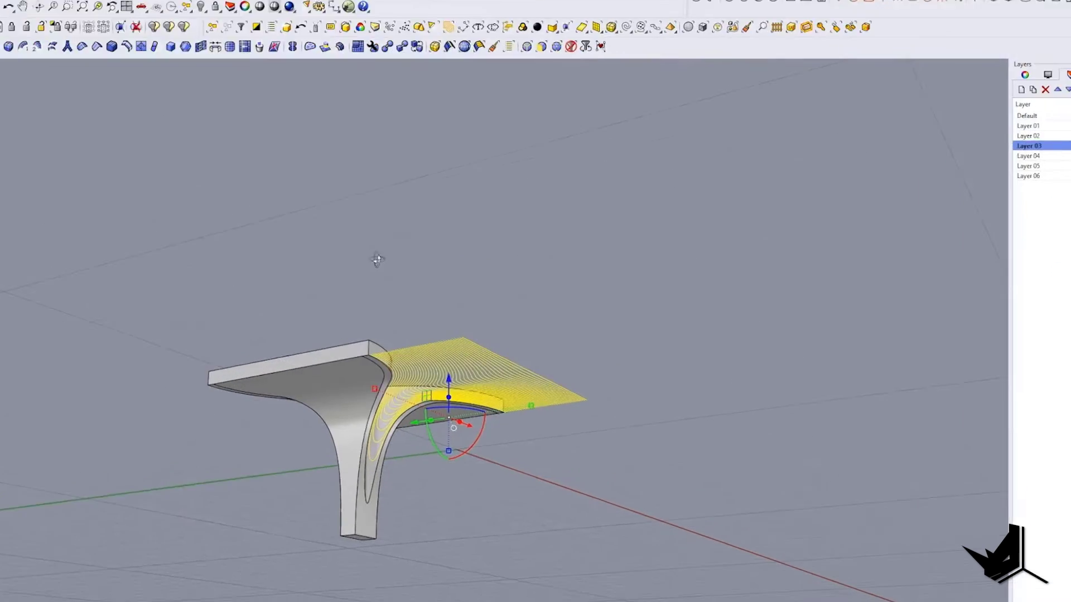
pyautogui.write('ExtrudeCrv')
pyautogui.press('Return')
pyautogui.press('Escape')
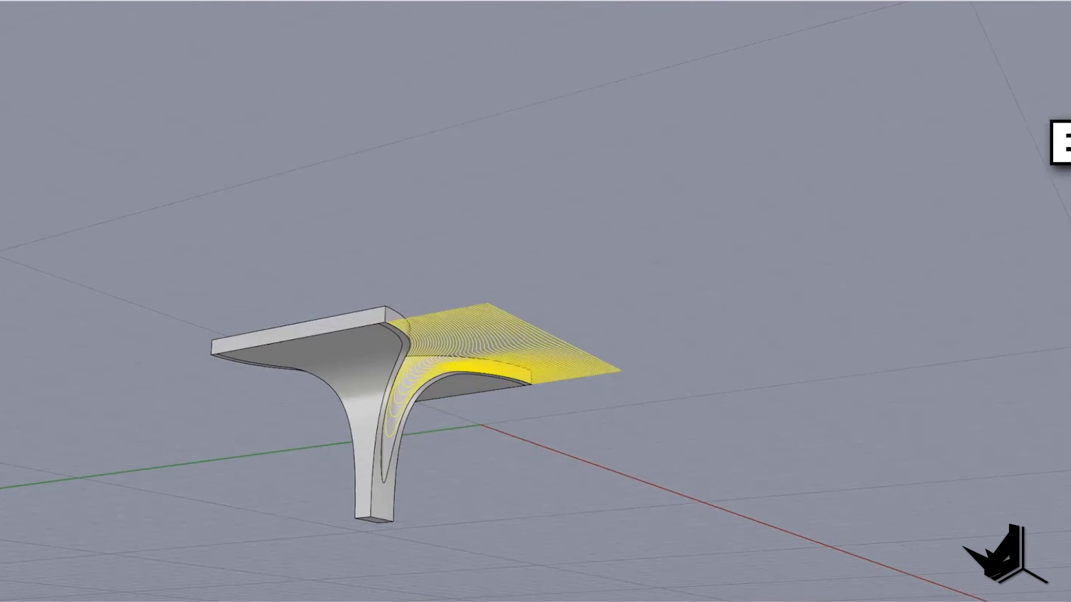
# Step: Mirror the table and its fins to form a full bay
pyautogui.moveTo(473, 47); pyautogui.dragTo(500, 167, button='right')
pyautogui.scroll(5, 500, 167)
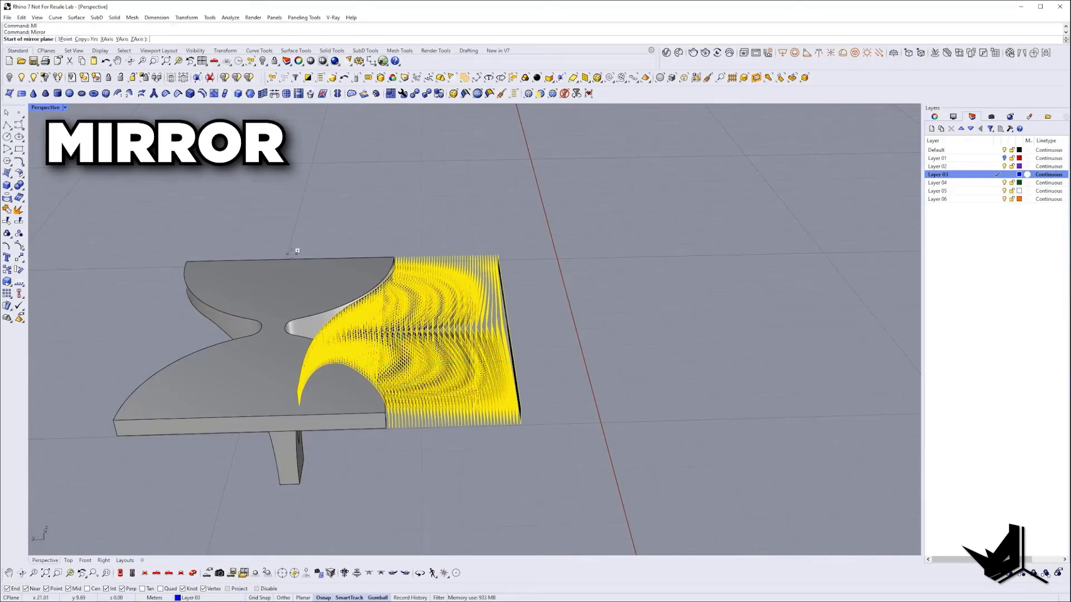
pyautogui.click(476, 342)
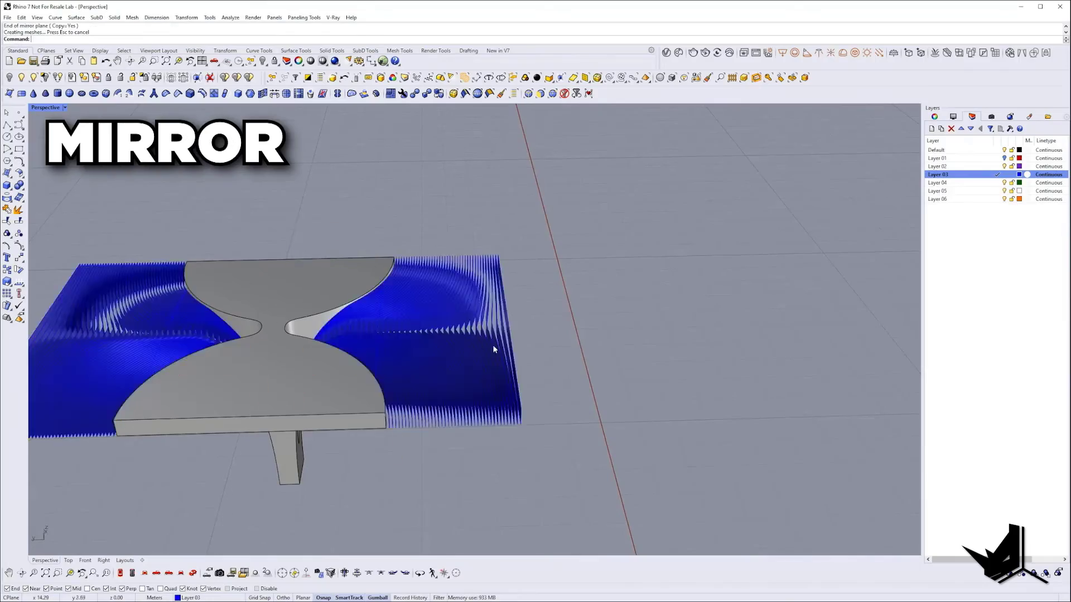
pyautogui.moveTo(477, 342); pyautogui.dragTo(390, 335, button='right')
pyautogui.click(434, 294)
pyautogui.hotkey('ctrl', 'a')
# Step: Copy the table bay diagonally to a new position along the row
pyautogui.scroll(-3, 581, 423)
pyautogui.write('copy')
pyautogui.press('Return')
pyautogui.click(581, 424)
pyautogui.scroll(5, 714, 349)
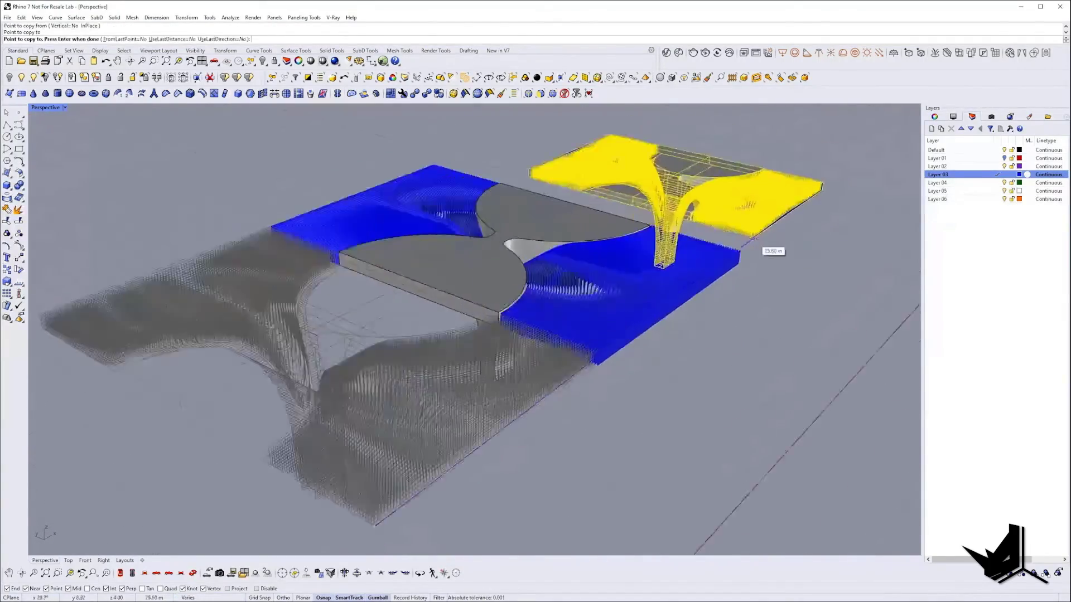
pyautogui.click(744, 277)
pyautogui.moveTo(758, 282); pyautogui.dragTo(826, 239, button='right')
pyautogui.moveTo(761, 256); pyautogui.dragTo(671, 295, button='right')
pyautogui.press('Return')
# Step: Select the whole row of tables and copy it again from a new base point
pyautogui.scroll(-3, 671, 295)
pyautogui.moveTo(444, 162); pyautogui.dragTo(681, 435)
pyautogui.press('Return')
pyautogui.click(482, 404)
pyautogui.scroll(5, 482, 404)
pyautogui.scroll(-4, 657, 304)
pyautogui.scroll(5, 524, 341)
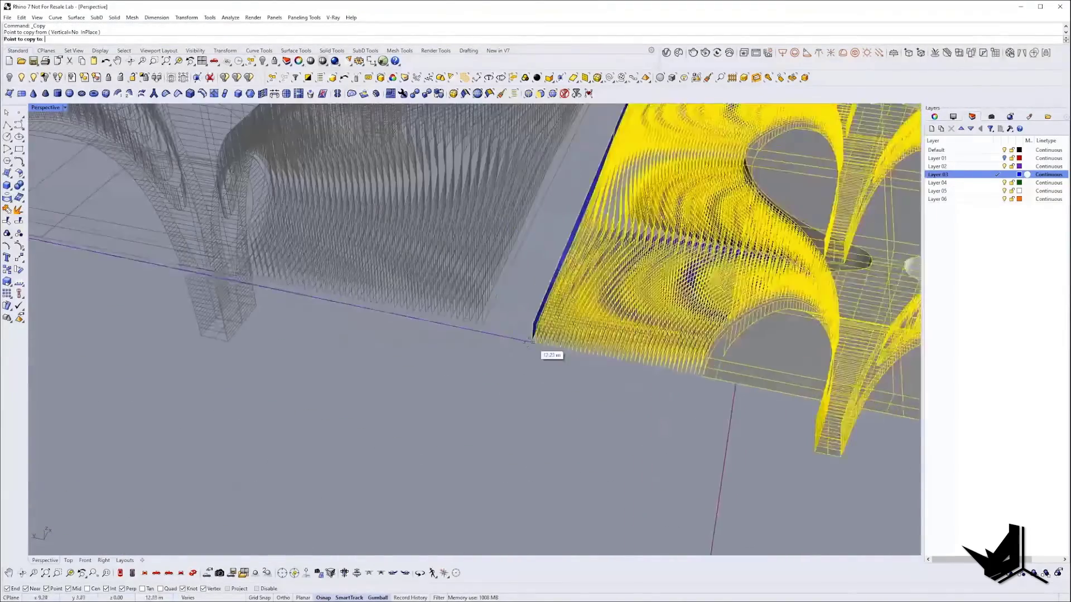